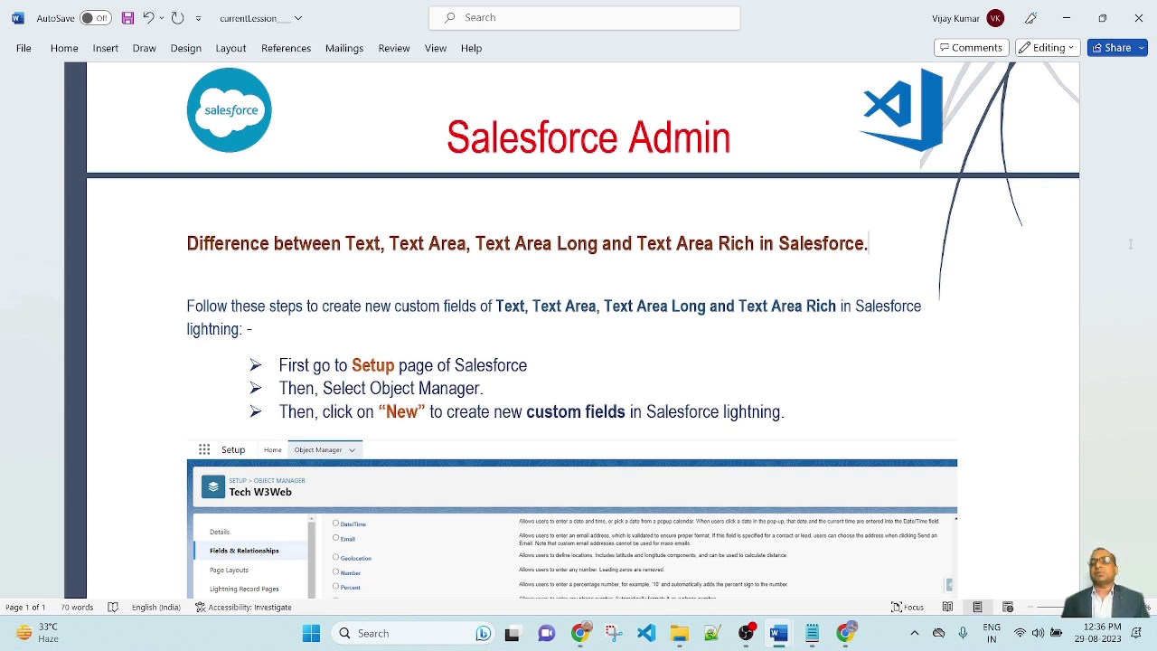
Read the Word lesson's instructions for creating custom fields and examine the screenshot of the Text, Text Area, Long and Rich field types
scroll(775, 352, "down", 3)
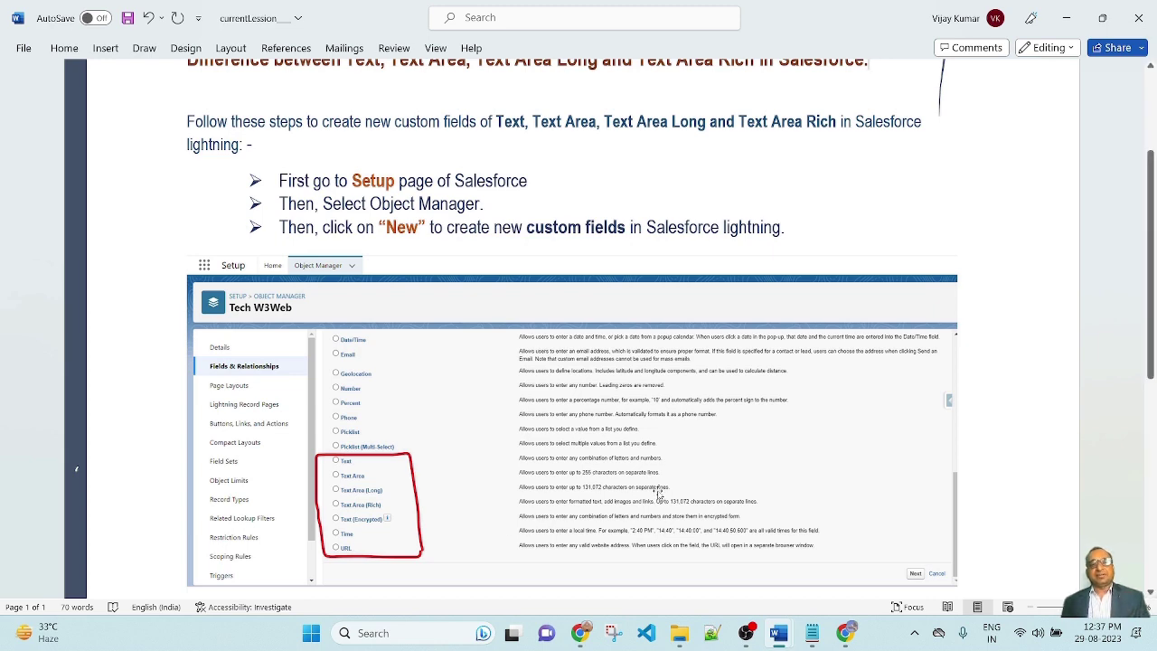
scroll(755, 489, "down", 1)
scroll(762, 488, "up", 1)
scroll(762, 488, "up", 1)
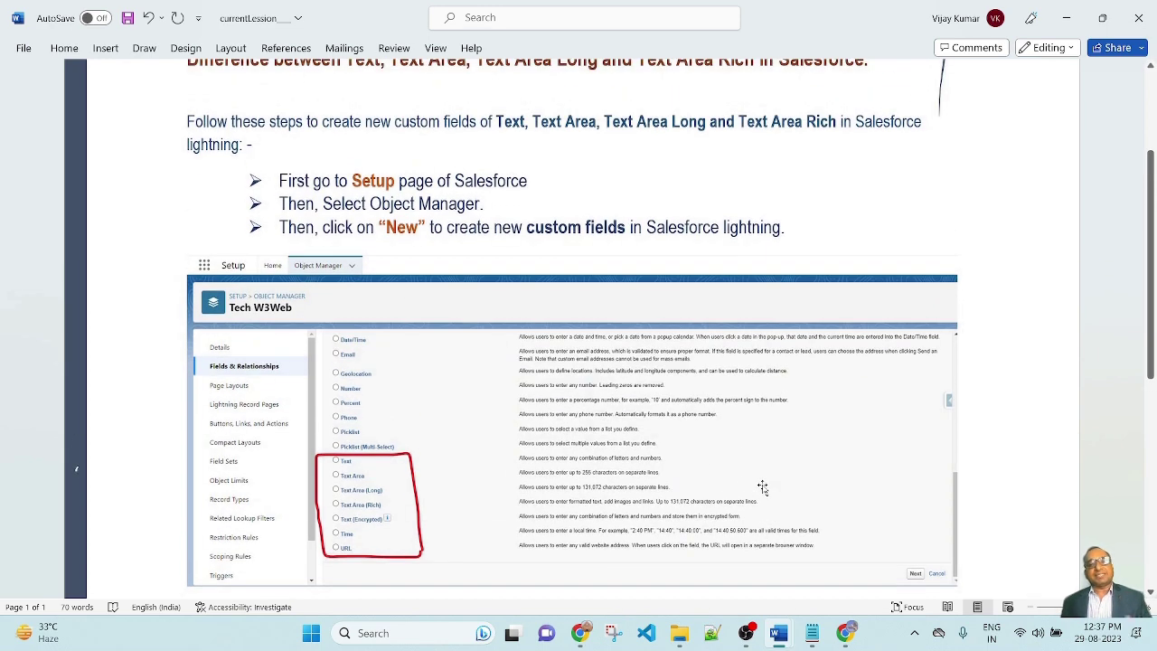
scroll(1036, 409, "up", 2)
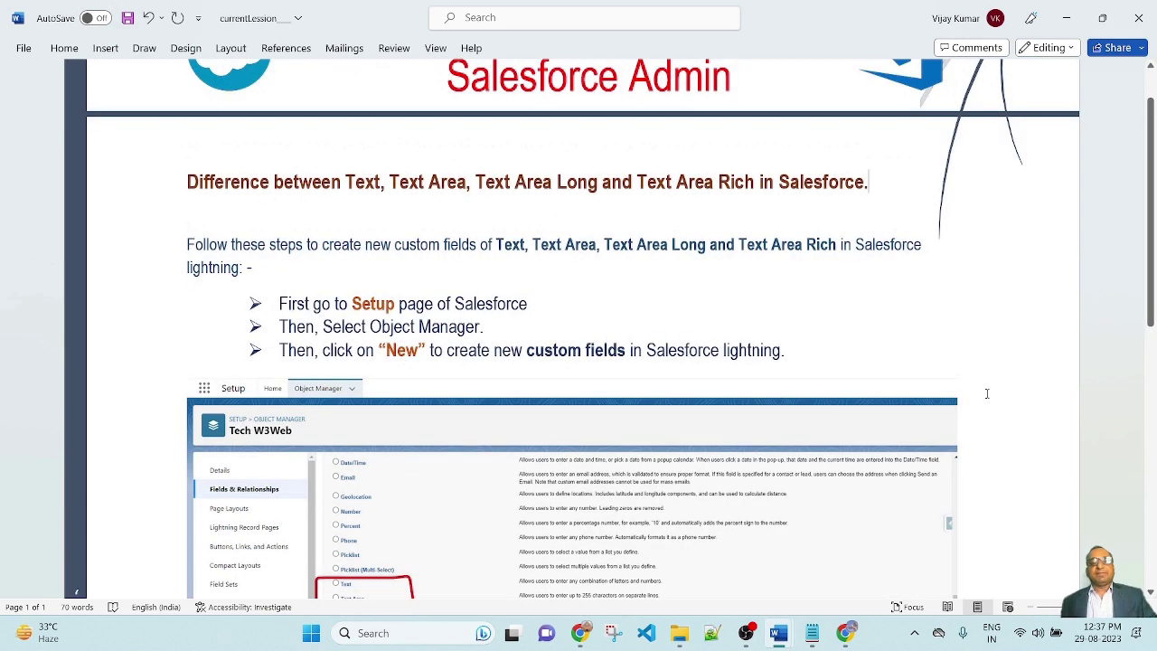
scroll(1040, 411, "down", 4)
scroll(1097, 432, "up", 1)
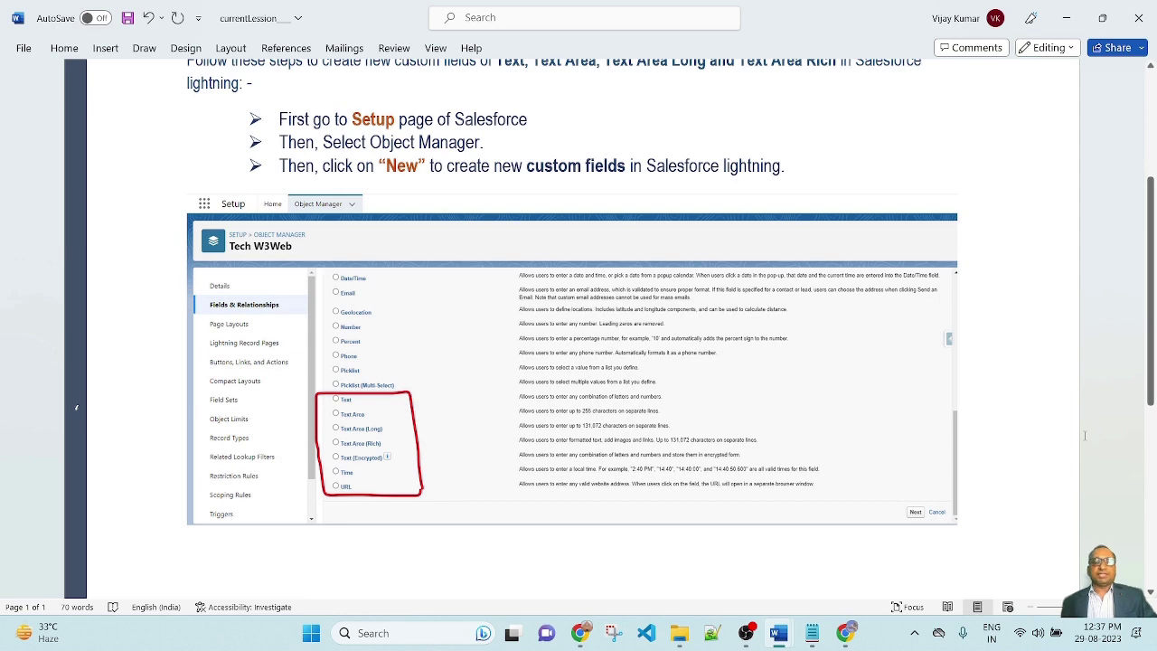
scroll(1085, 436, "up", 1)
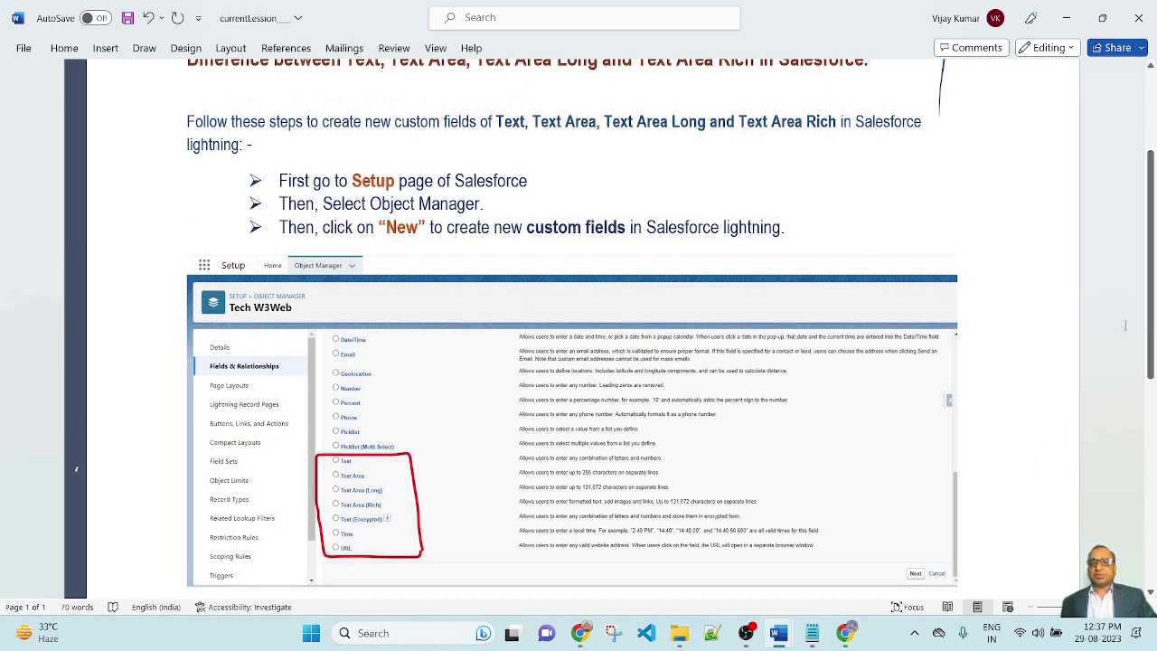
Switch to Salesforce Setup in Chrome and open the Object Manager
key("alt+Tab")
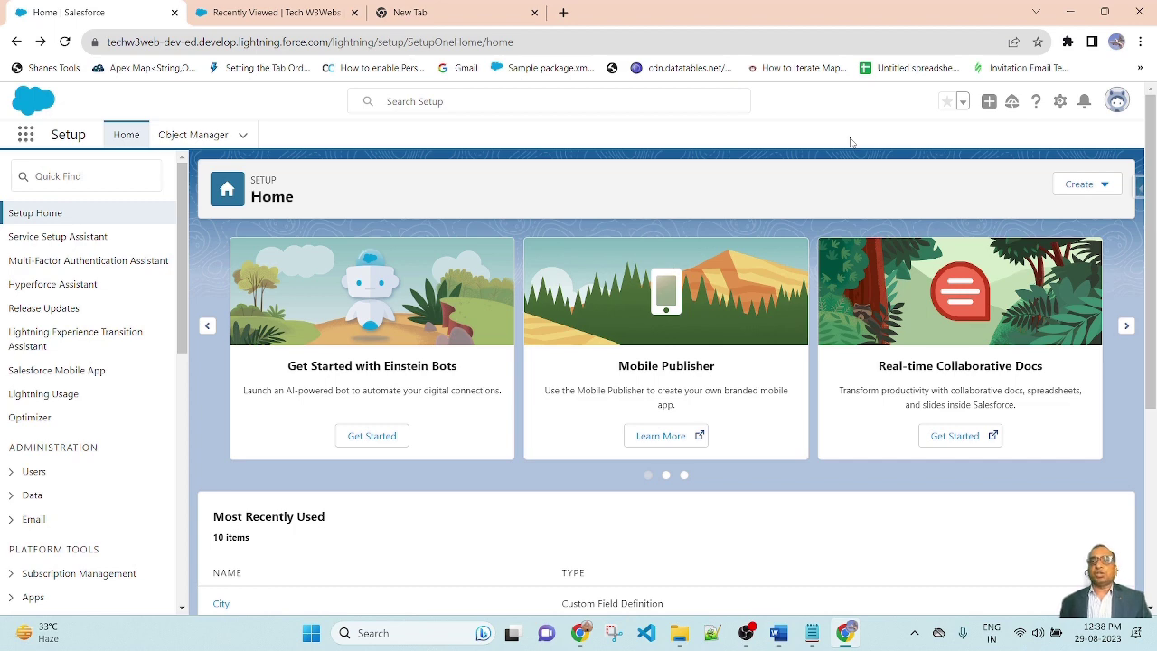
left_click(1060, 101)
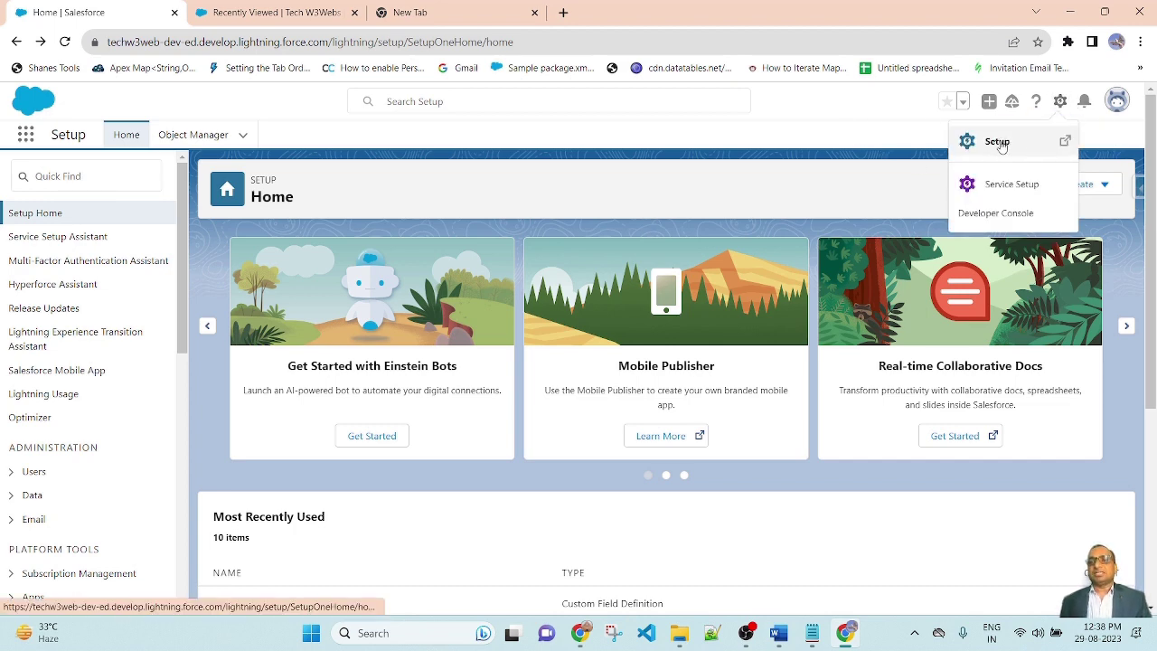
left_click(823, 116)
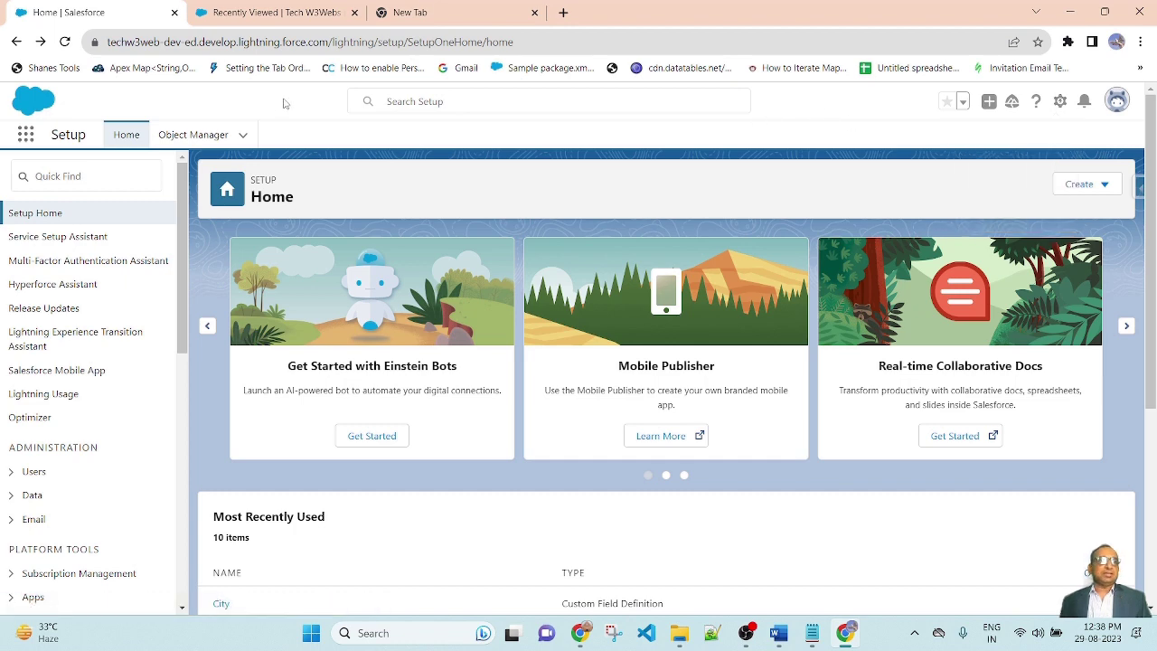
left_click(193, 135)
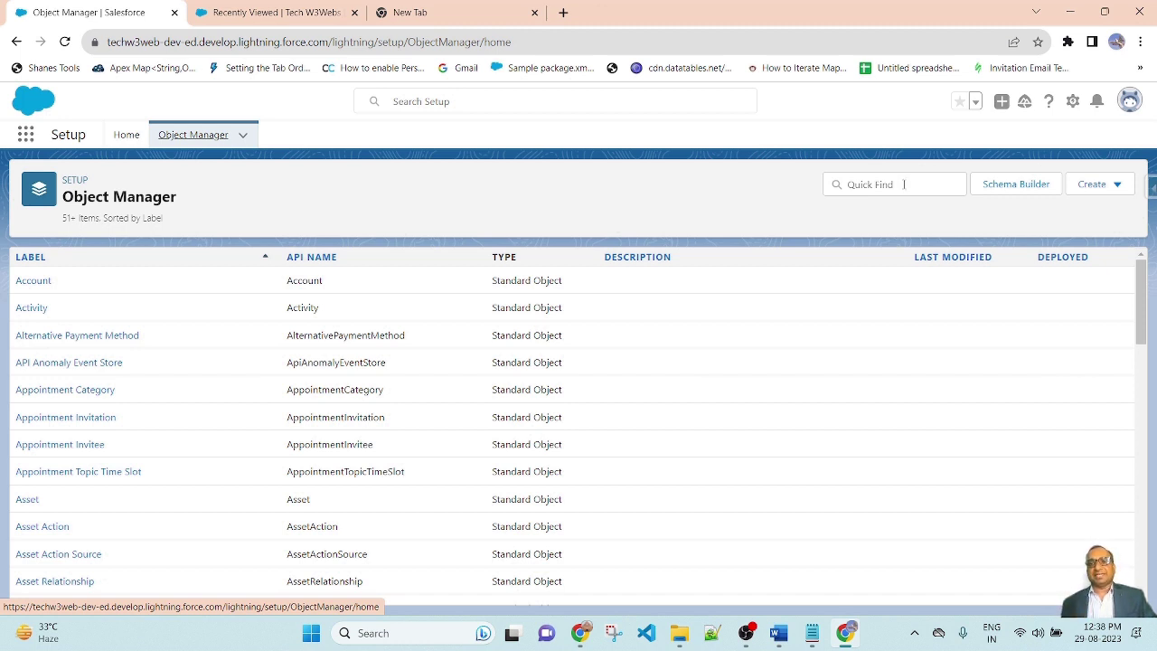
Find the Tech W3Web custom object in the Object Manager and open its Fields & Relationships
left_click(903, 184)
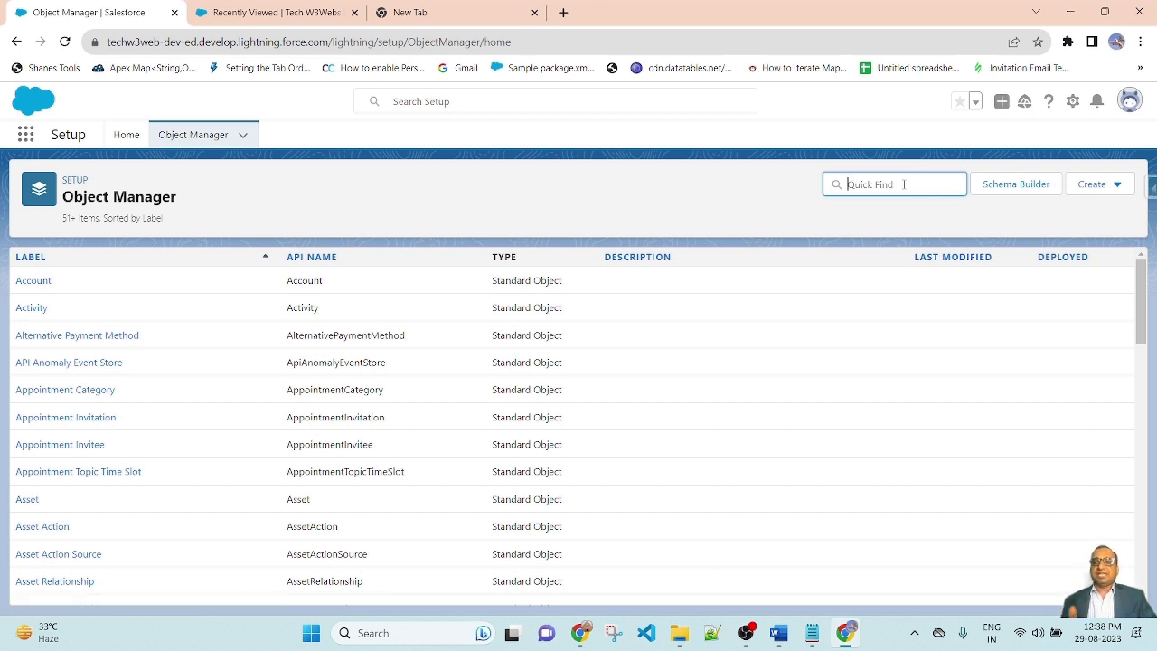
type("te")
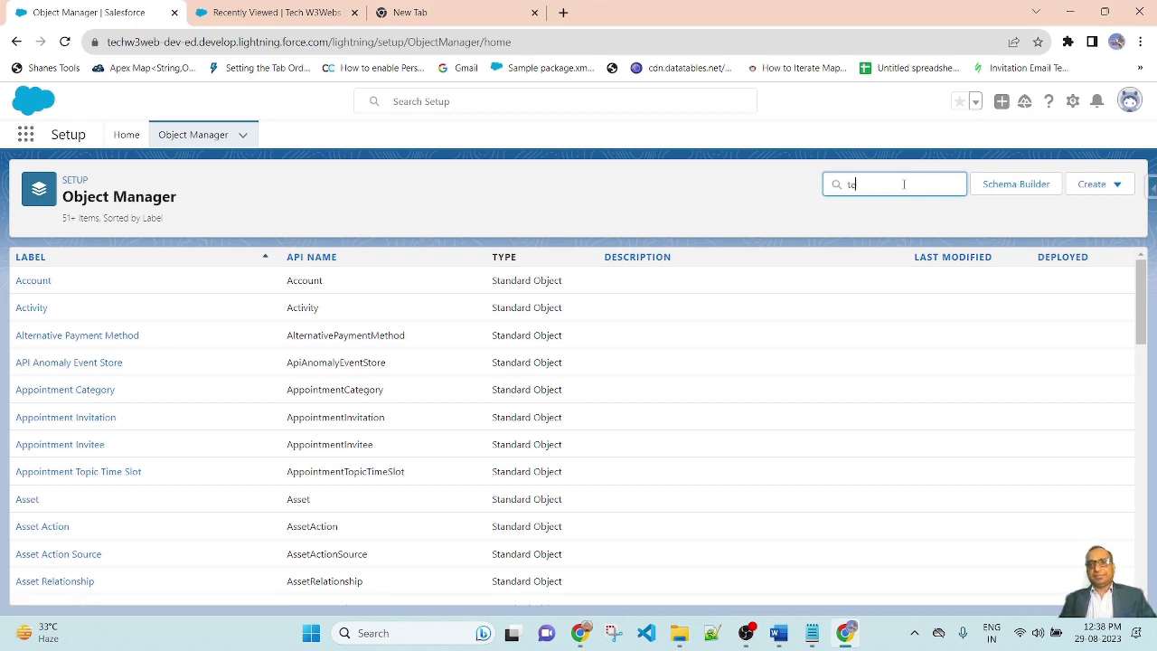
type("ch w3we")
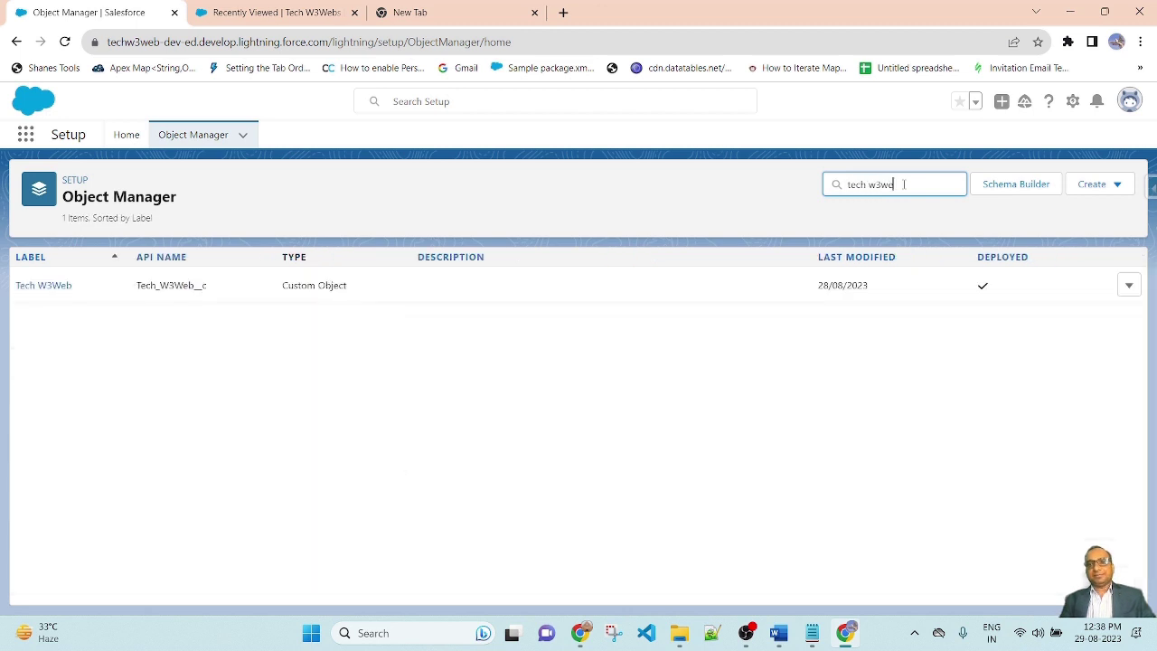
left_click(38, 286)
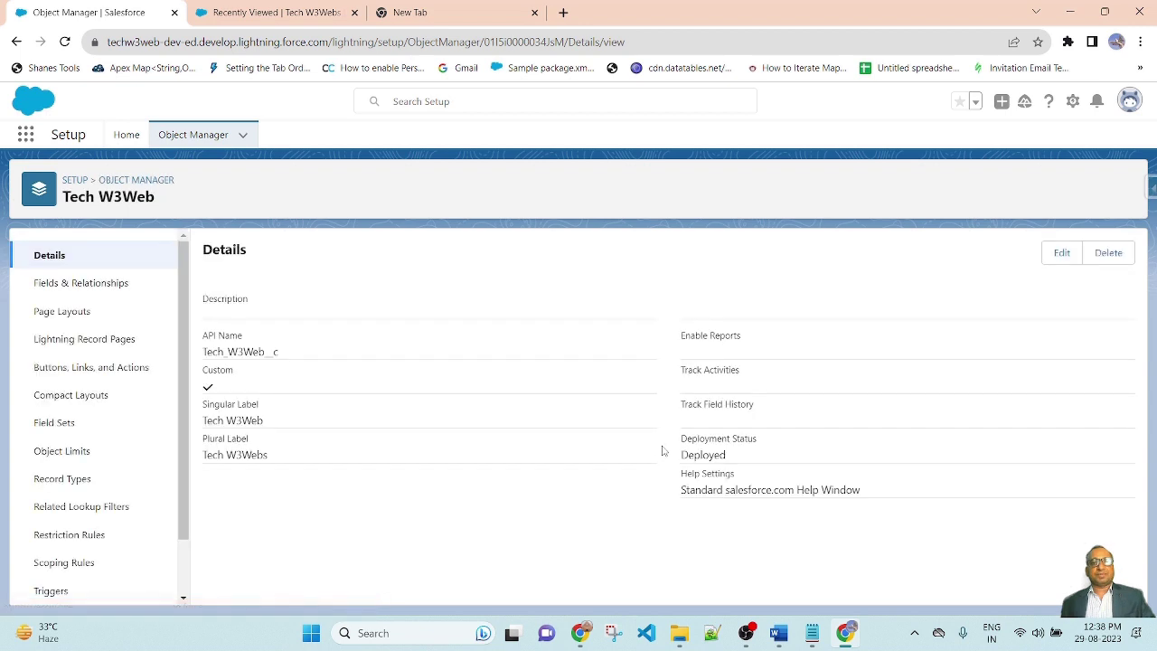
left_click(112, 287)
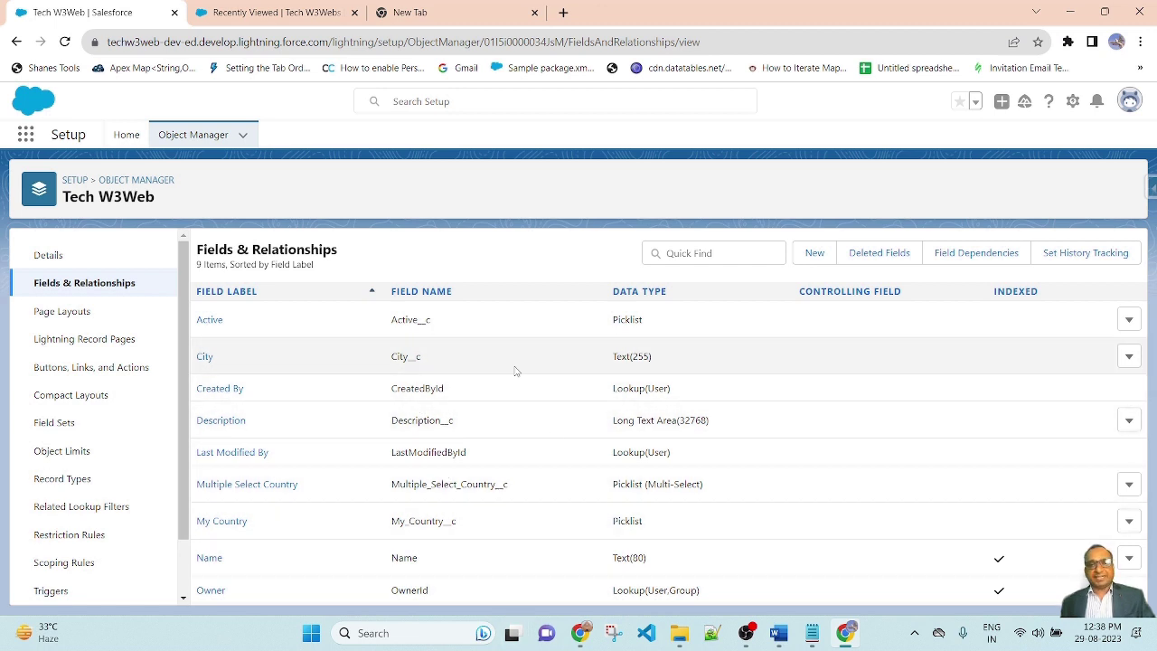
Open a blank new record form for Tech W3Webs in the Vijay Tech School app and examine its existing fields
left_click(266, 11)
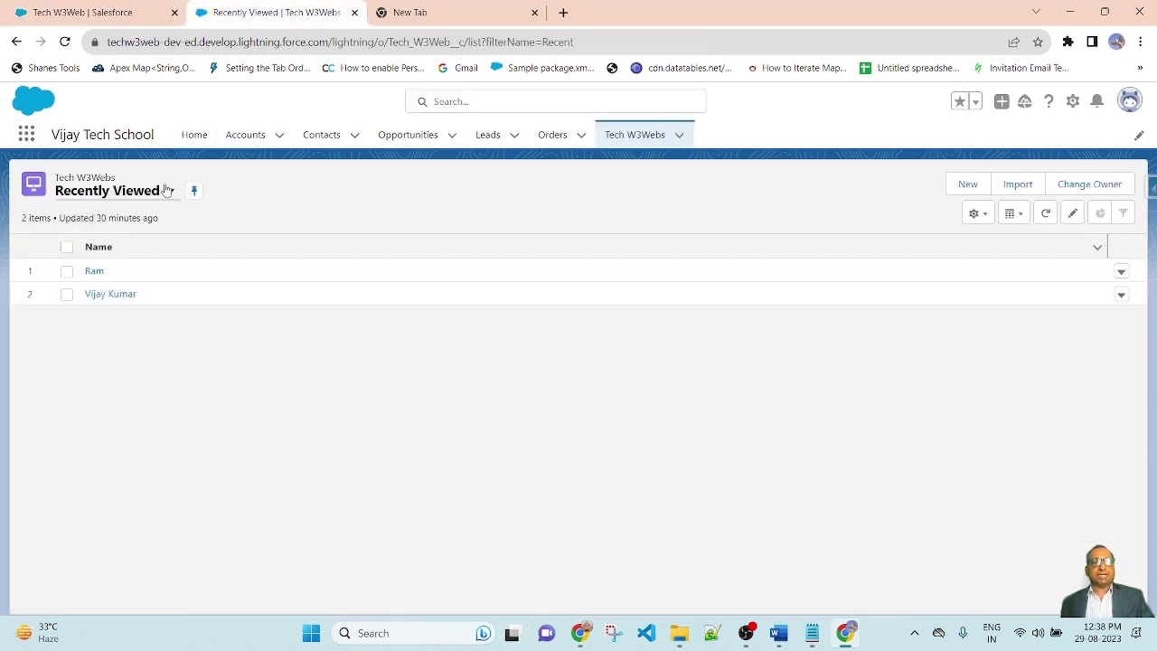
left_click(636, 135)
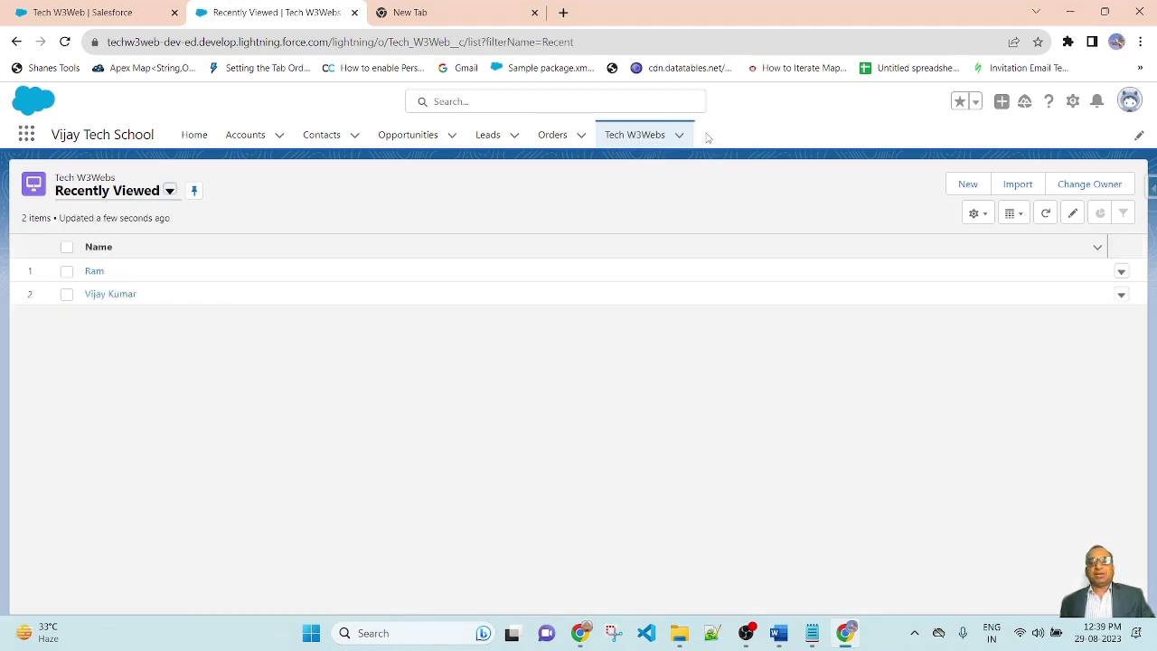
left_click(968, 185)
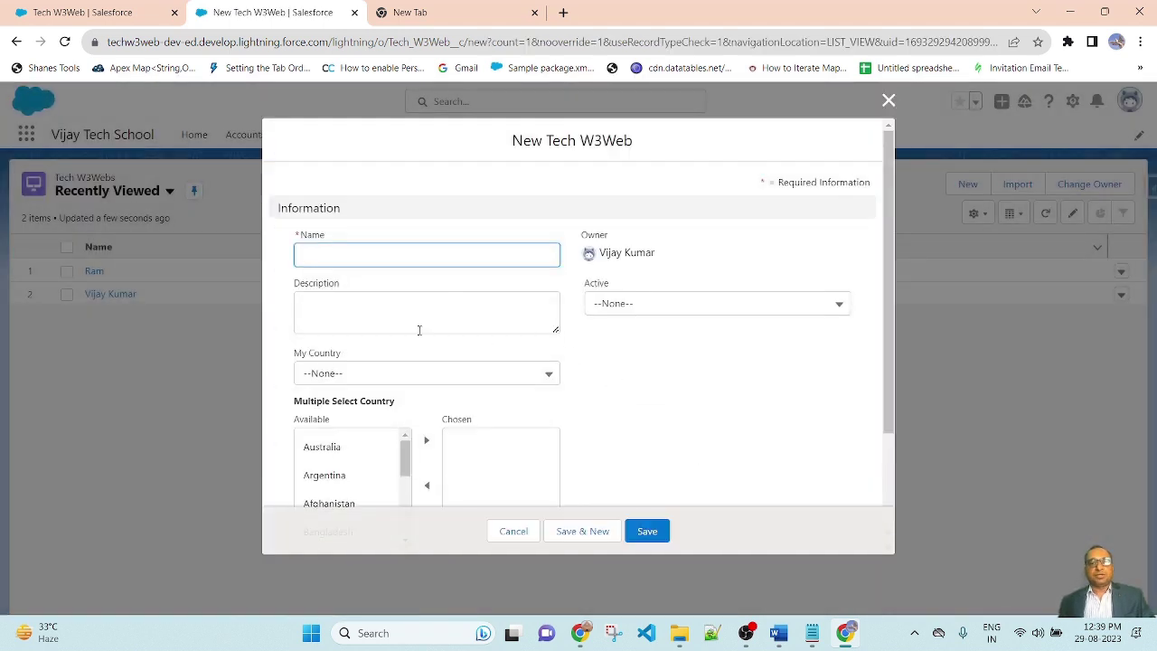
left_click(319, 315)
left_click(626, 383)
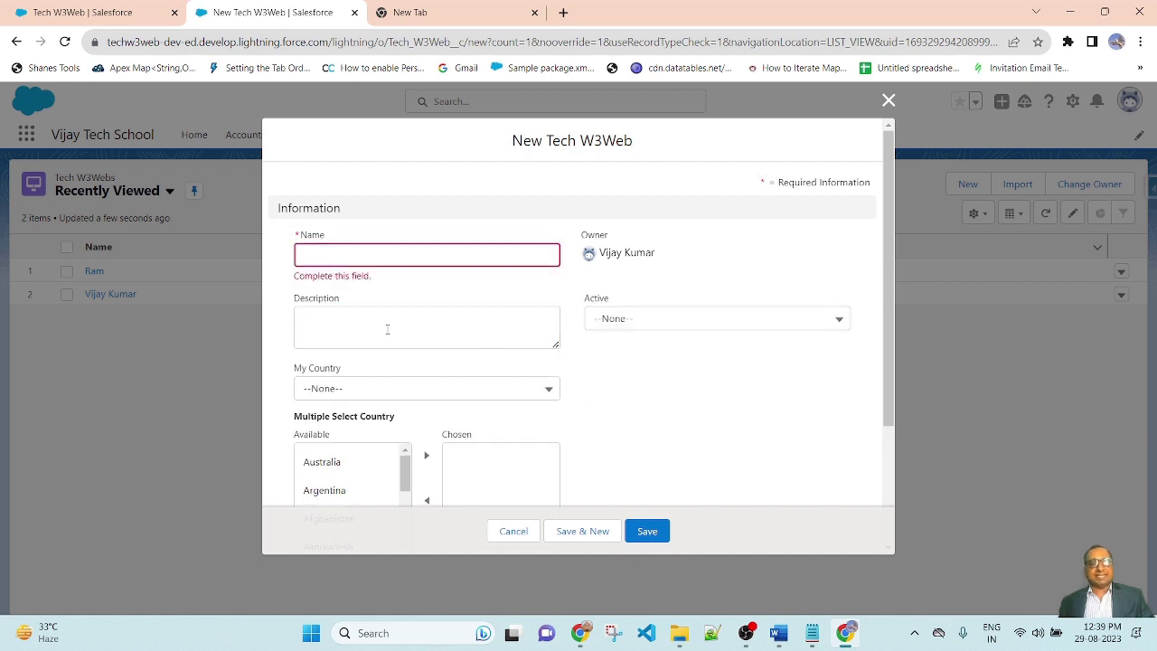
scroll(703, 392, "down", 1)
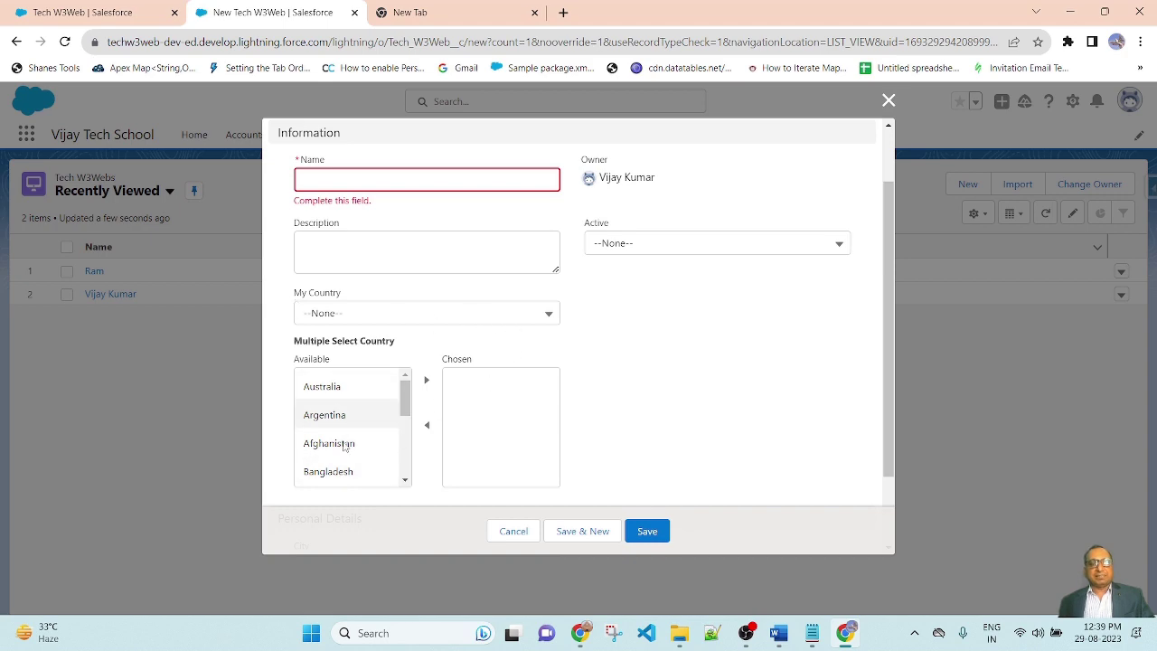
scroll(782, 401, "up", 1)
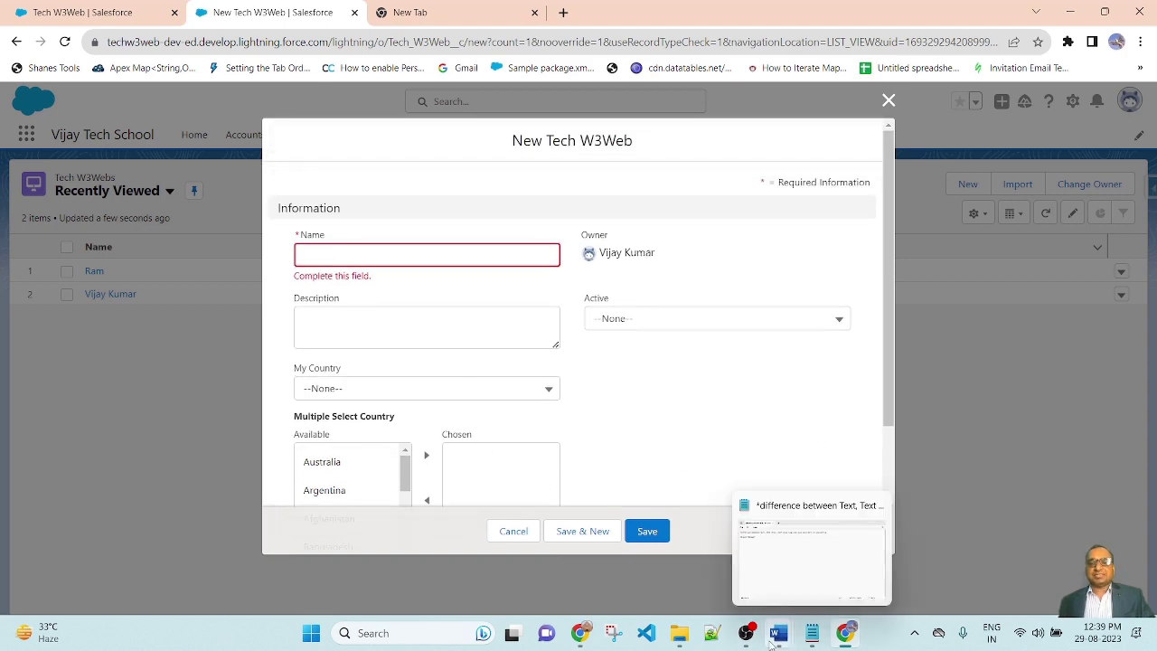
Check the text field types named in the Word lesson, and close the blank Tech W3Web record form back in Salesforce without saving
mouse_move(778, 633)
left_click(692, 580)
scroll(525, 264, "up", 2)
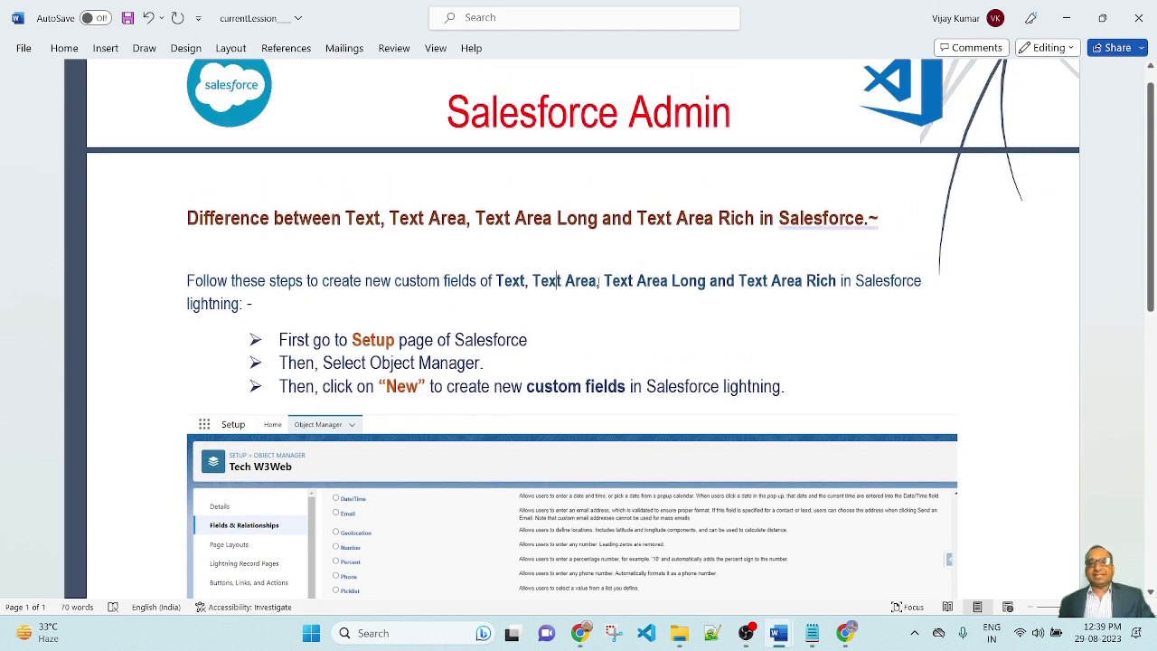
left_click(710, 281)
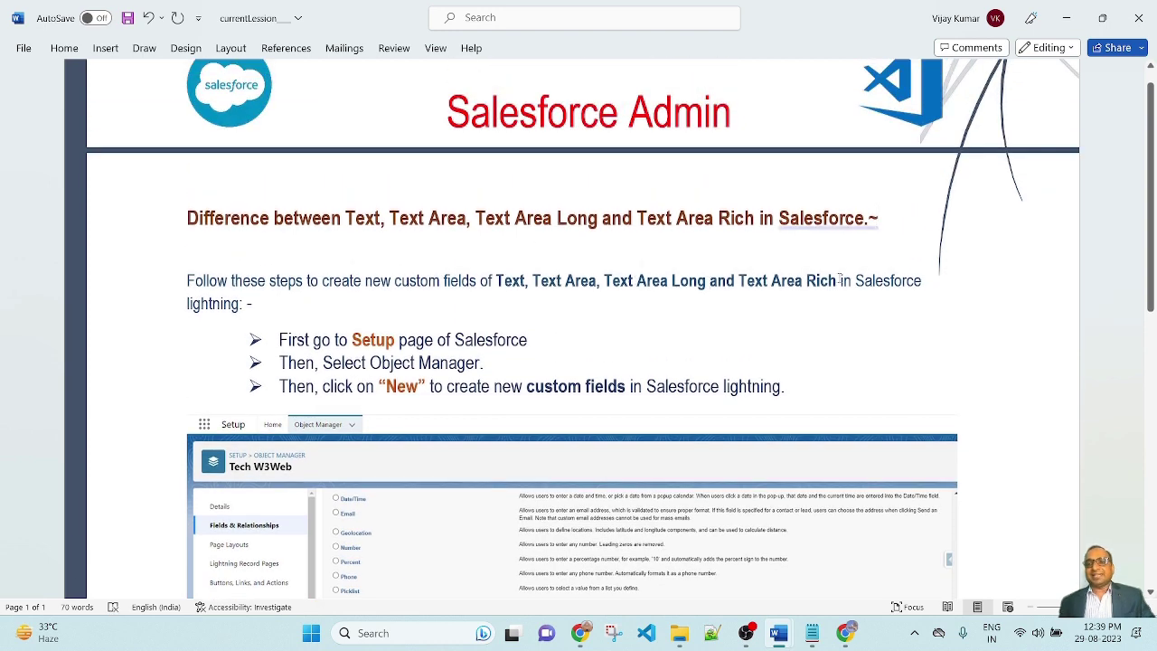
left_click_drag(840, 281, 738, 281)
key("alt+Tab")
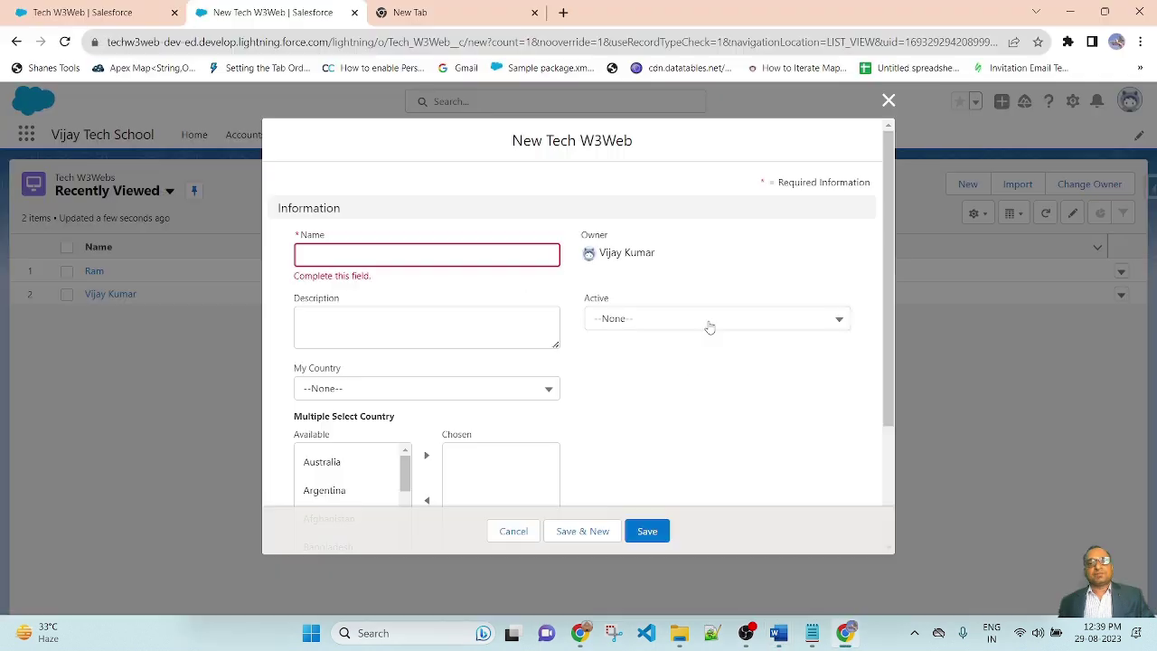
left_click(888, 101)
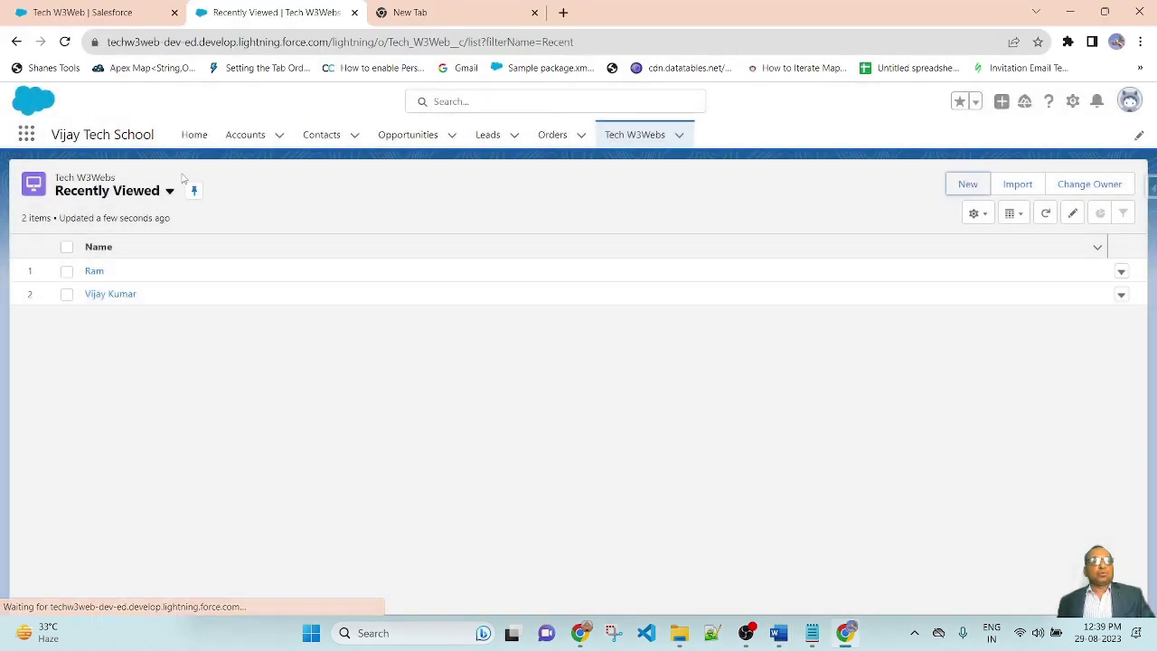
Start a new custom field on the Tech W3Web object with Text as its data type and continue to its details
left_click(82, 12)
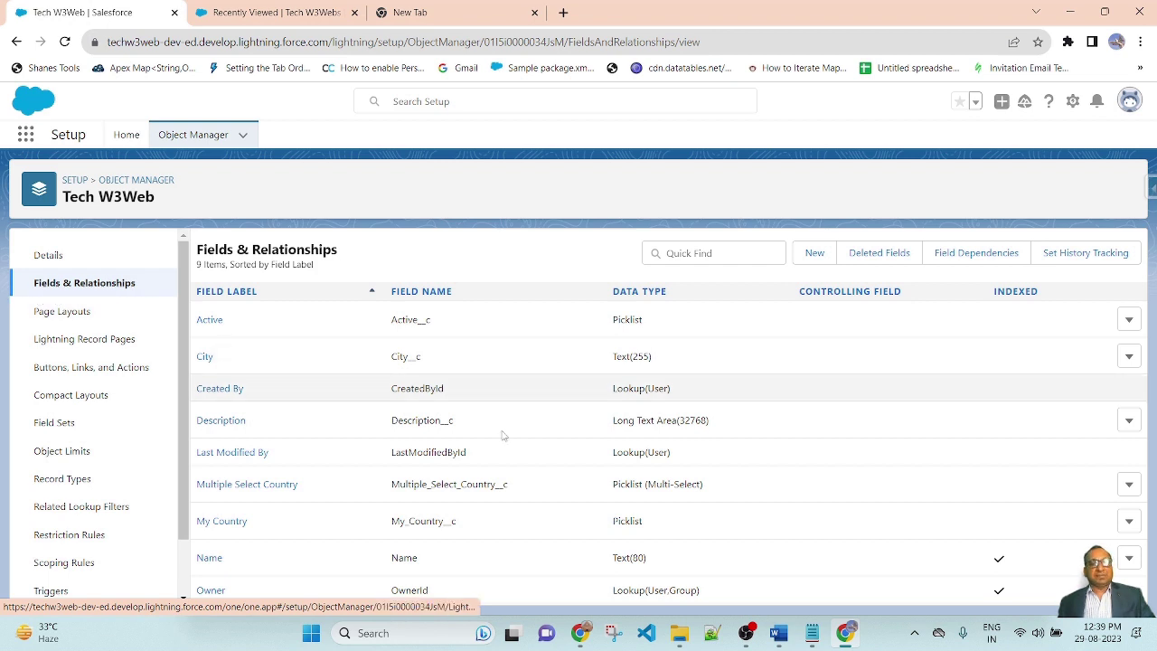
left_click(817, 255)
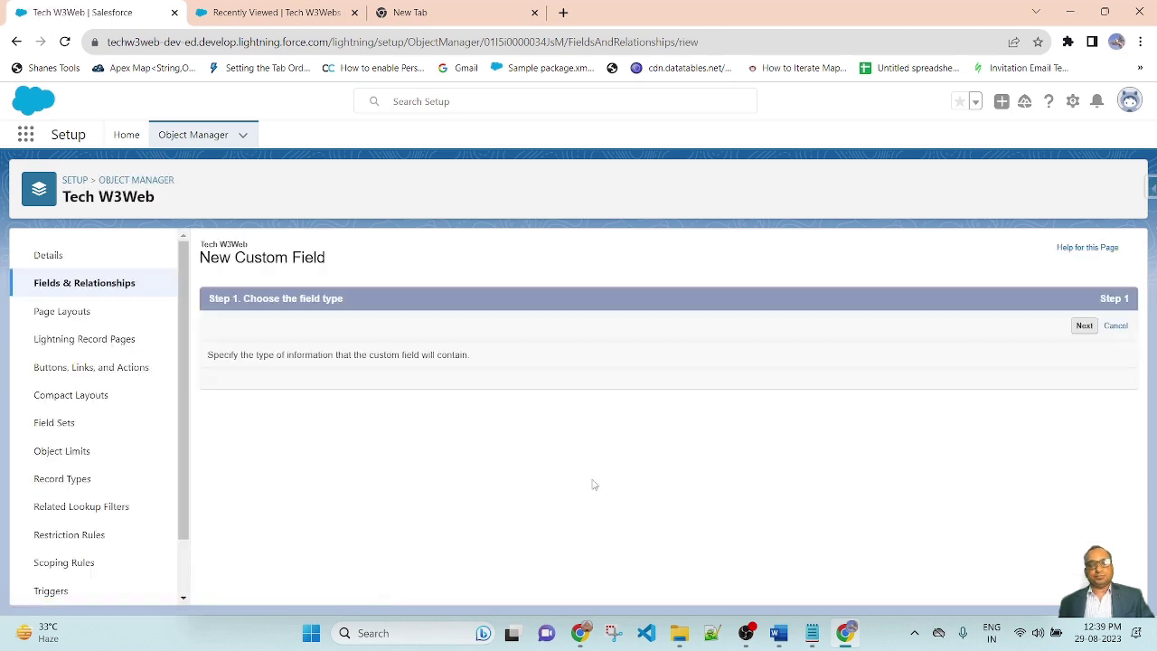
scroll(806, 407, "down", 5)
scroll(805, 407, "down", 1)
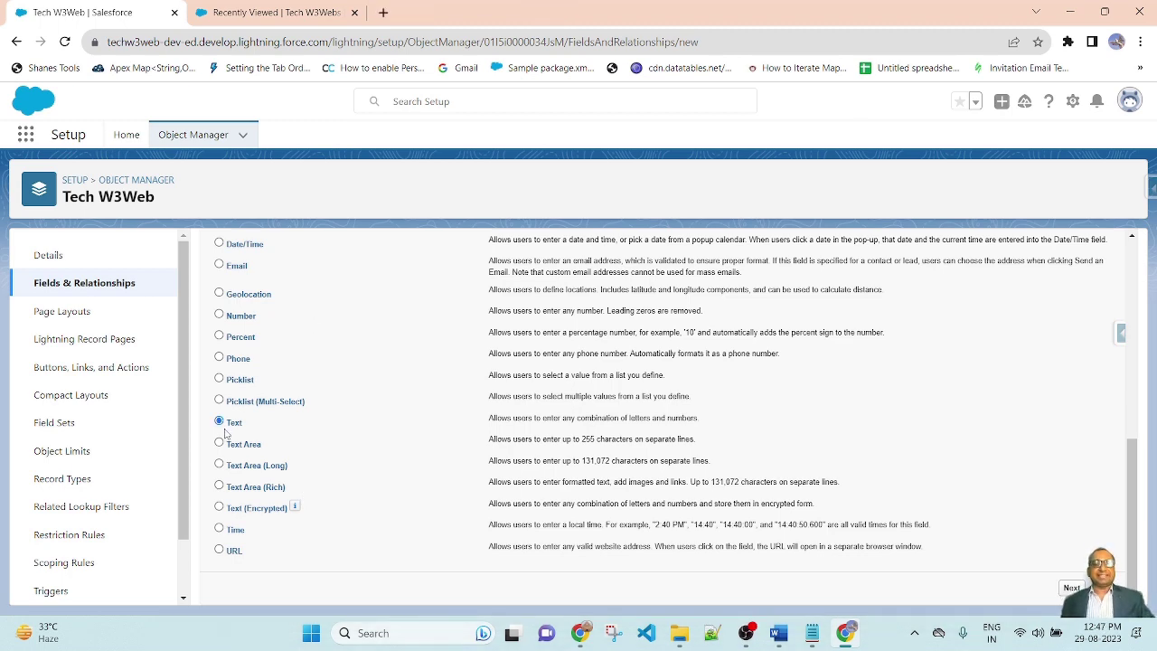
key("ctrl+plus")
key("ctrl+plus")
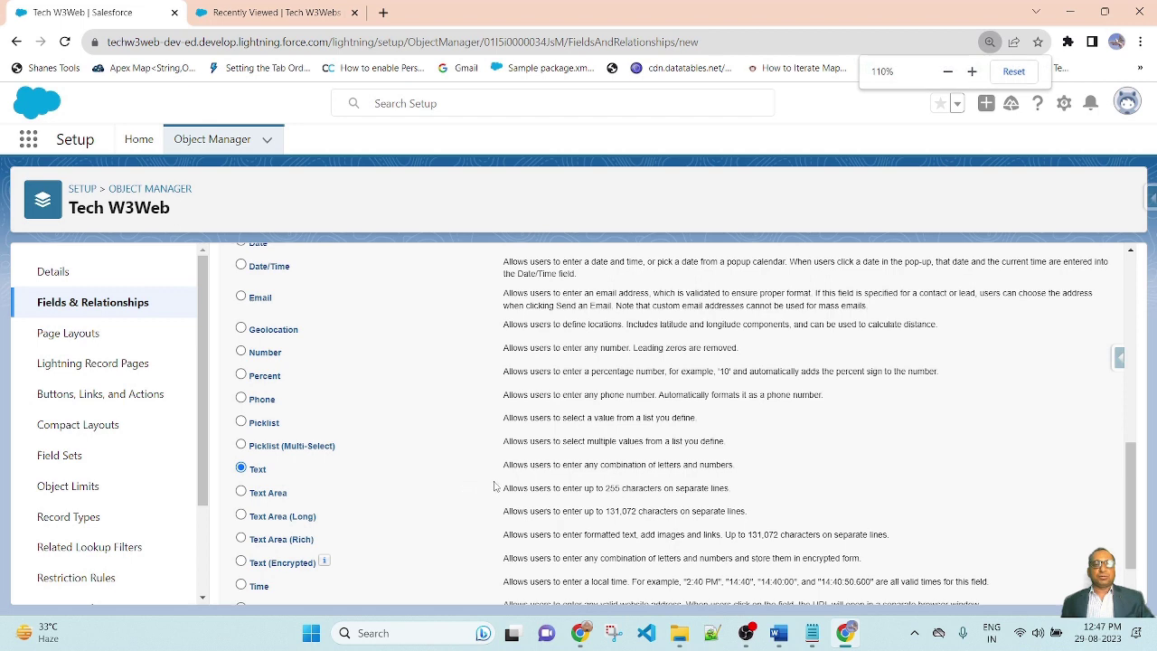
scroll(621, 479, "down", 2)
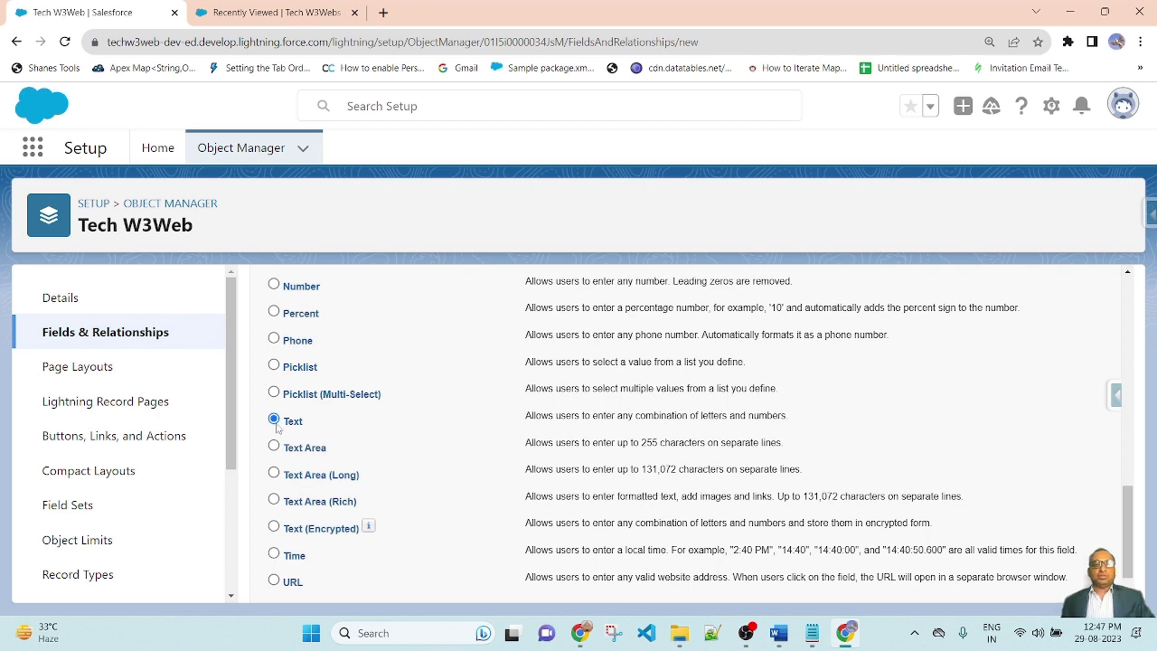
key("ctrl+minus")
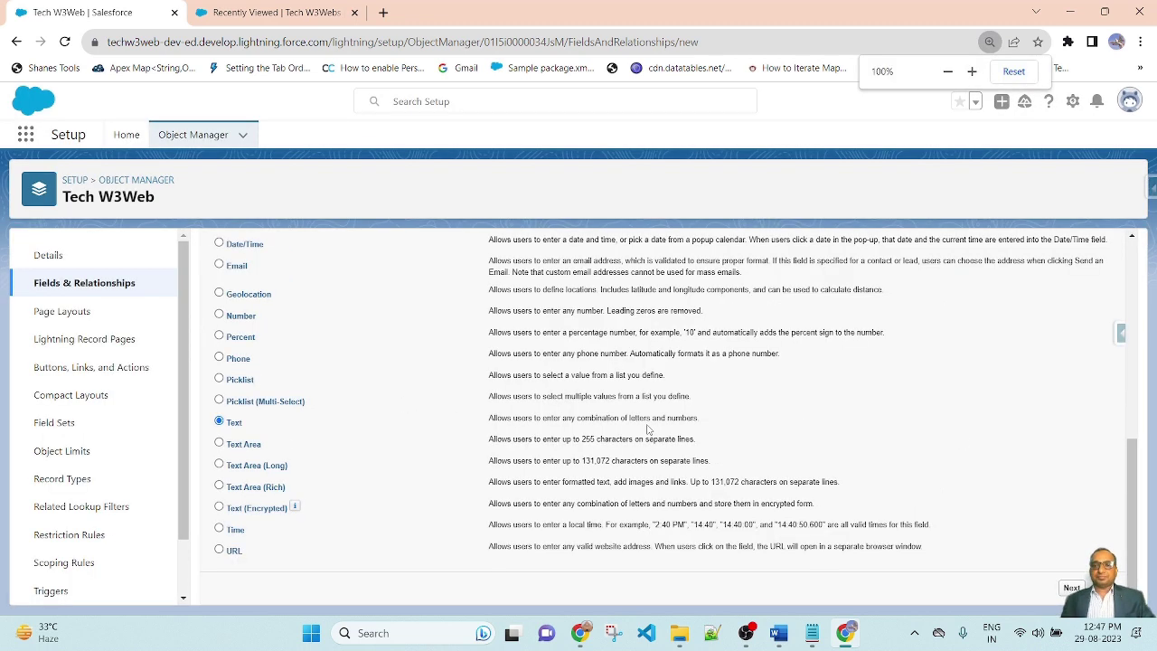
left_click(1070, 589)
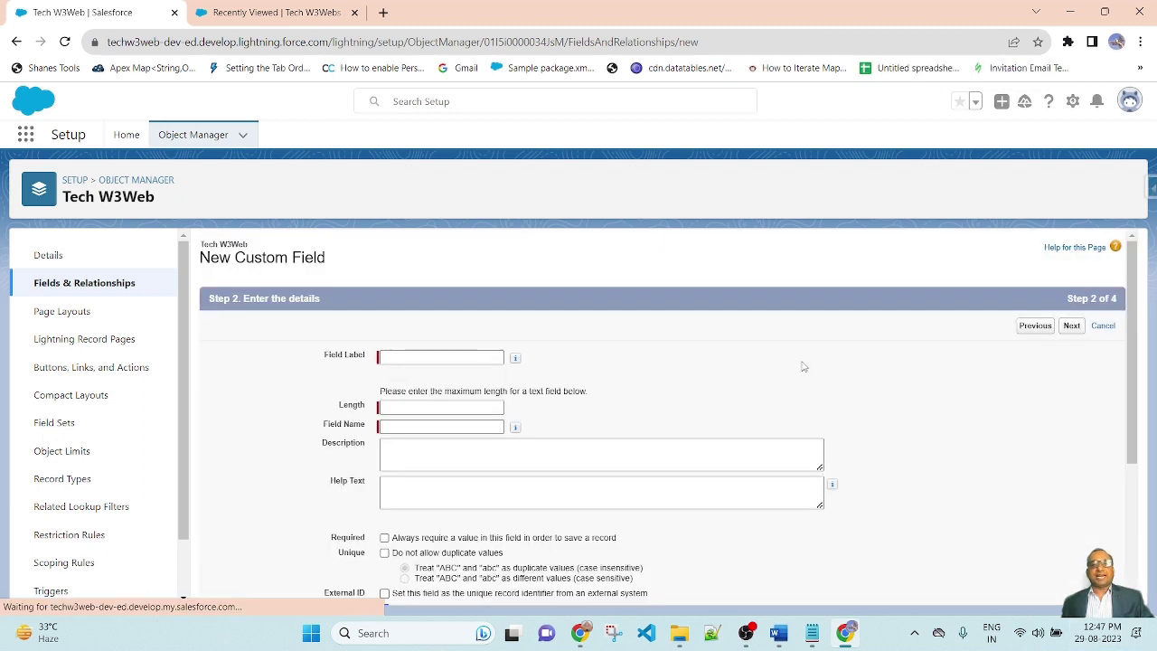
Set the new text field's label to Course and its maximum length to 255
left_click(437, 358)
type("Course")
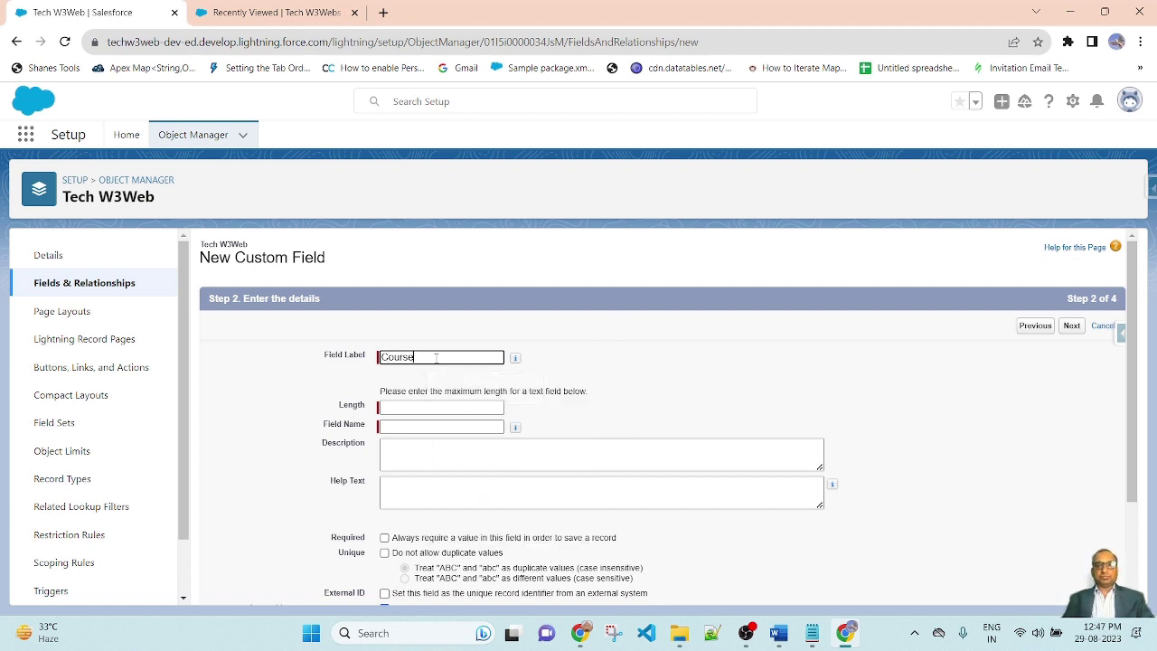
left_click(741, 356)
left_click(421, 407)
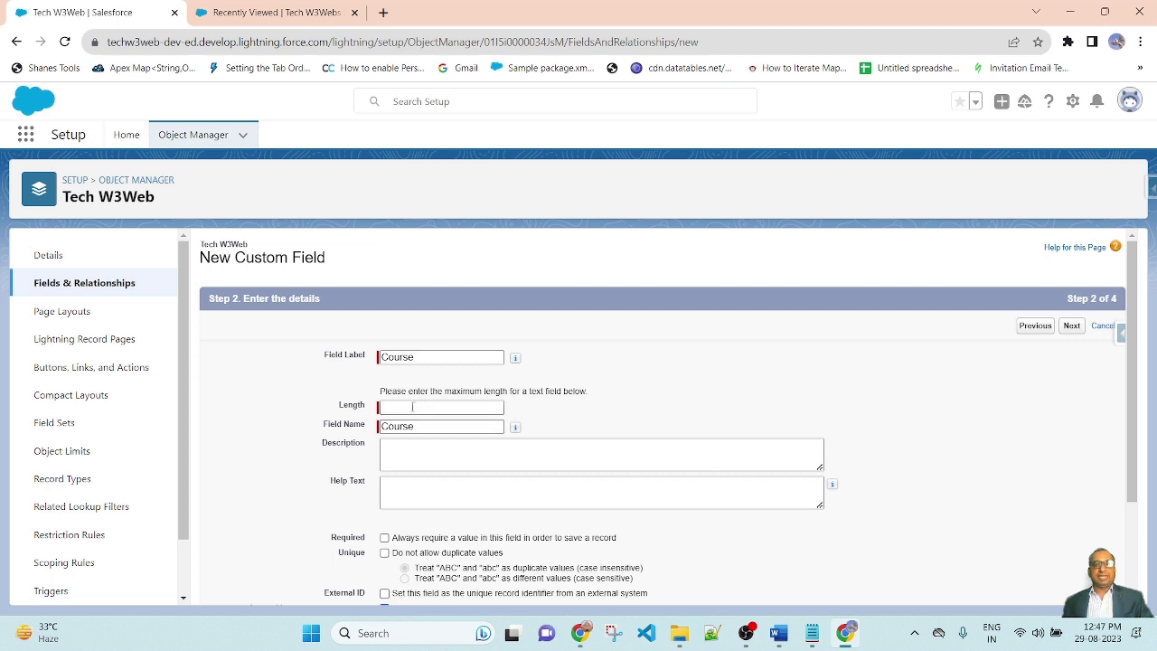
type("255")
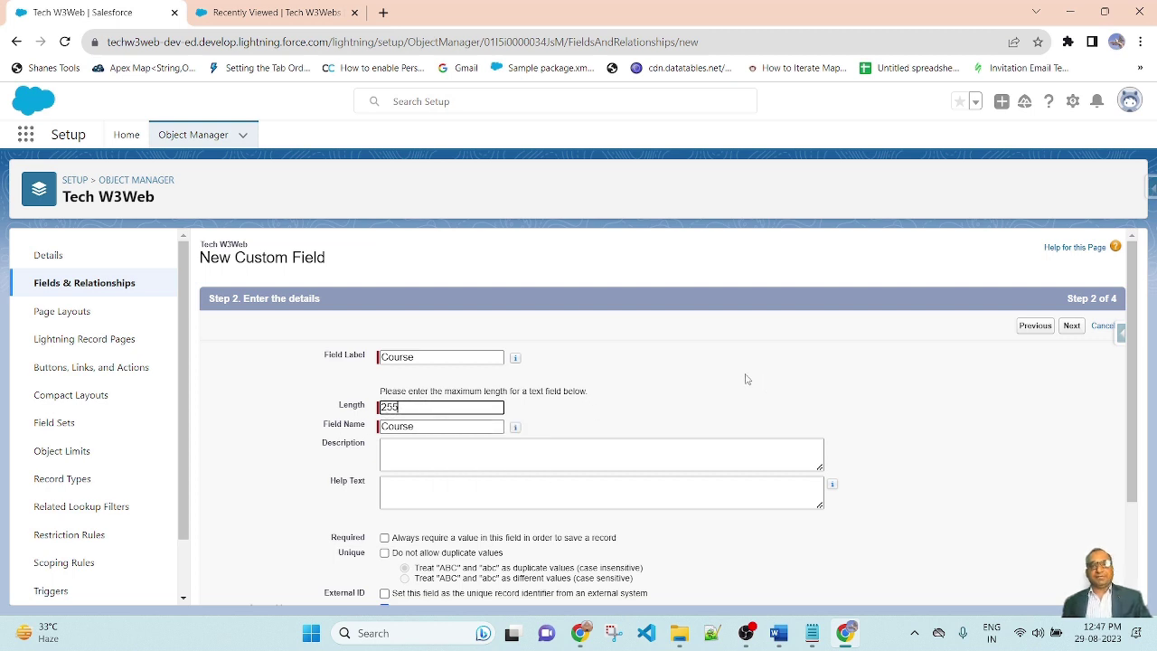
left_click(748, 379)
scroll(826, 395, "down", 2)
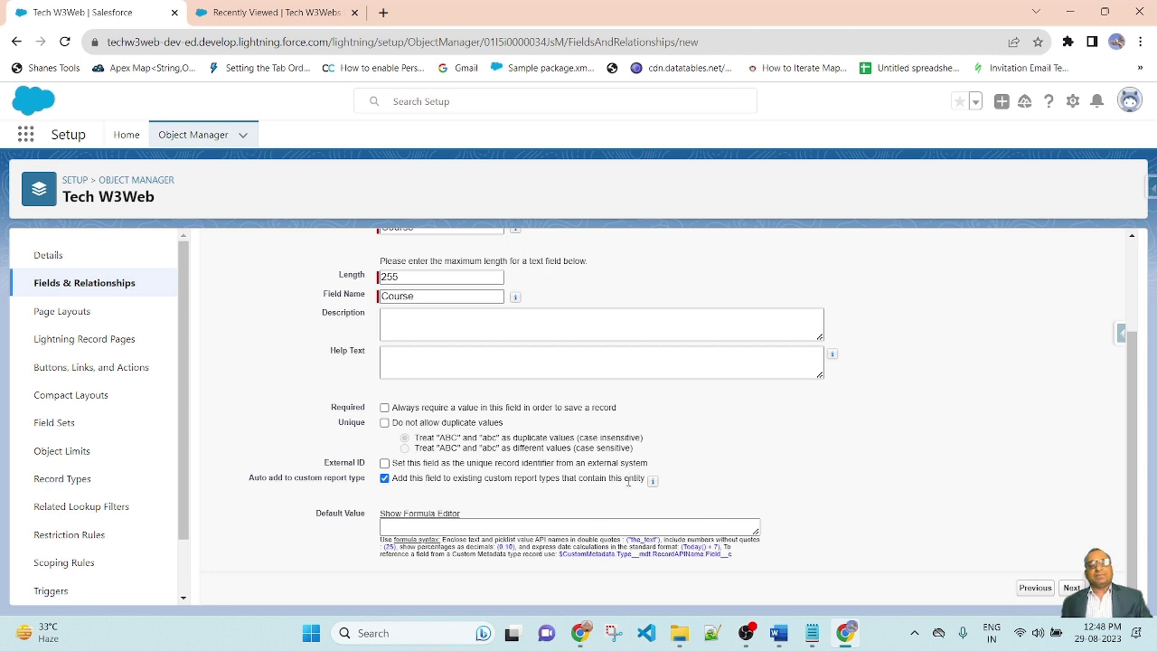
Make the Course field visible to all profiles, keep it on the Tech W3Web Layout, and save it while starting another custom field
left_click(1067, 588)
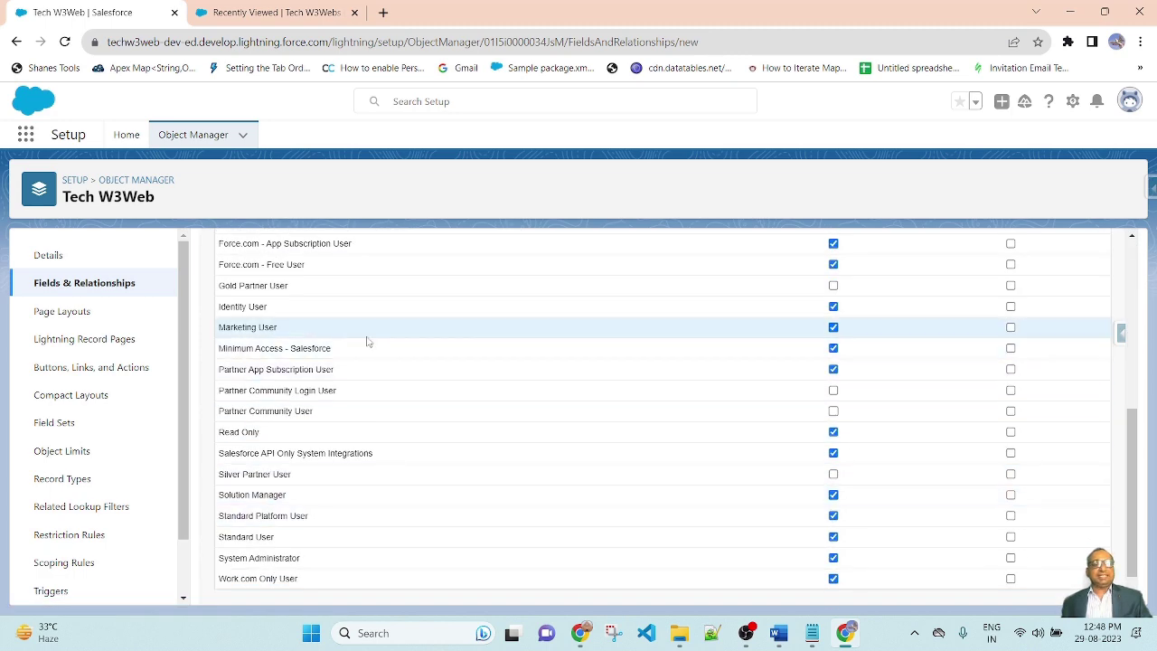
scroll(317, 543, "up", 3)
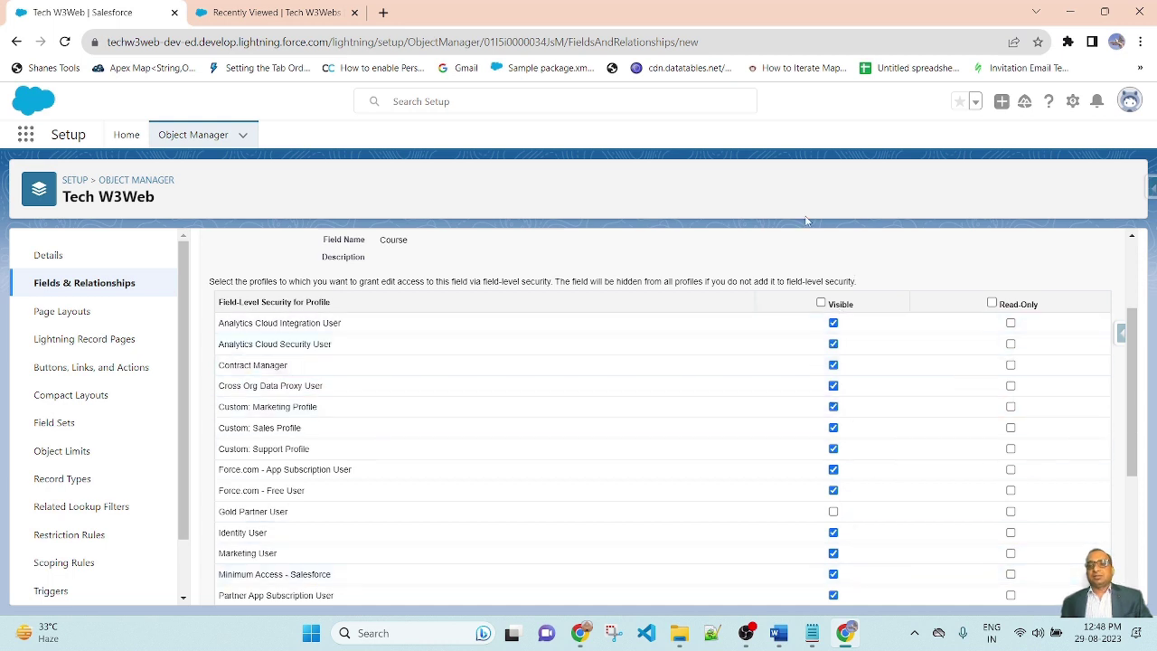
left_click(821, 304)
scroll(904, 341, "down", 3)
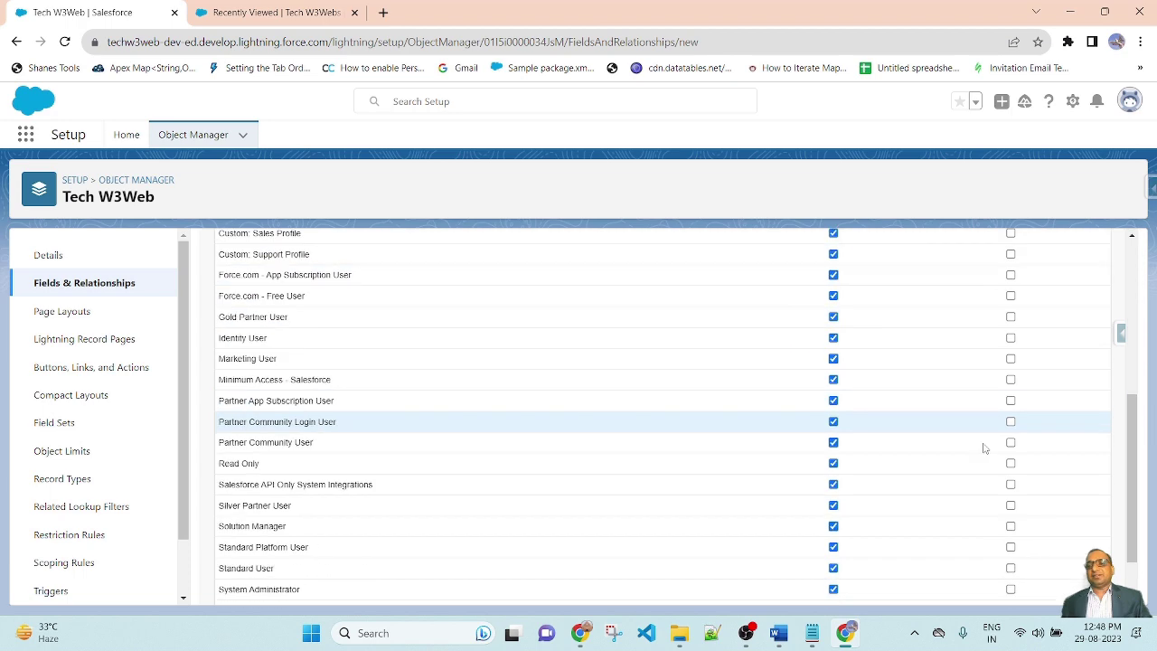
left_click(1072, 587)
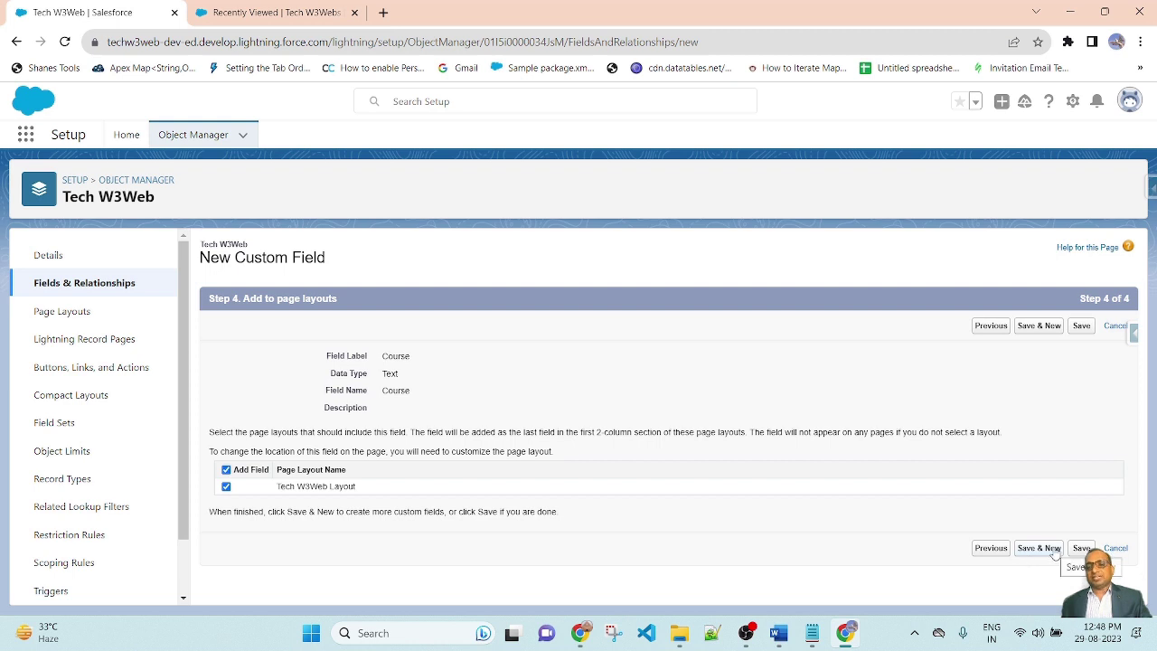
left_click(1053, 551)
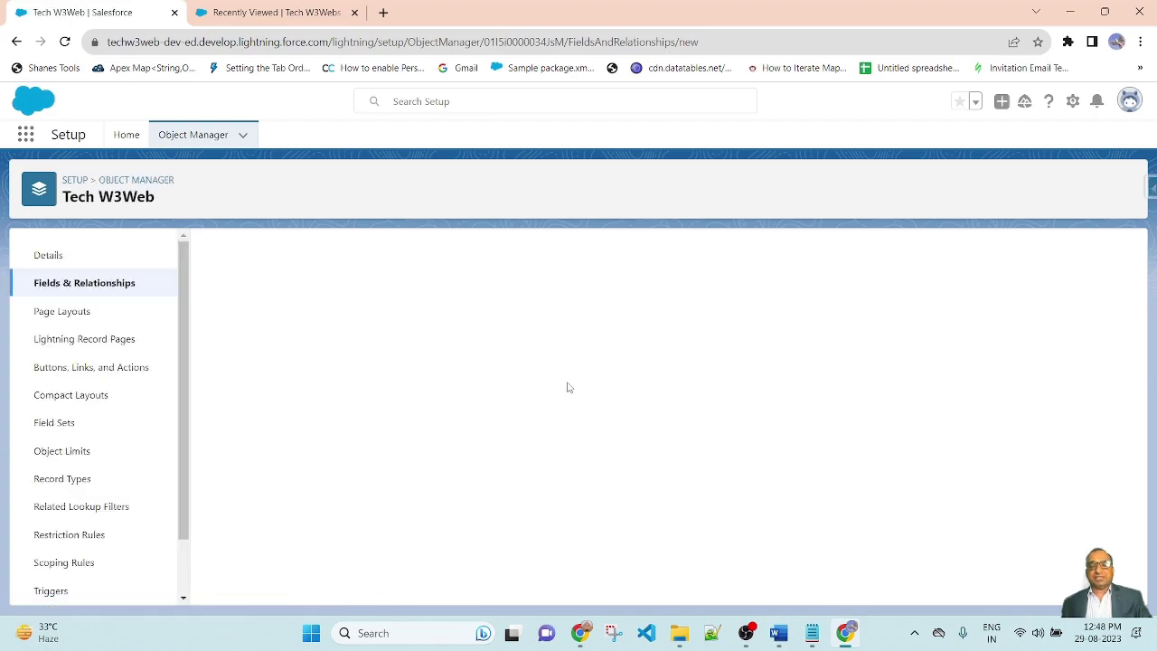
Choose Text Area as the new custom field's data type, check its description, and continue to the field details
scroll(723, 416, "down", 5)
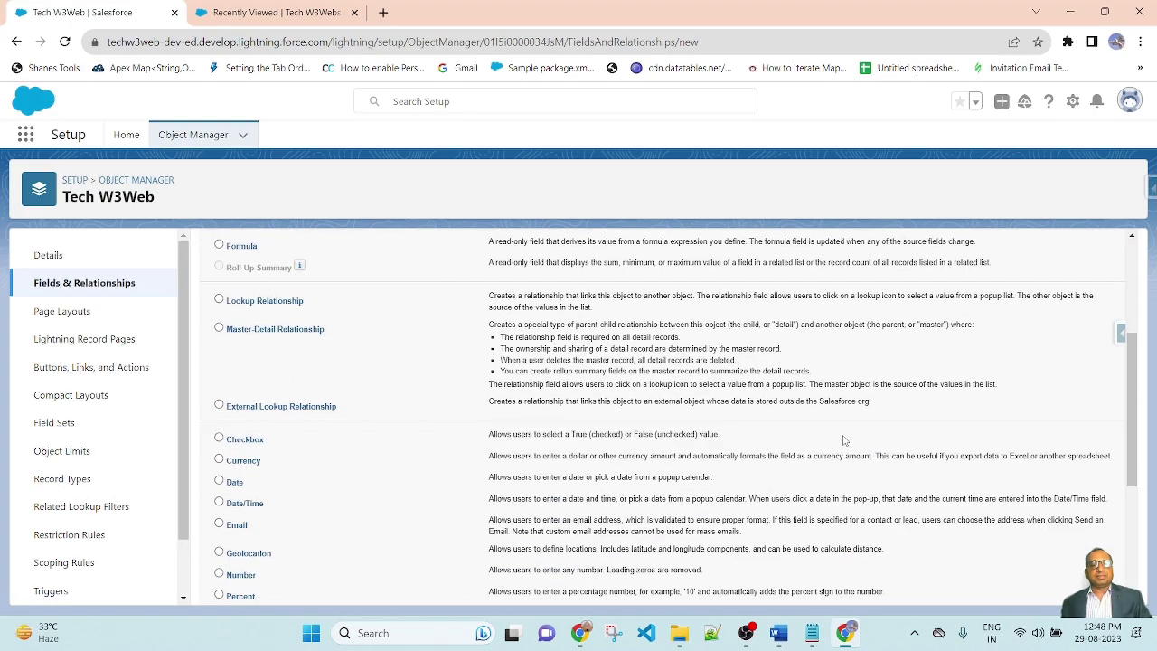
scroll(844, 440, "down", 5)
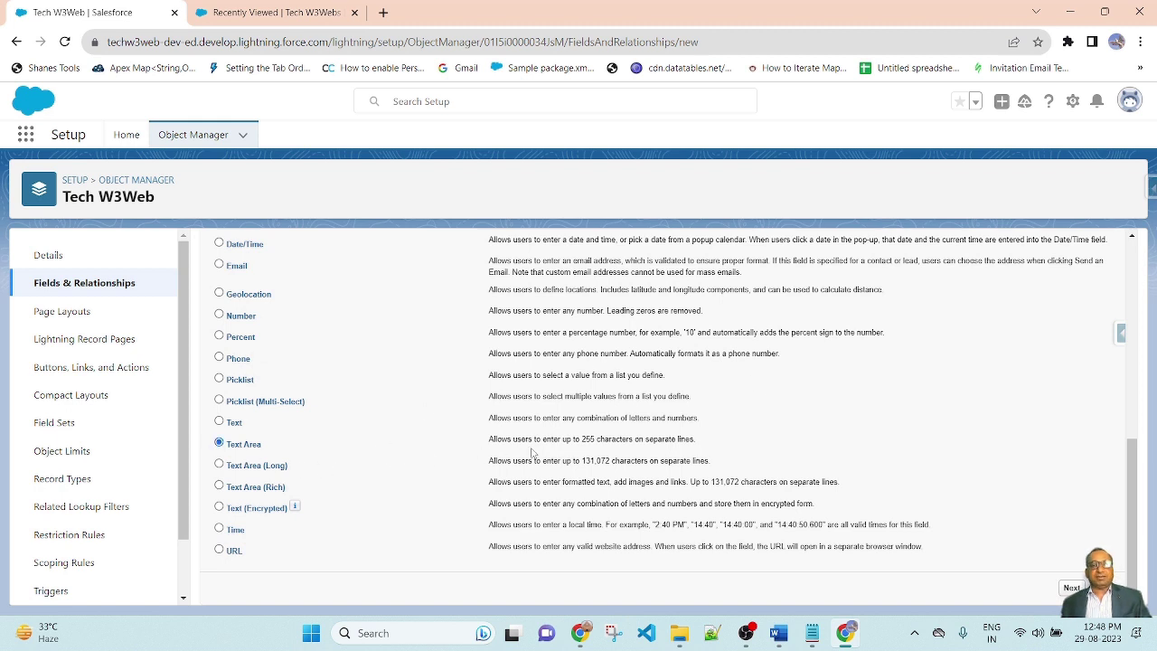
key("ctrl+plus")
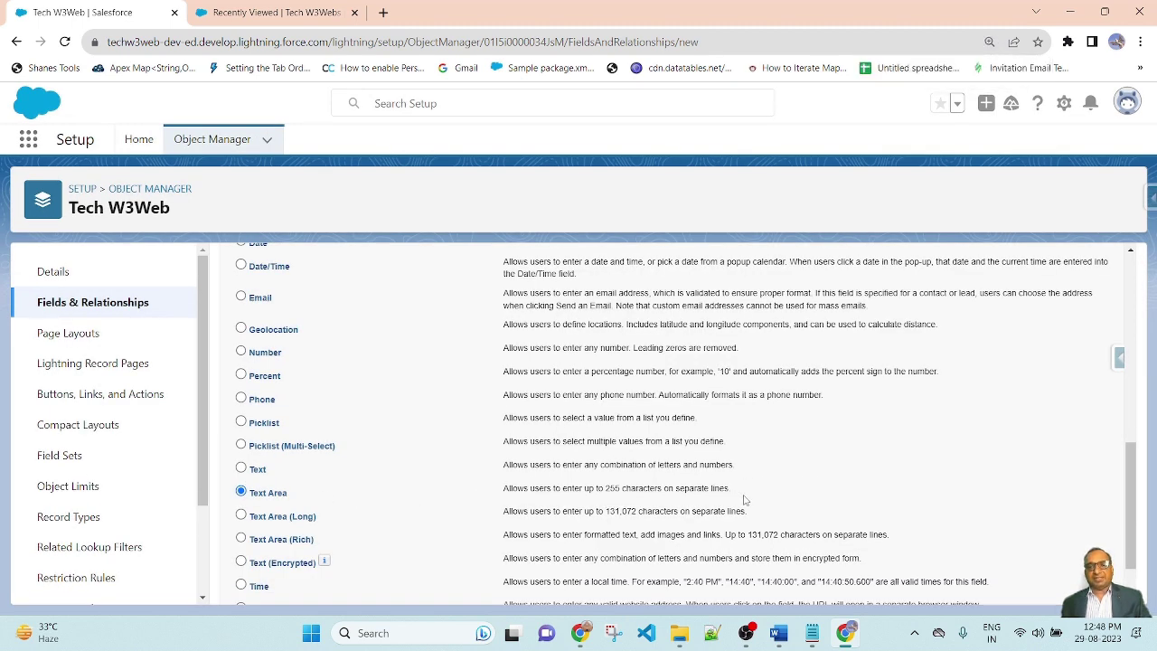
left_click_drag(746, 496, 499, 494)
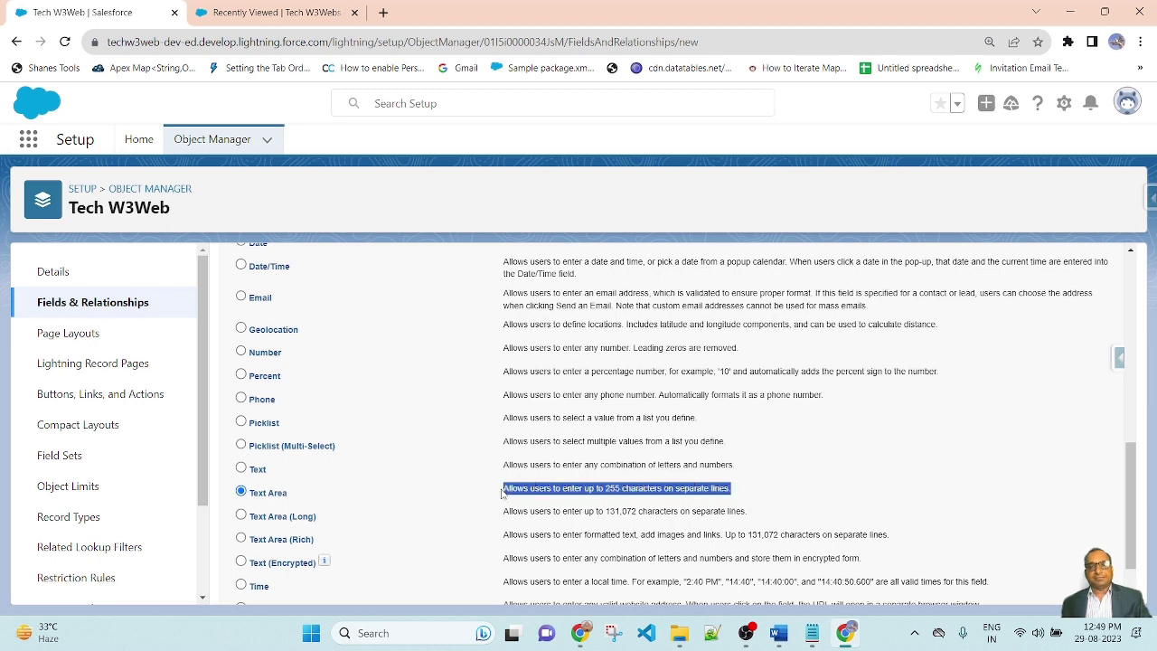
left_click(499, 494)
scroll(648, 511, "down", 1)
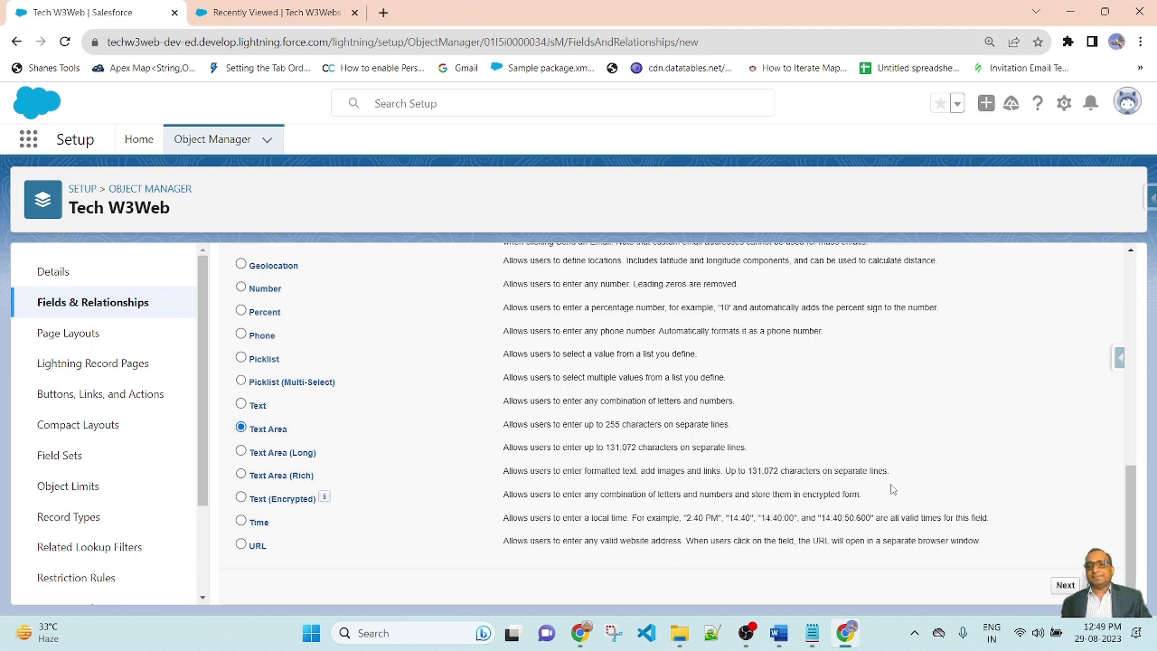
left_click(1067, 586)
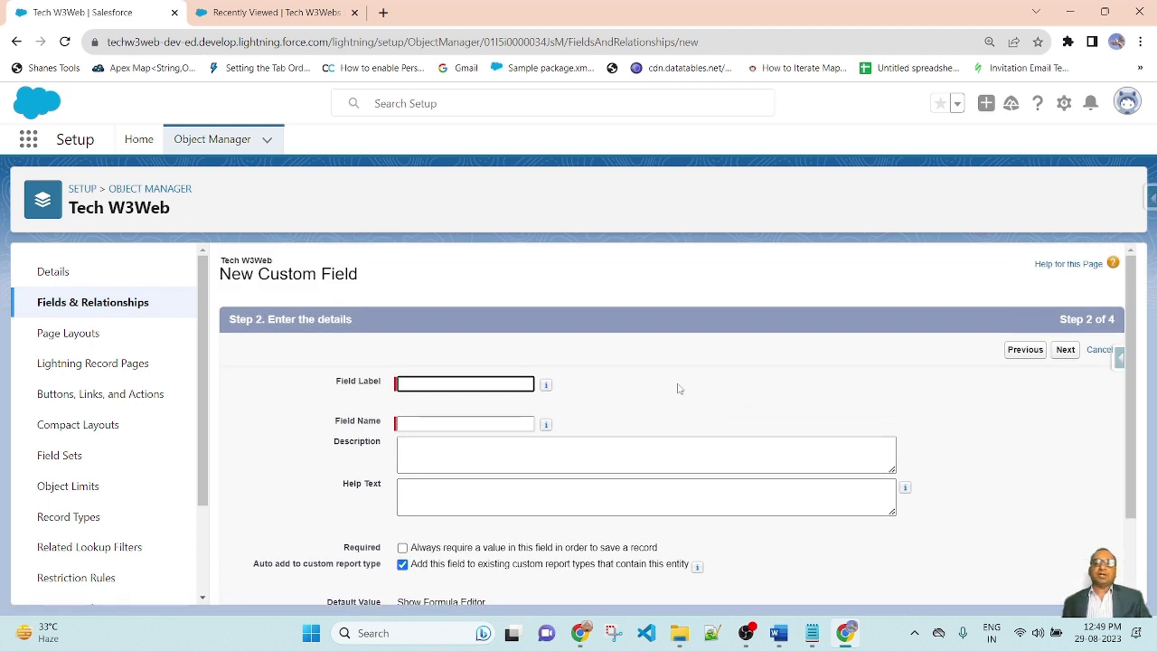
Label the text area field Course Details, let its field name fill in, and continue to field-level security
left_click(459, 383)
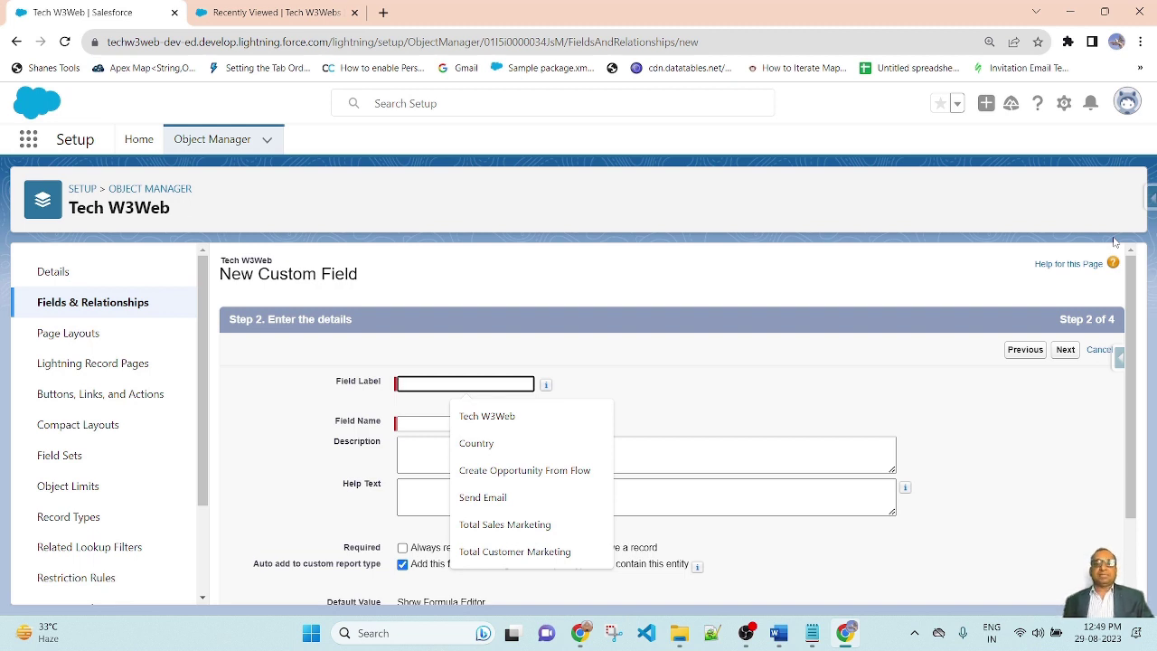
left_click(596, 346)
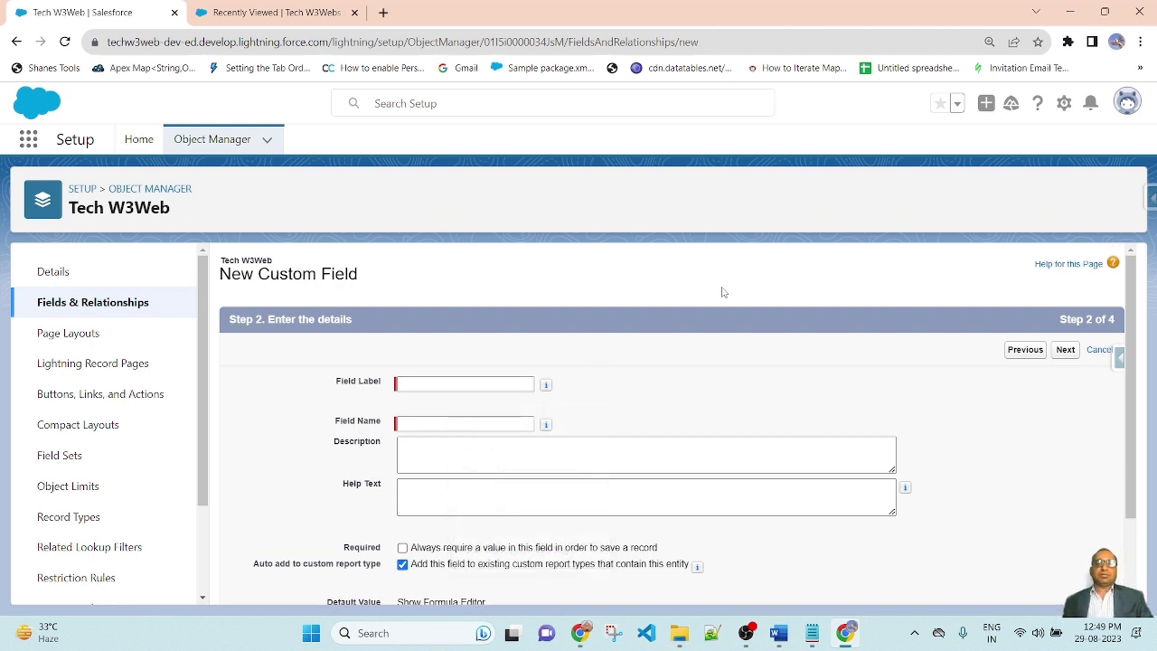
left_click(435, 383)
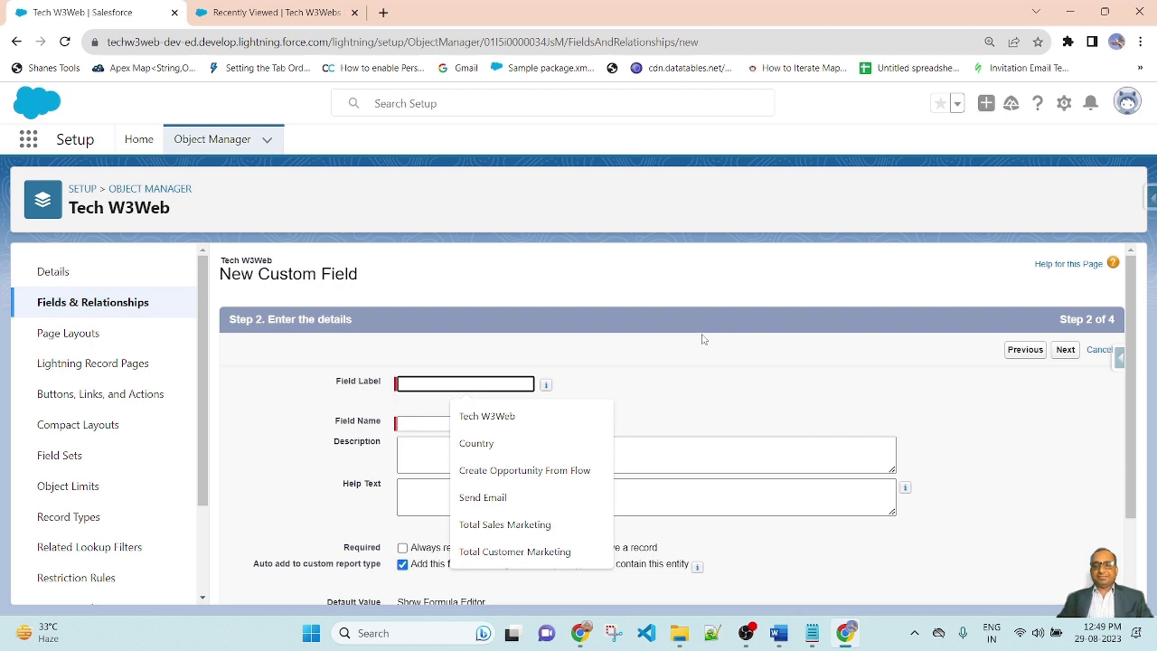
type("Course ")
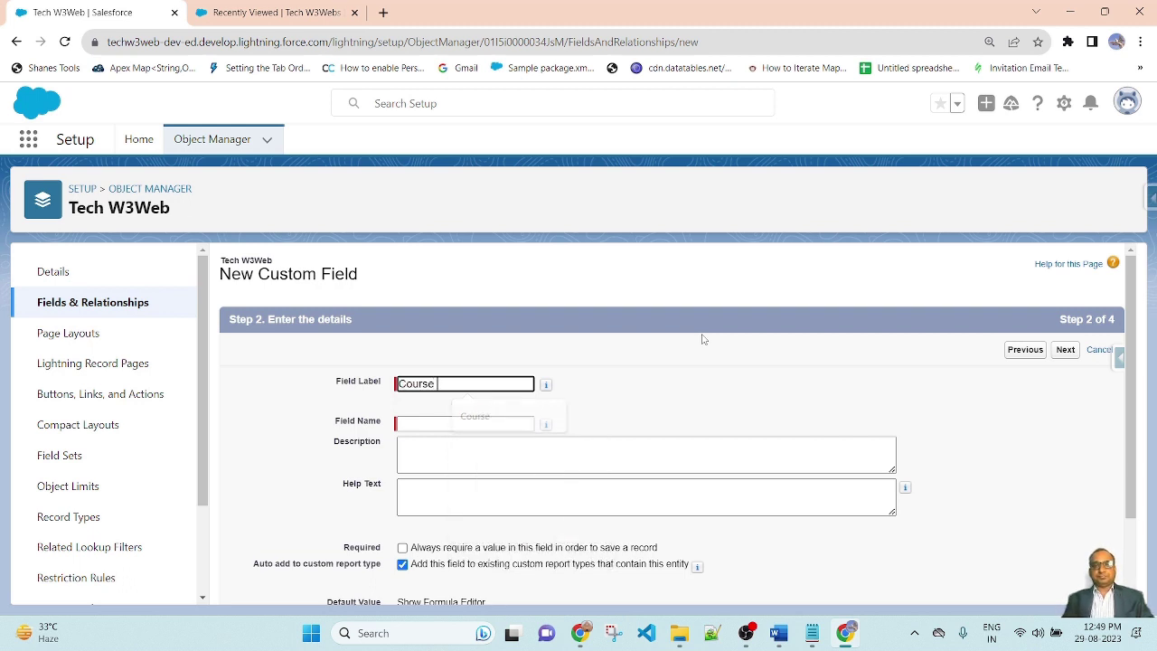
type("Details")
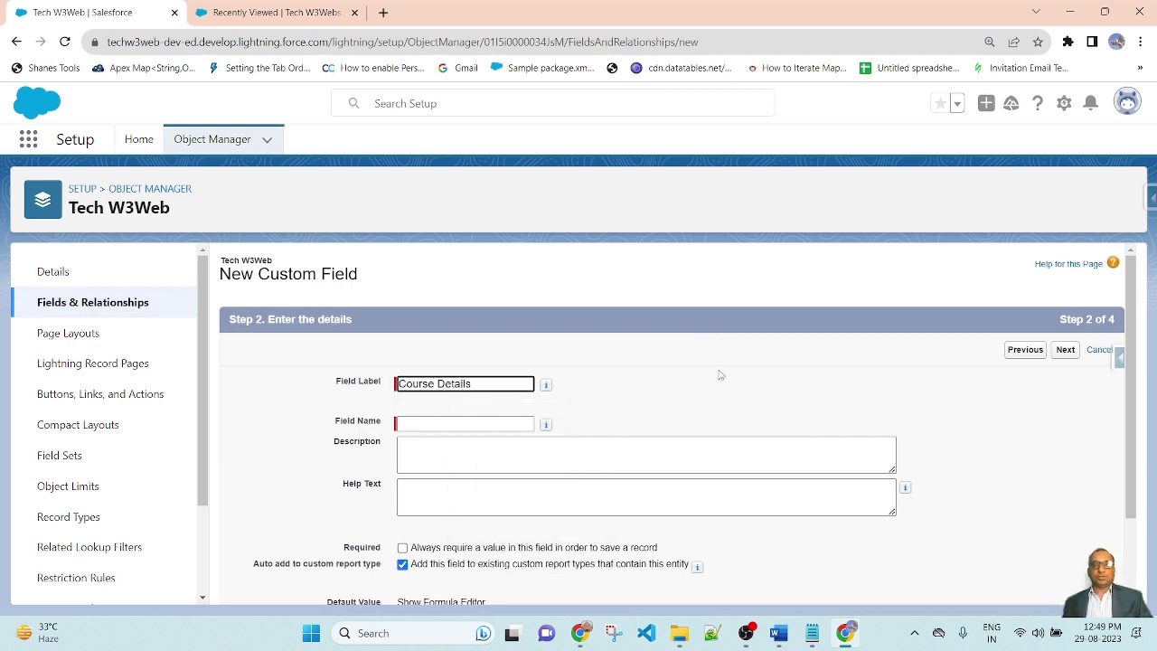
left_click(773, 368)
scroll(773, 368, "down", 1)
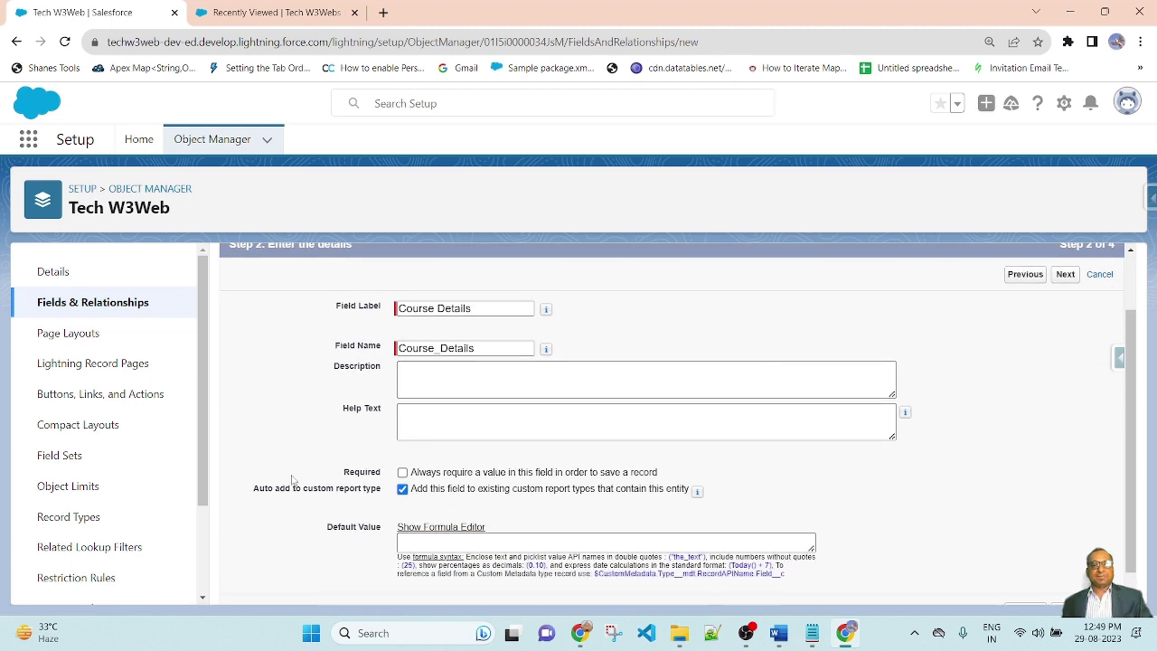
scroll(994, 528, "down", 1)
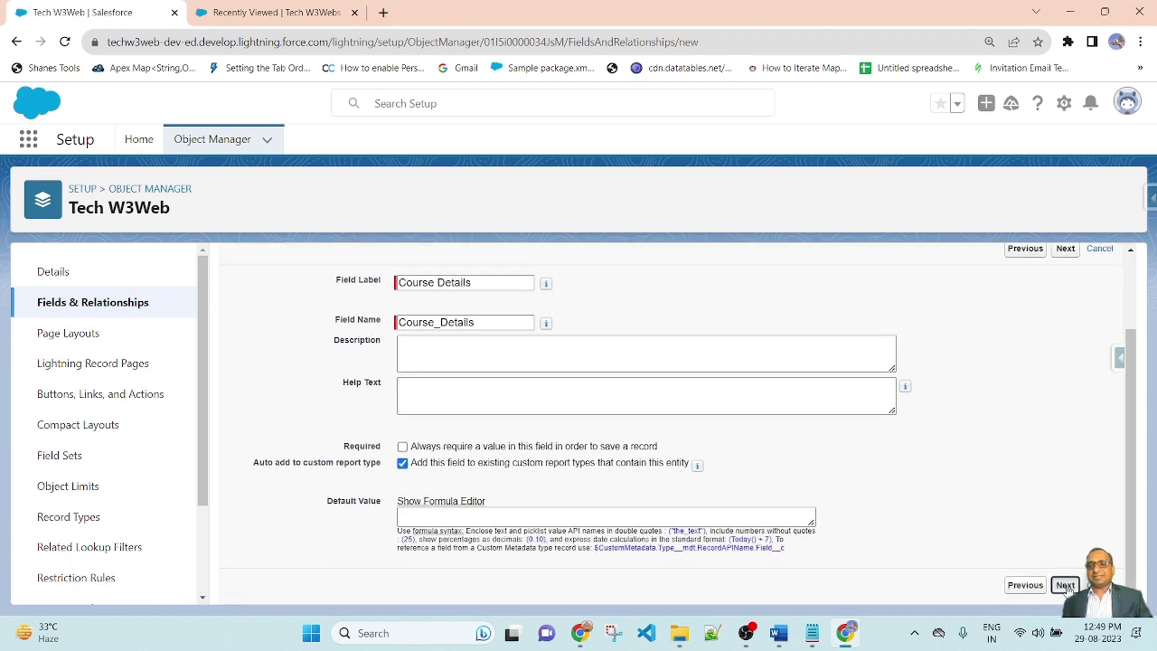
left_click(1066, 585)
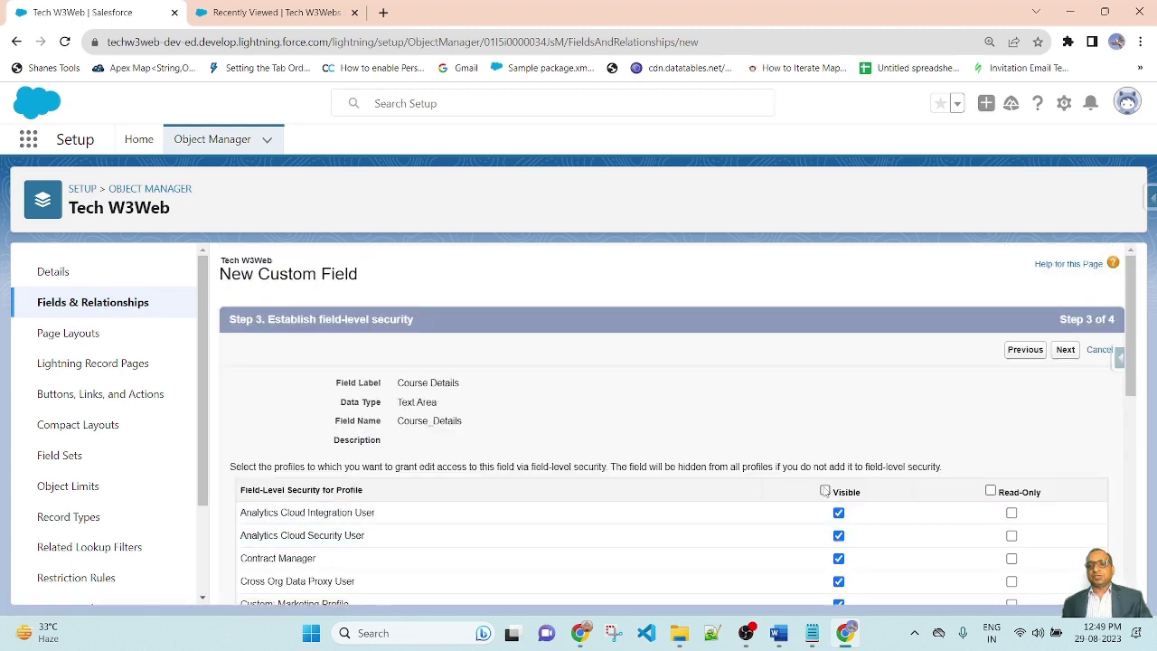
Make the Course Details field visible to all profiles, keep it on the Tech W3Web Layout, and save it while starting another field
left_click(825, 491)
scroll(873, 444, "down", 5)
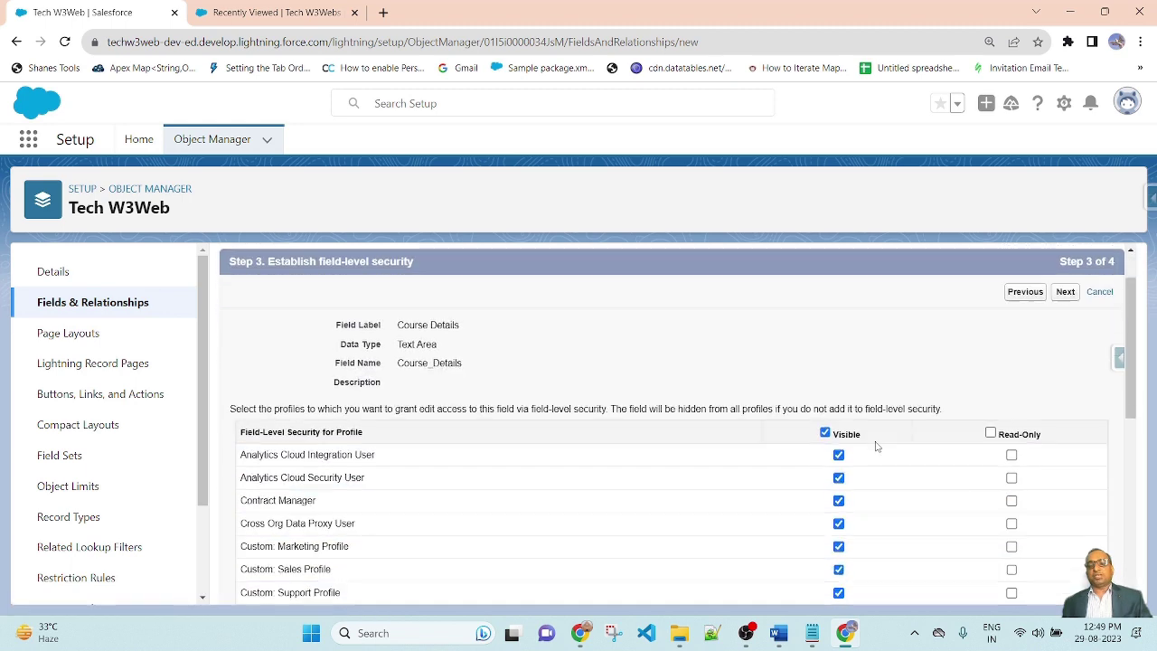
scroll(998, 526, "down", 1)
left_click(1064, 584)
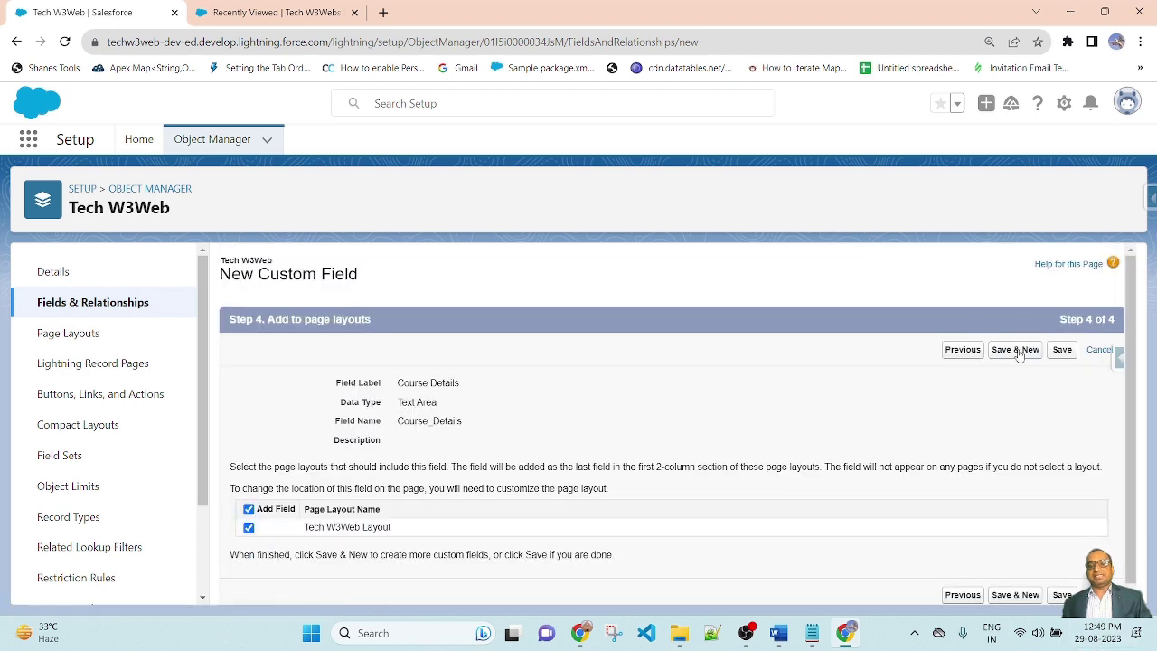
left_click(1015, 350)
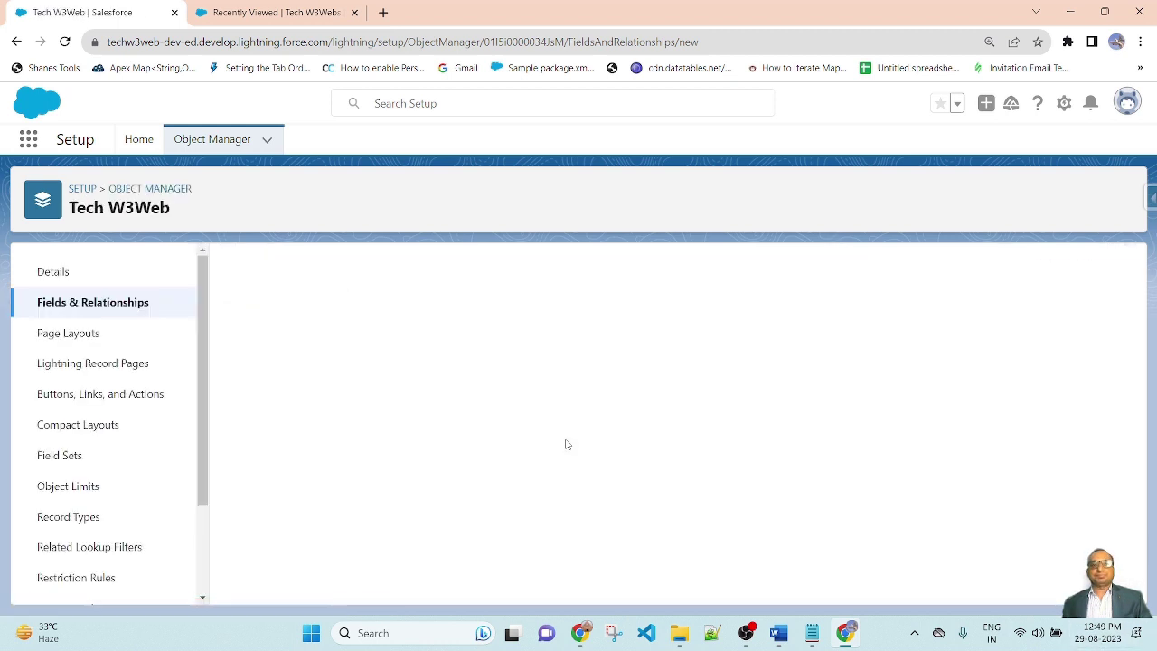
Check the Text Area (Long) description, choose it as the new field's data type, and continue to the field details
scroll(686, 434, "down", 10)
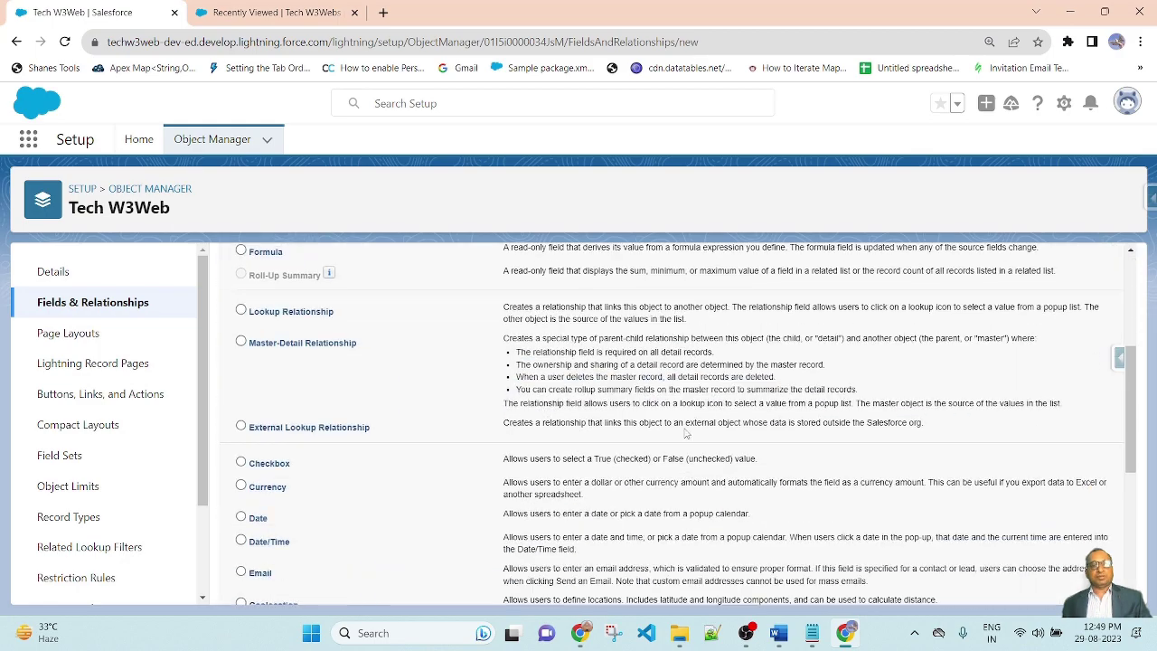
scroll(686, 434, "down", 1)
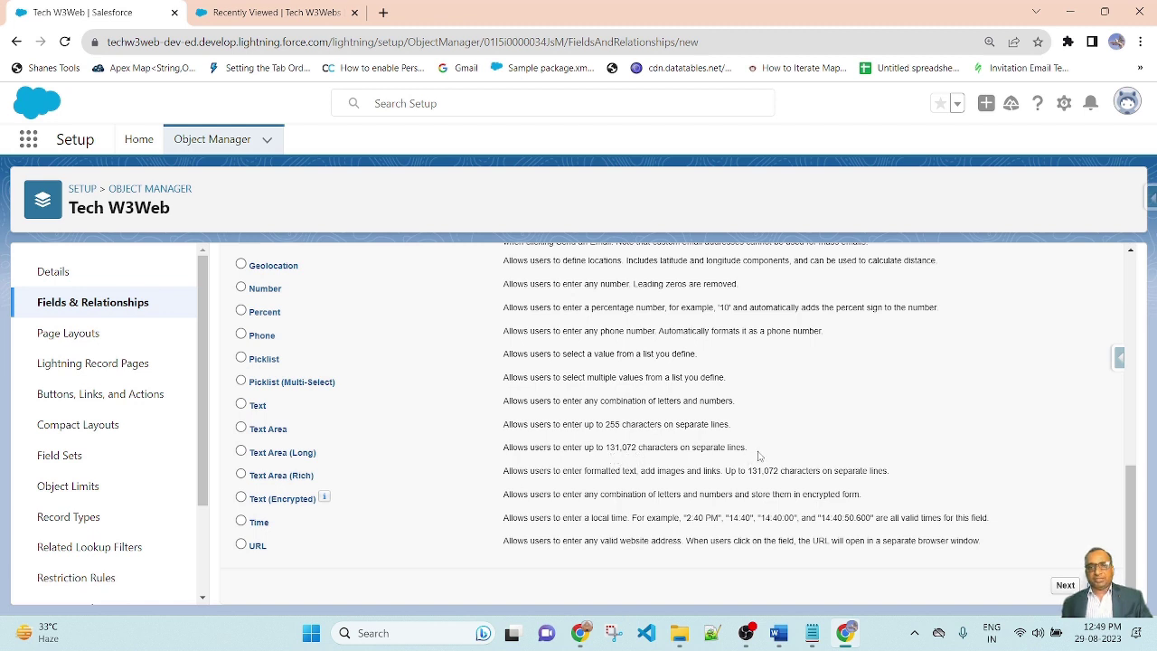
left_click_drag(755, 450, 515, 450)
left_click(505, 454)
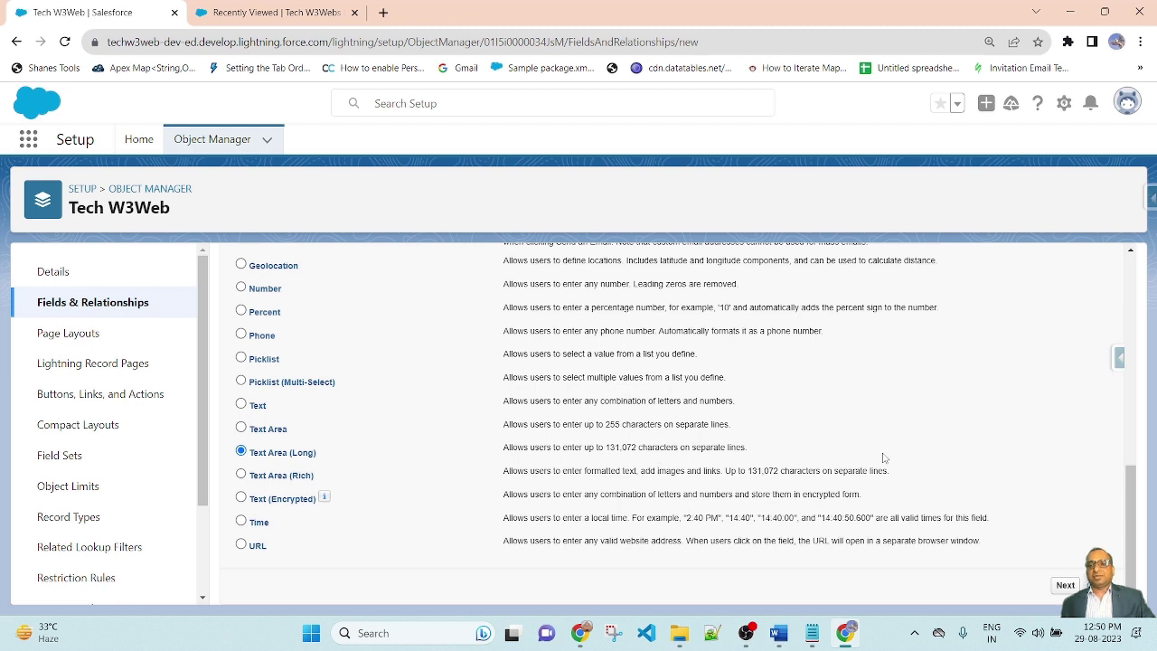
left_click(1059, 585)
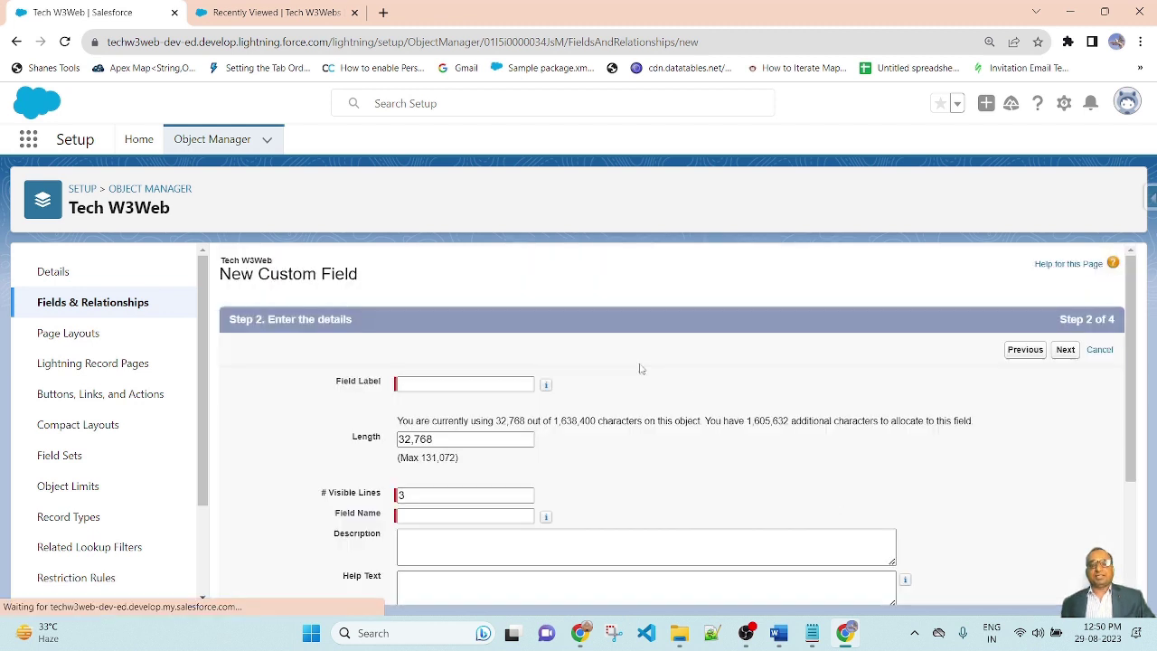
Label the long text area field Advance Course Details, keep the default length and visible lines, and continue to field-level security
scroll(640, 369, "down", 1)
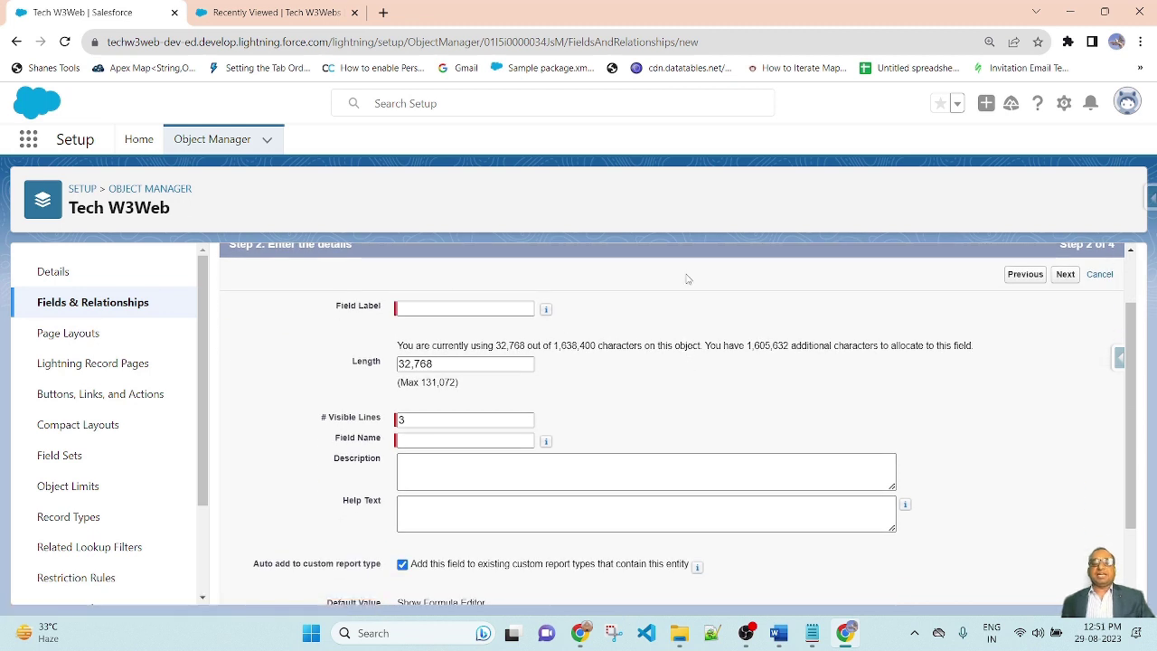
left_click(462, 308)
type("Advanc")
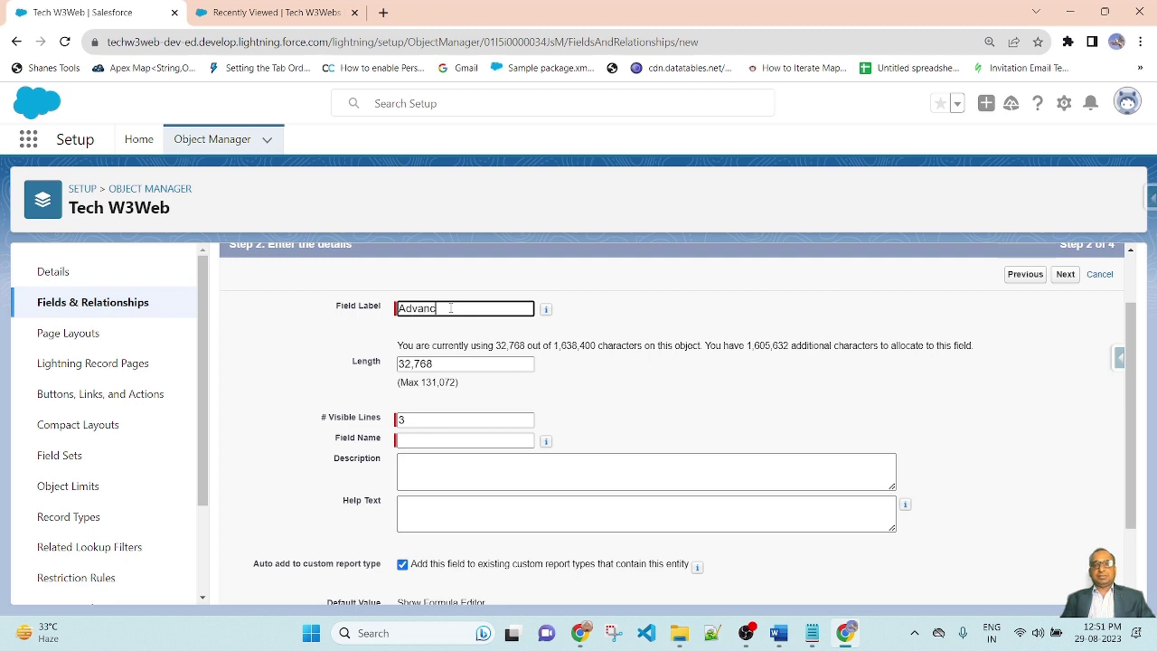
type("e Course Details")
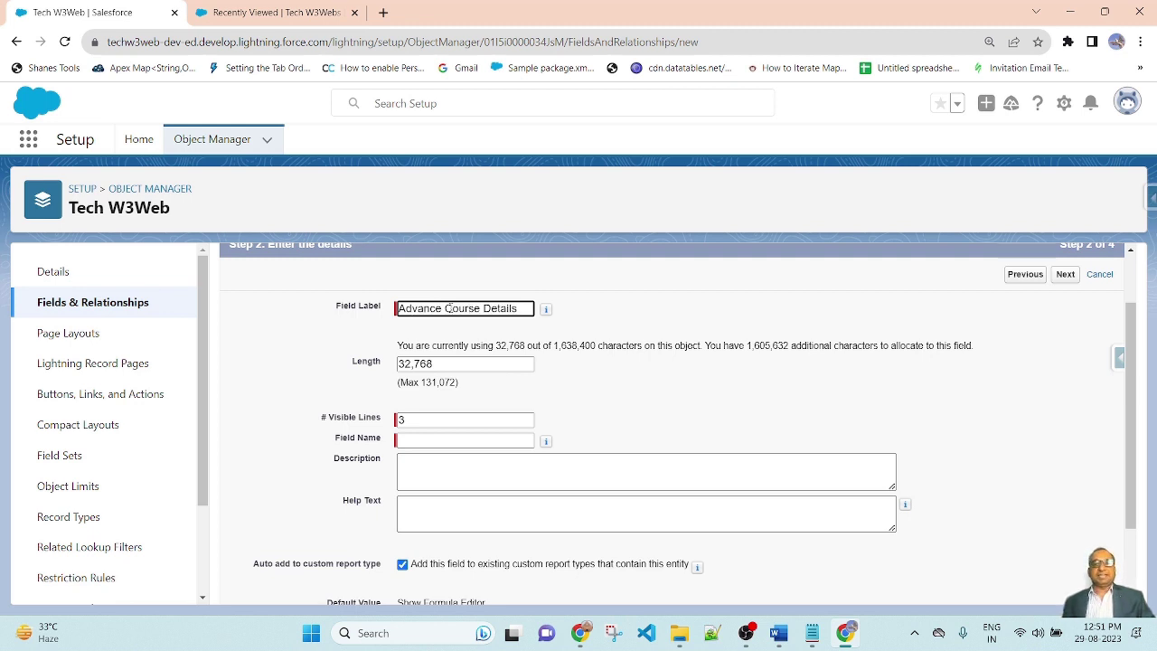
left_click(753, 302)
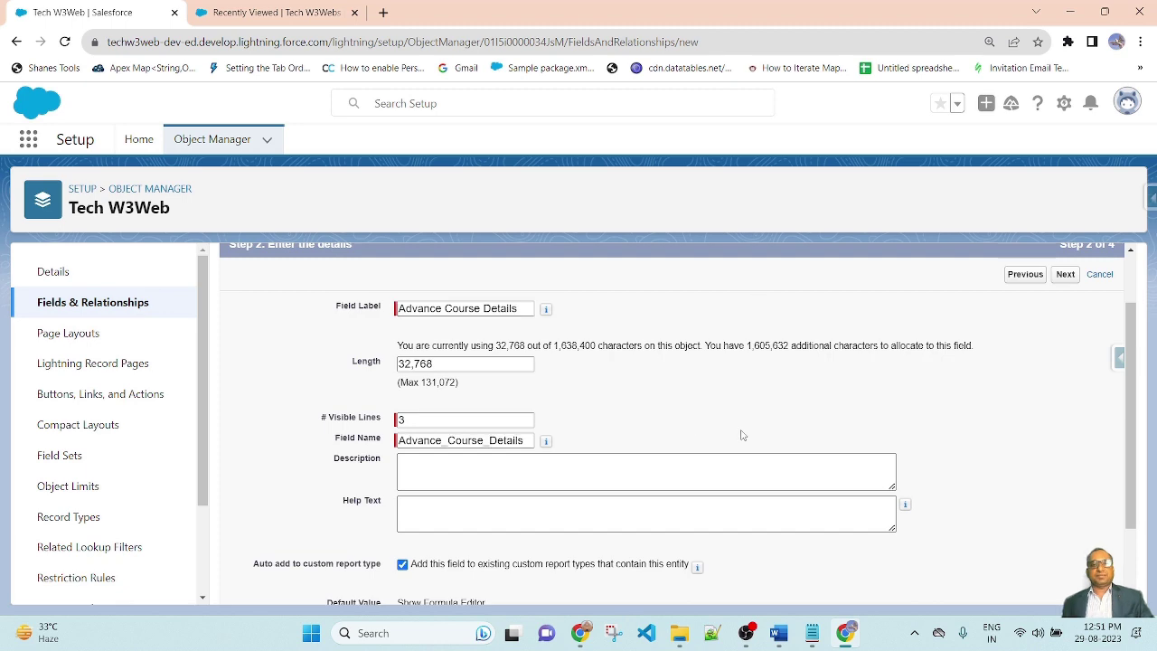
scroll(354, 380, "down", 1)
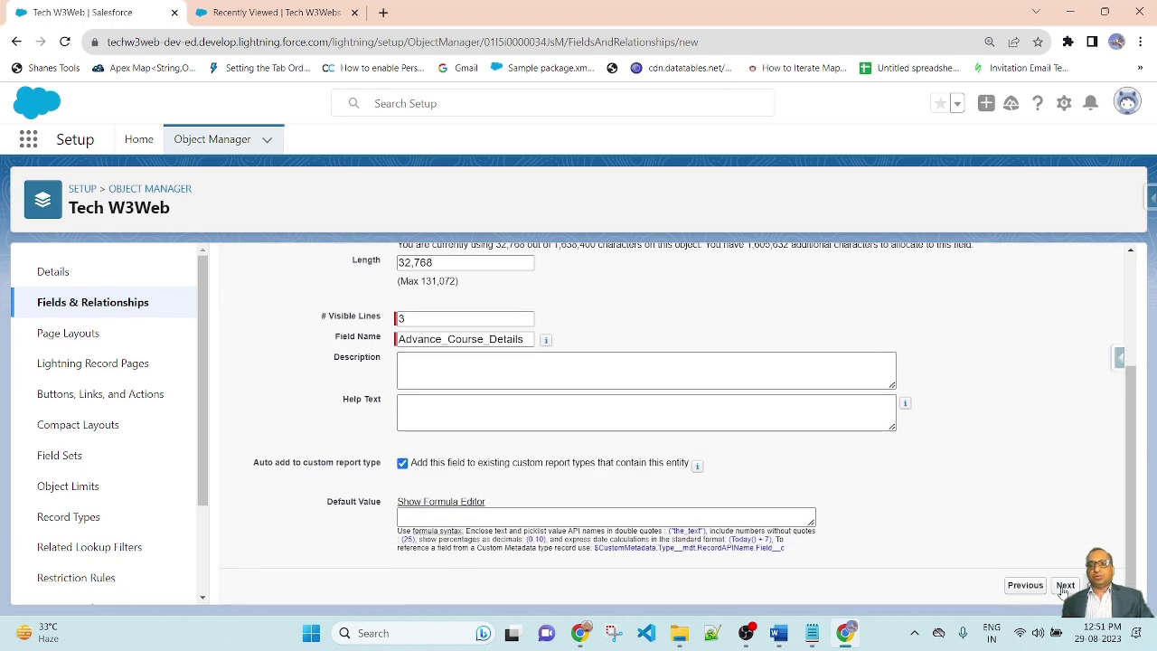
left_click(1066, 584)
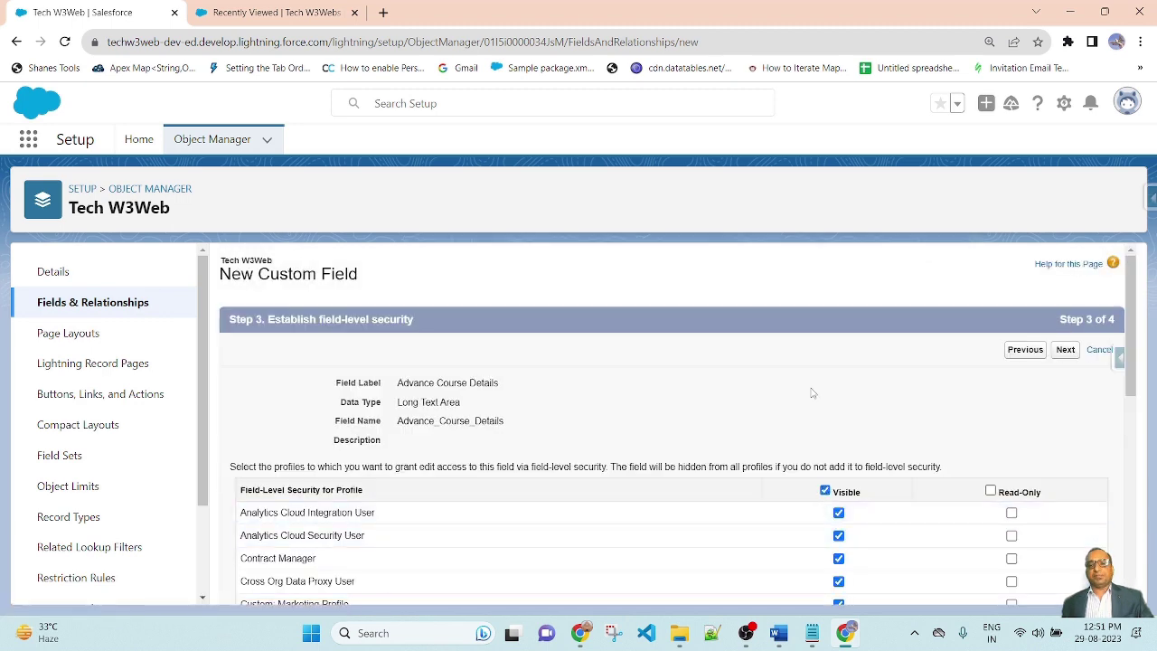
Accept the Advance Course Details field's visibility and page layout settings, save it, and bring up the data types for another custom field
scroll(811, 393, "down", 8)
left_click(1066, 585)
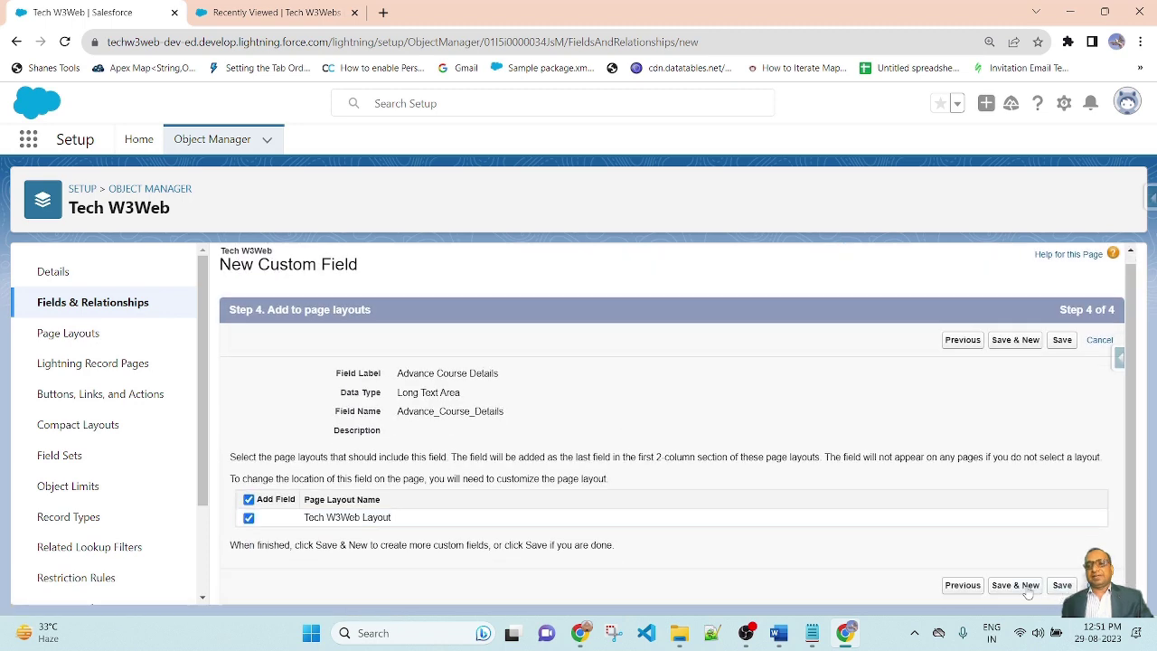
left_click(1027, 591)
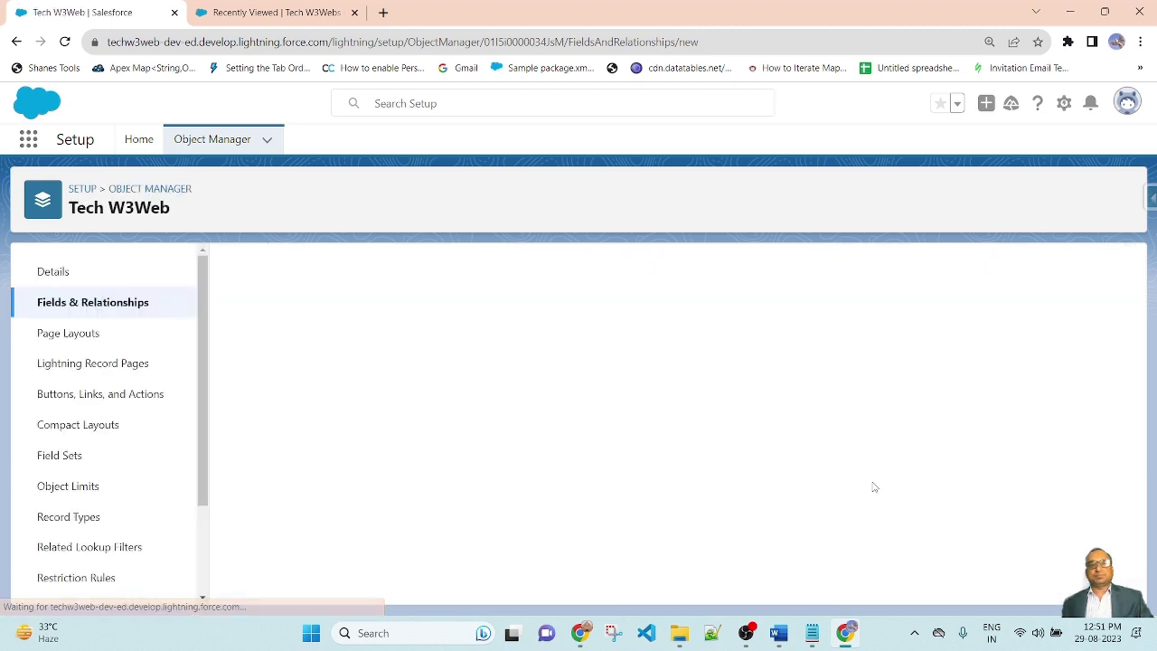
scroll(610, 375, "down", 10)
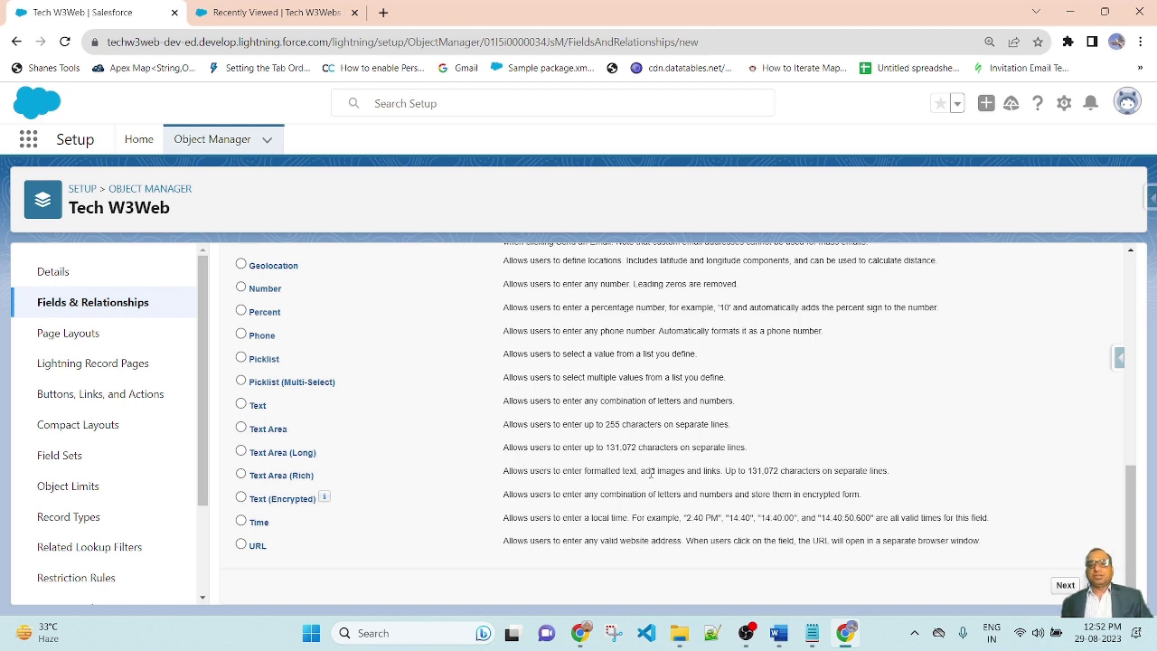
Choose Text Area (Rich) as the data type, label the field About Your Self with the default length and visible lines, and continue to field-level security
left_click(275, 479)
left_click(1065, 585)
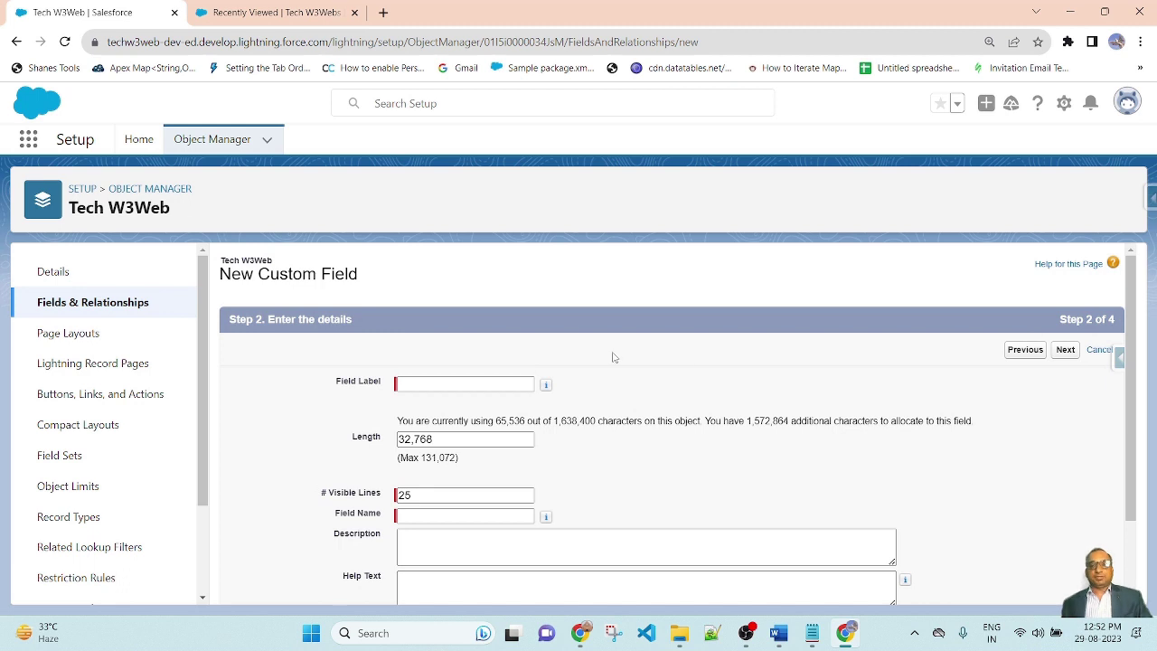
left_click(437, 385)
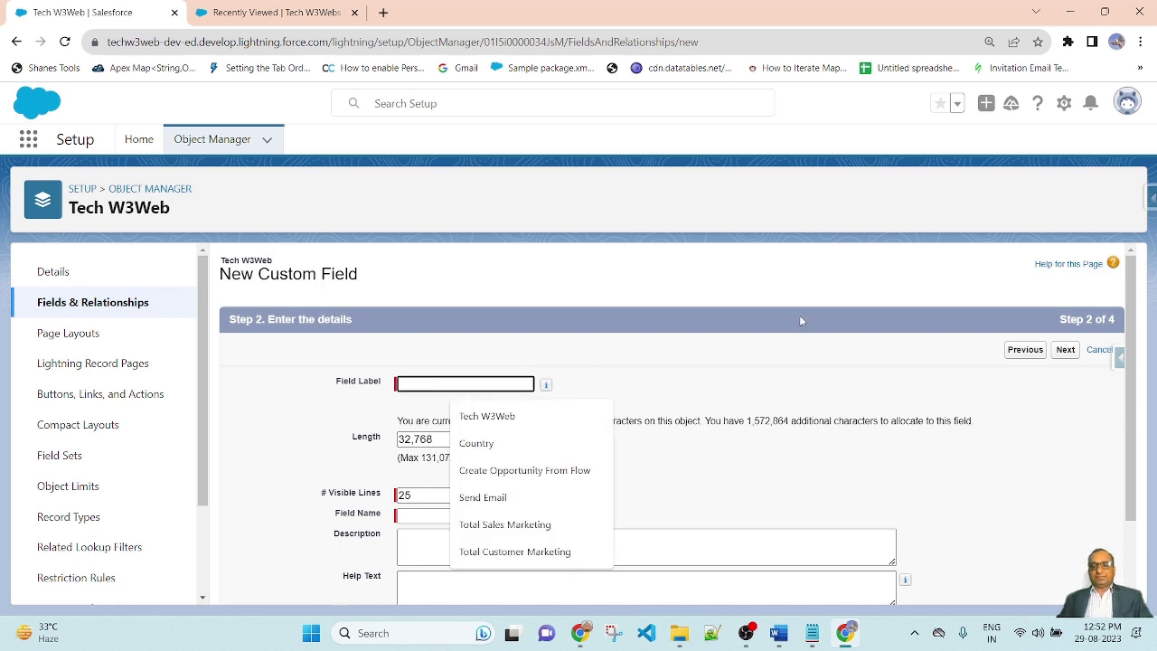
type("About")
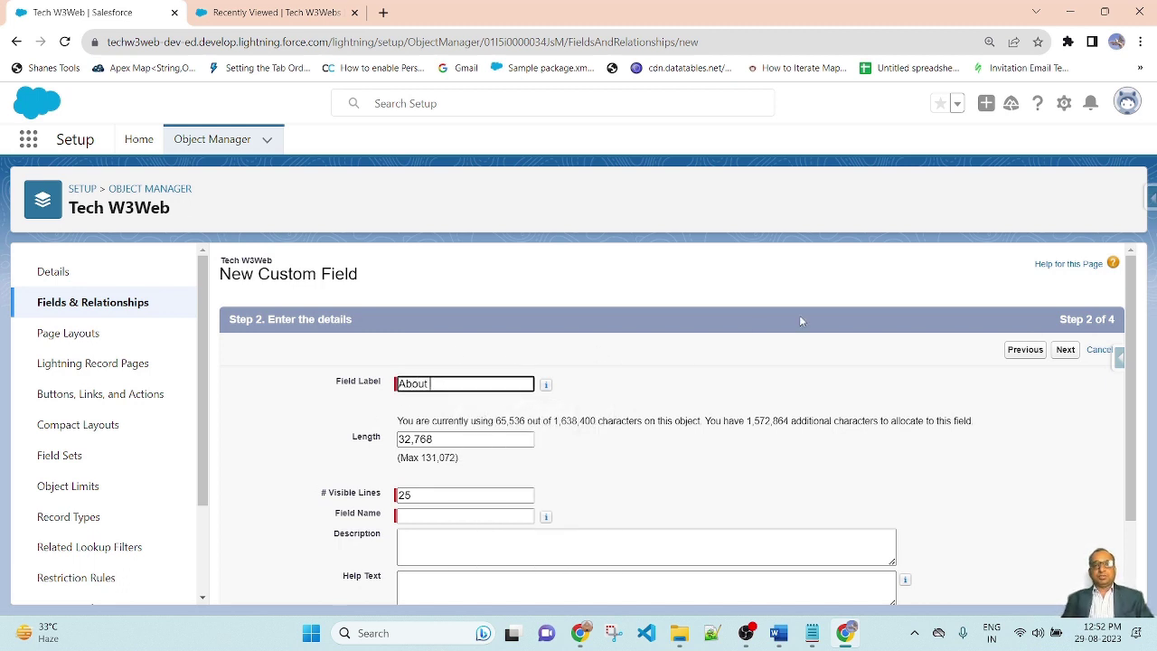
type(" Your Self")
left_click(703, 366)
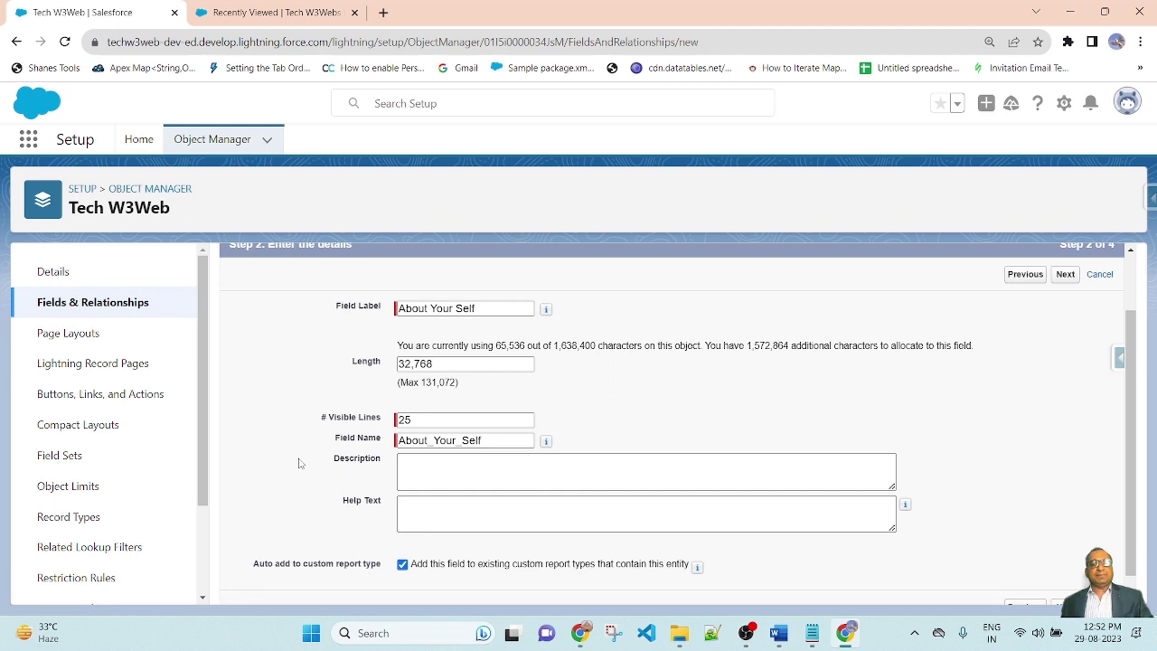
scroll(912, 460, "down", 1)
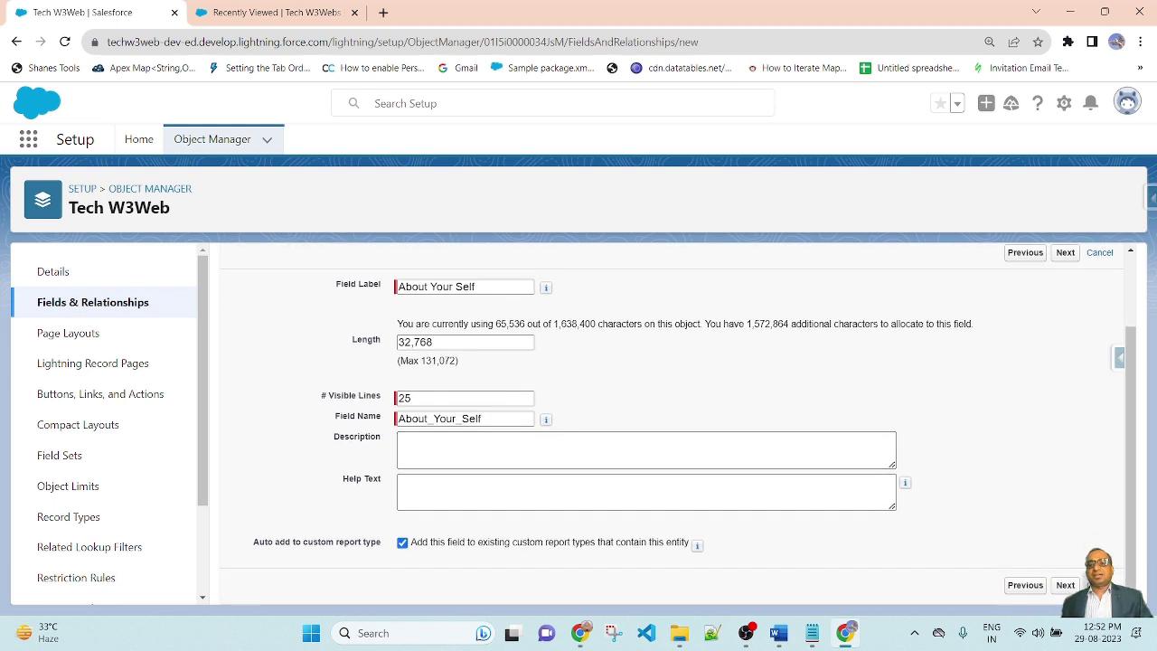
left_click(1071, 586)
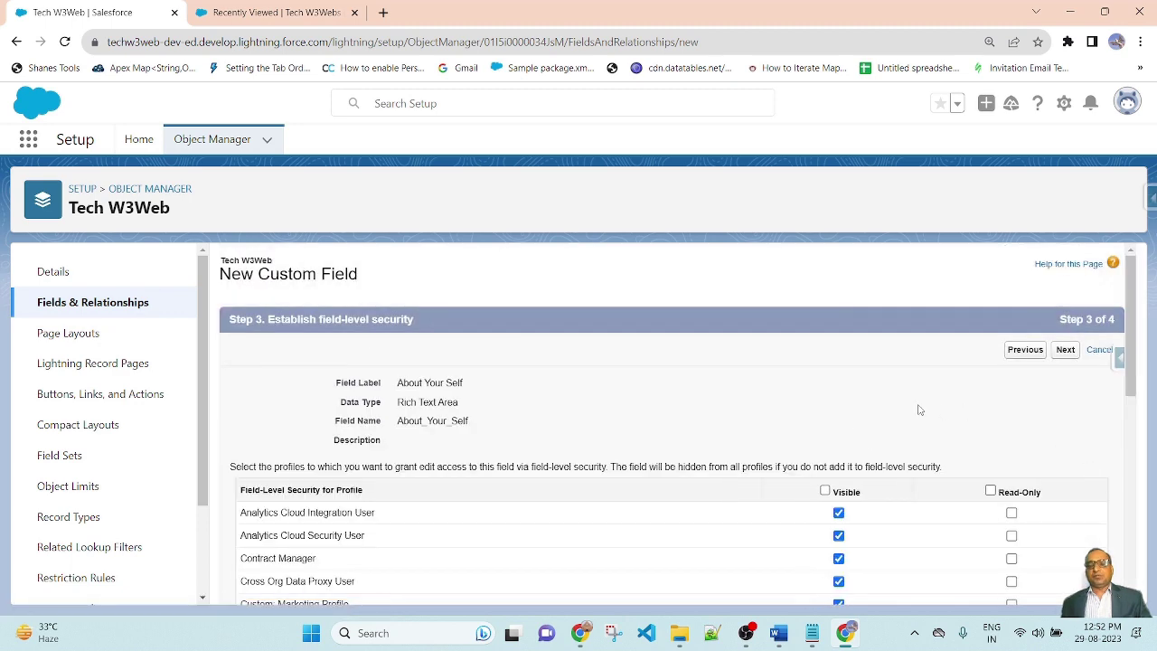
Accept the About Your Self field's profile visibility and Tech W3Web Layout settings, save it, and check the object's field list
scroll(919, 409, "down", 2)
scroll(961, 393, "down", 4)
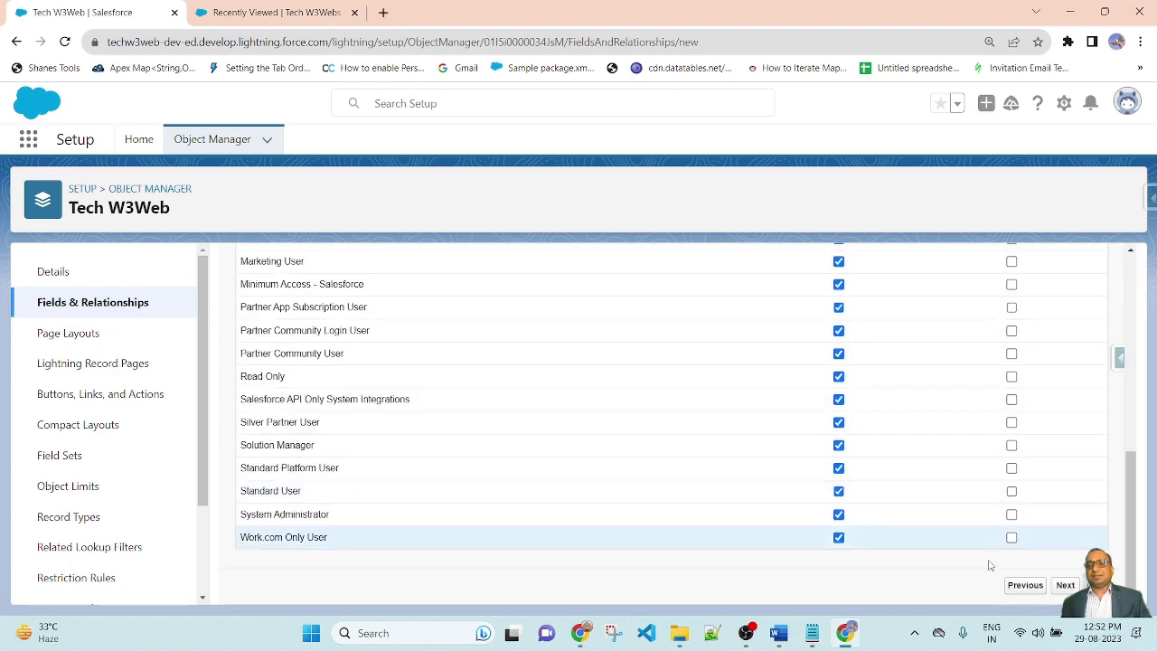
left_click(1065, 585)
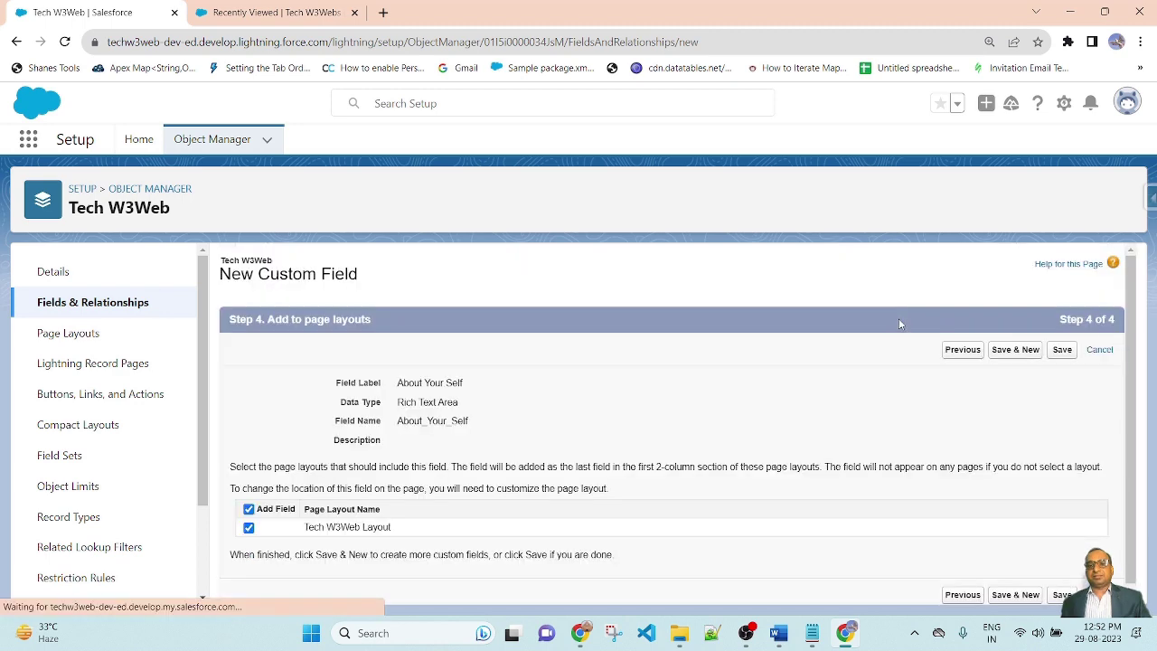
scroll(679, 399, "down", 1)
left_click(1062, 587)
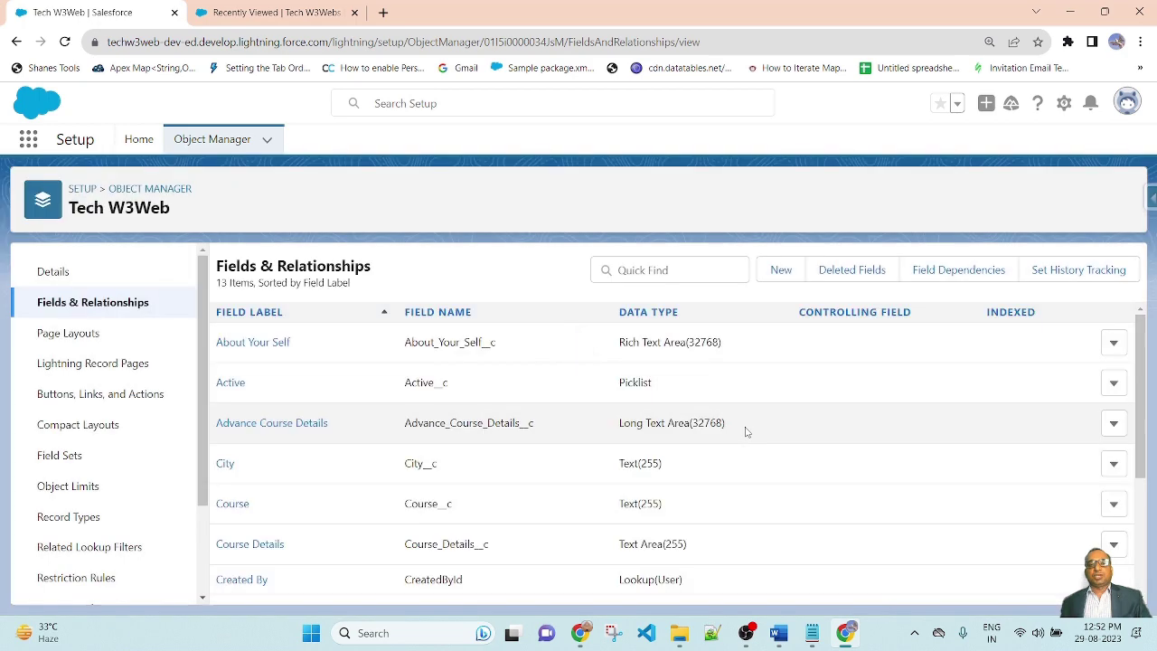
scroll(713, 431, "down", 3)
scroll(794, 358, "up", 3)
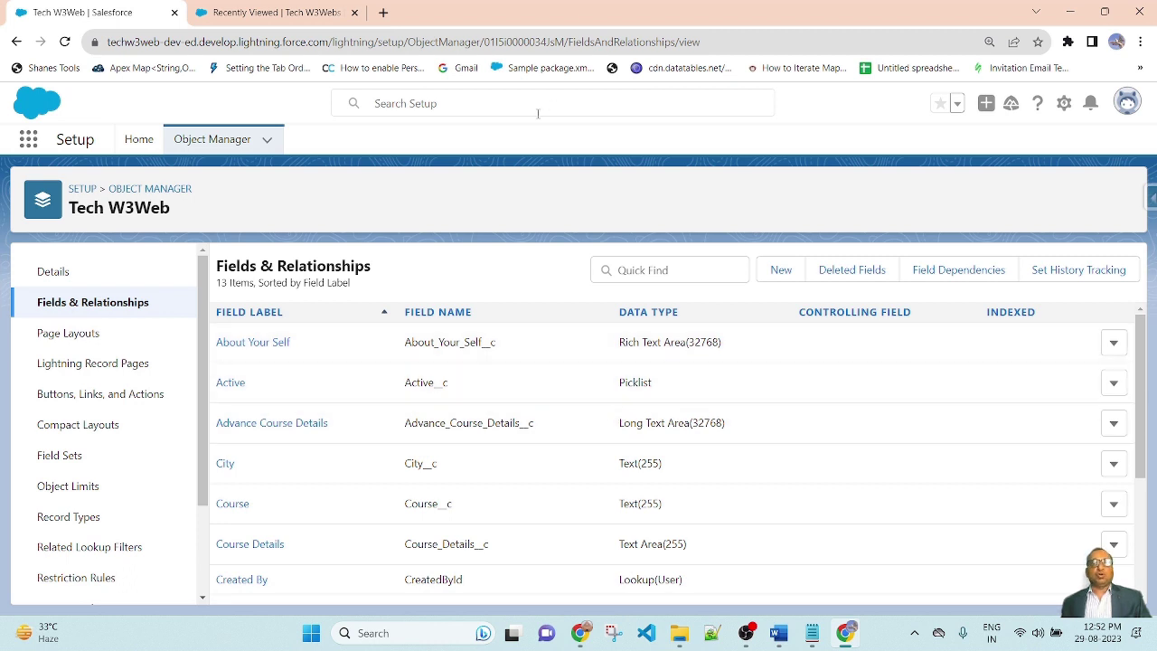
Switch to the Tech W3Webs list in the other browser tab, reload it, and start a new record
left_click(244, 10)
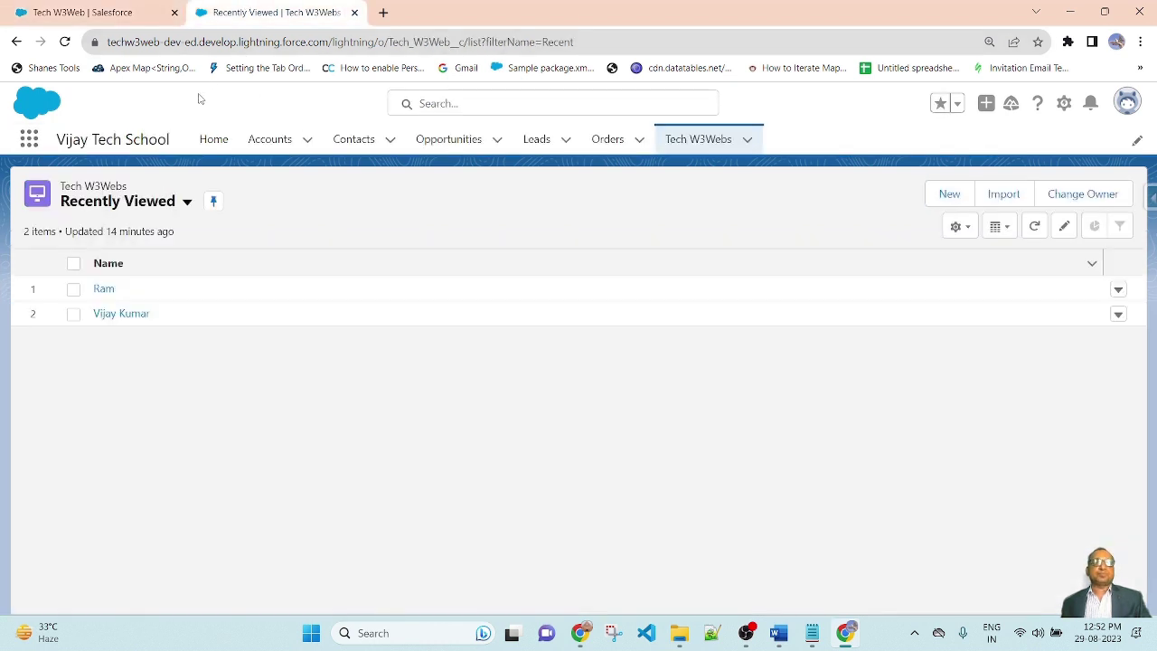
left_click(158, 47)
key("Return")
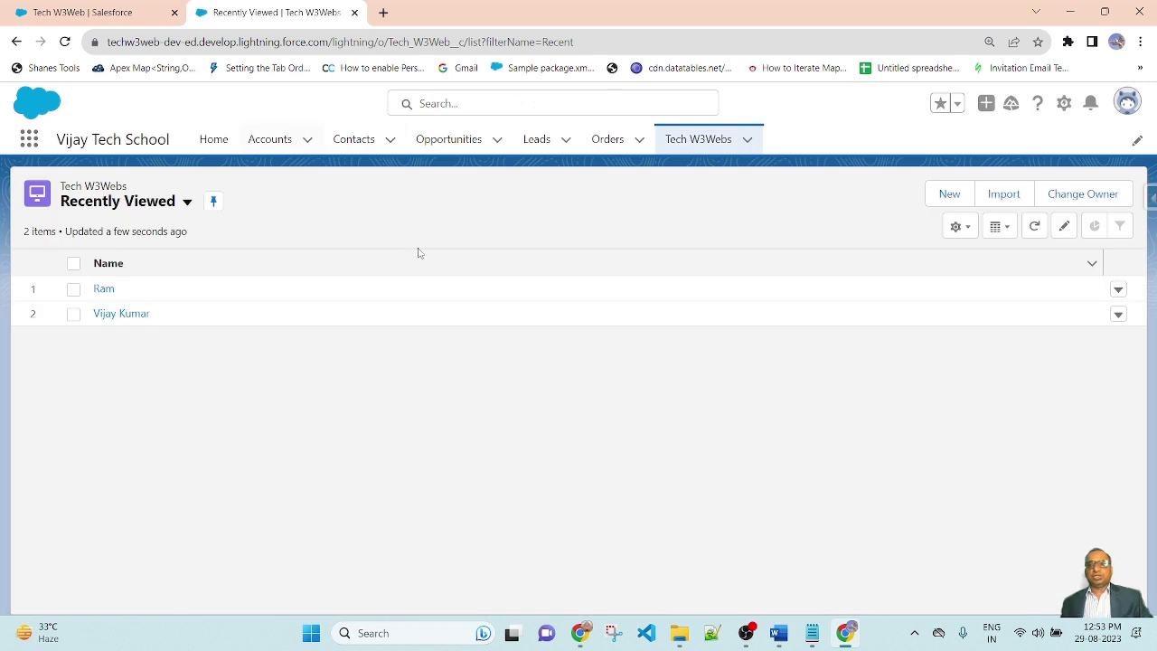
key("ctrl+minus")
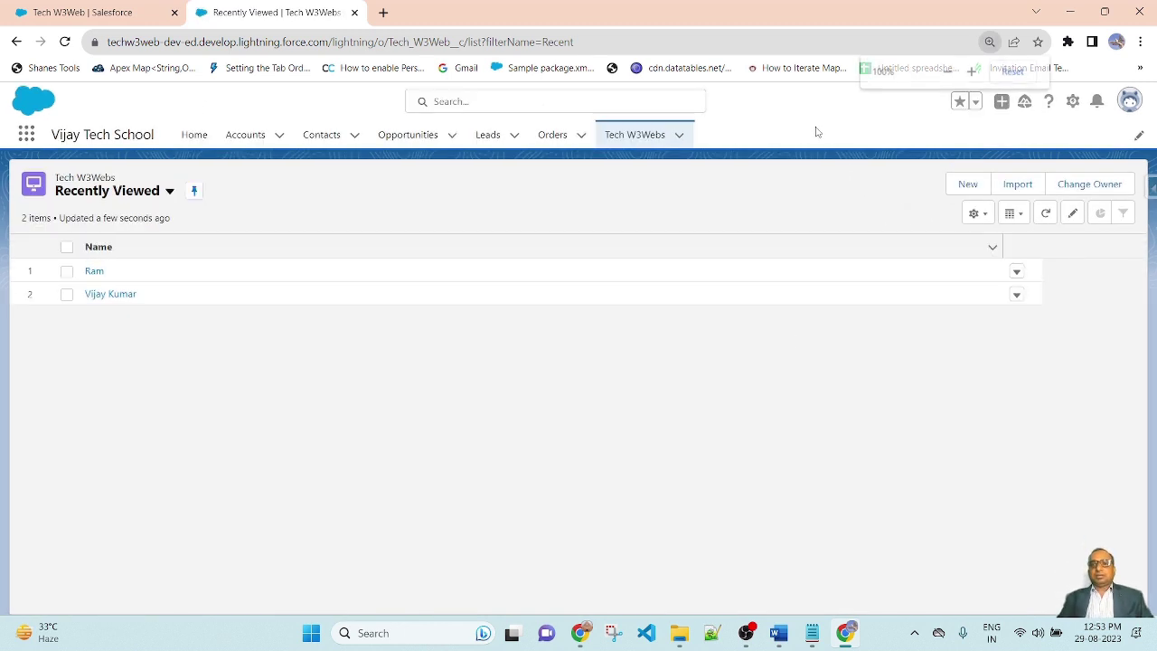
left_click(968, 184)
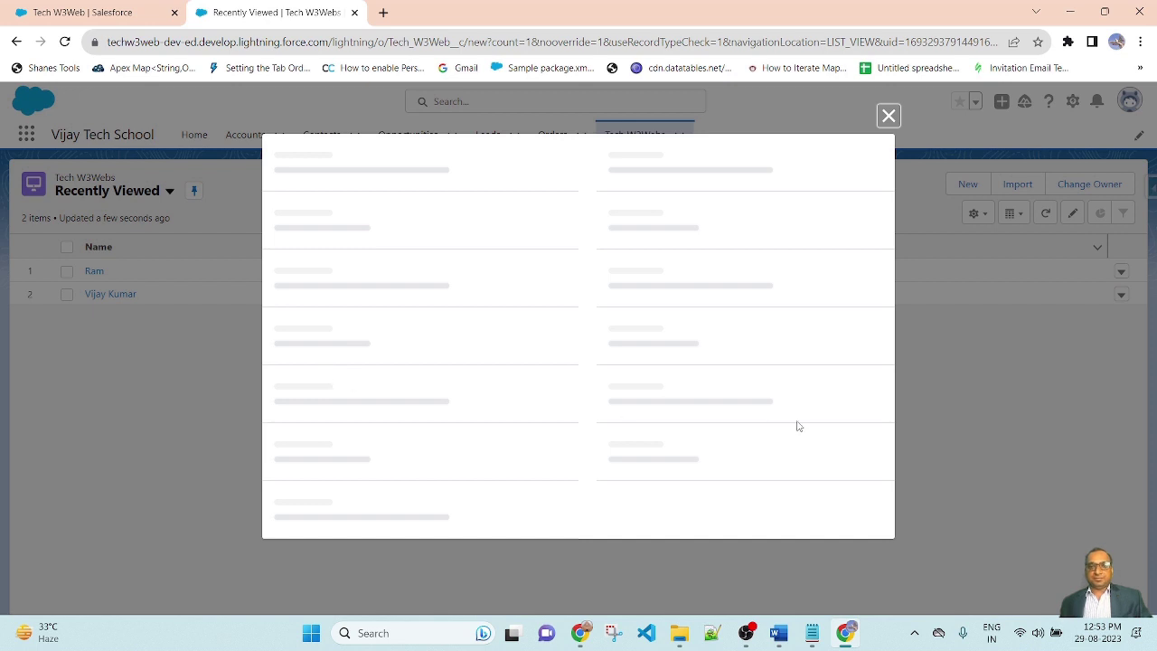
Look through the new record form and examine the Course, Course Details, Advance Course Details and About Your Self input boxes
scroll(755, 406, "down", 2)
scroll(755, 405, "down", 5)
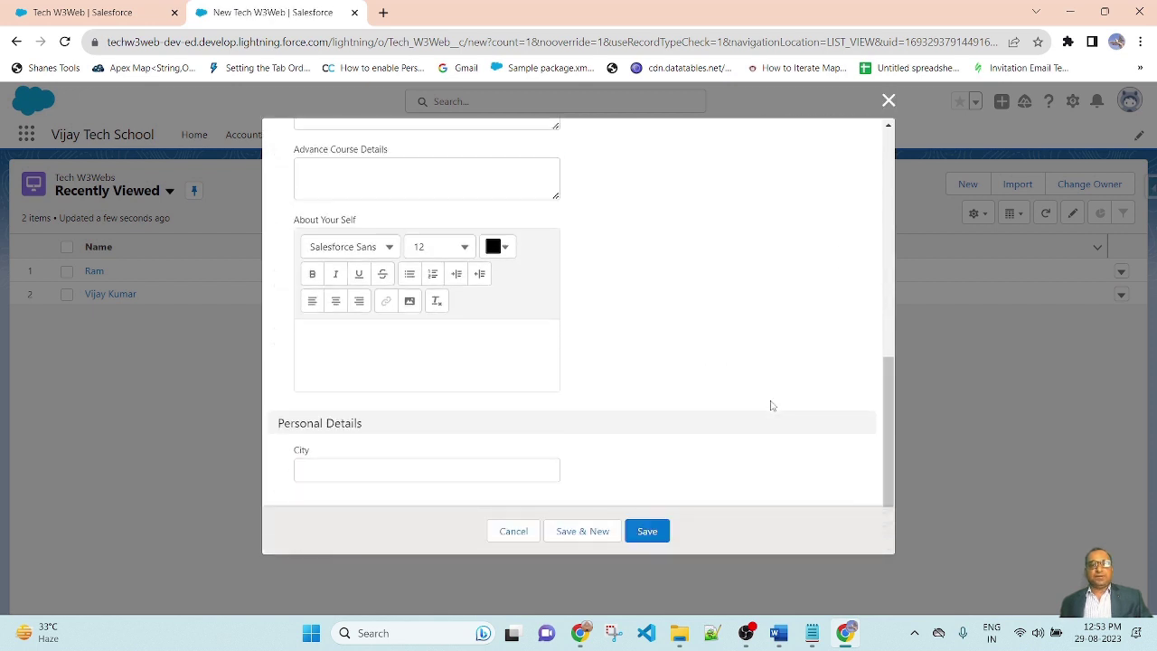
scroll(769, 403, "up", 4)
scroll(607, 331, "up", 4)
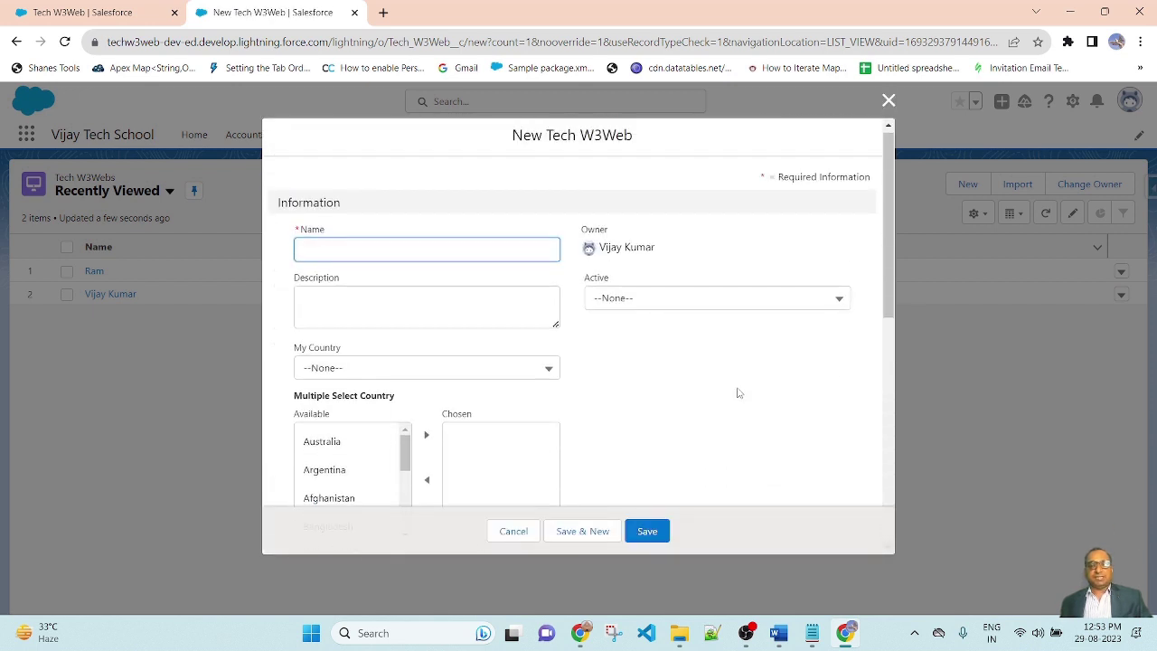
scroll(719, 371, "down", 2)
scroll(718, 370, "down", 2)
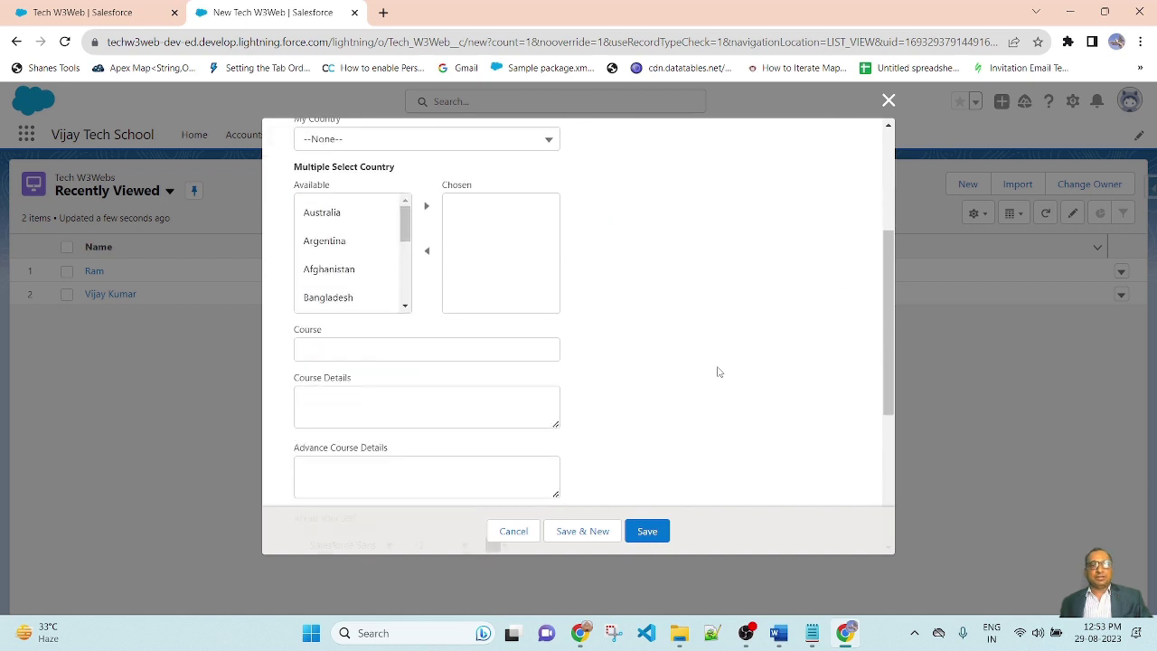
left_click(351, 280)
left_click(623, 284)
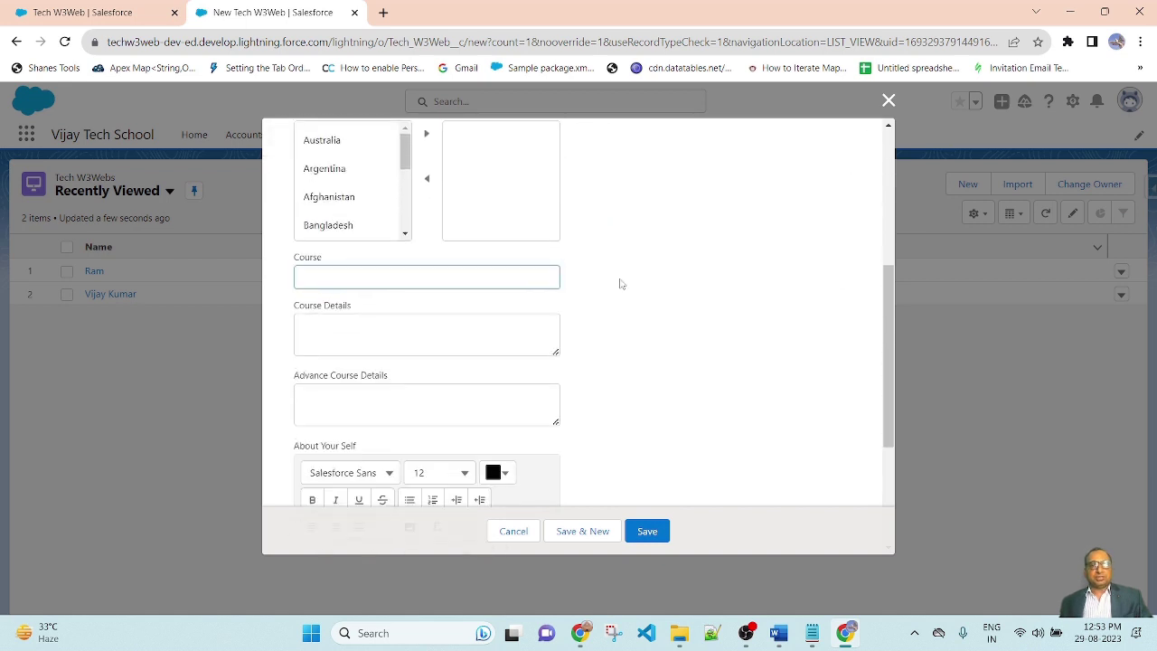
left_click(363, 333)
left_click(656, 327)
scroll(671, 328, "down", 3)
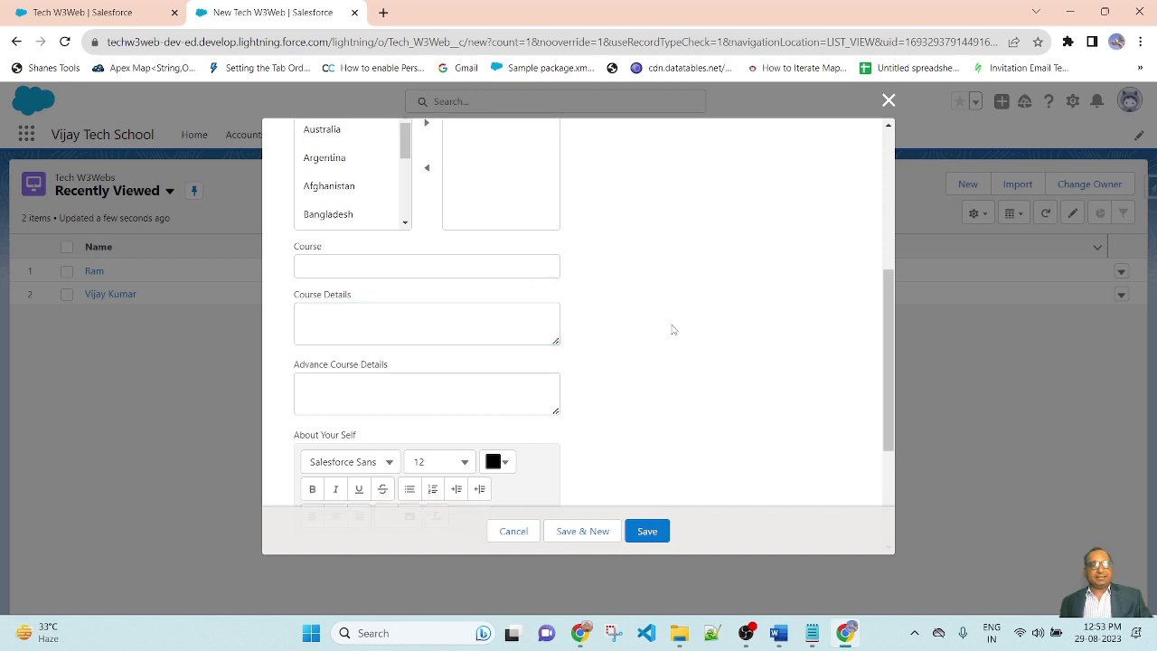
left_click(342, 257)
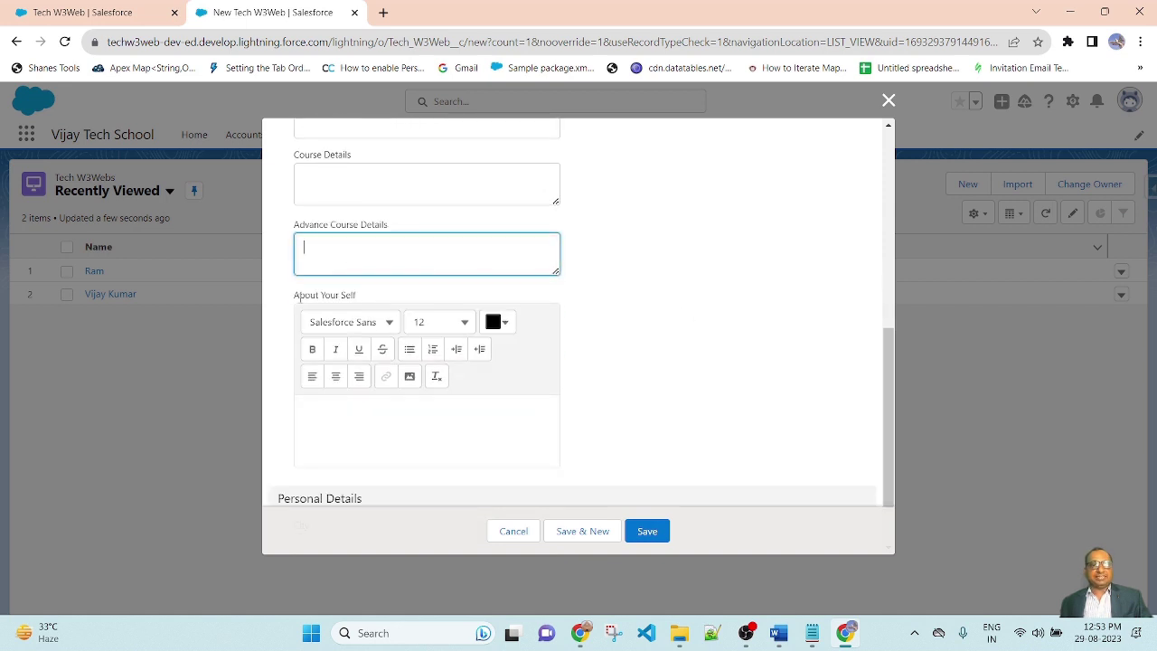
left_click(348, 296)
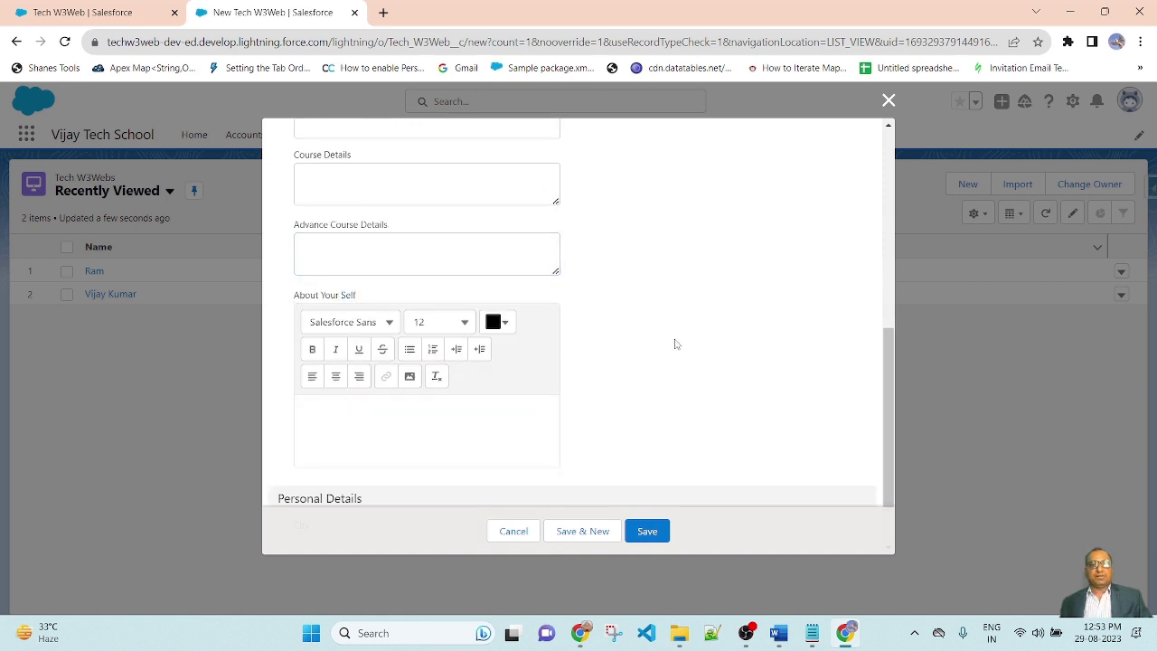
left_click(457, 433)
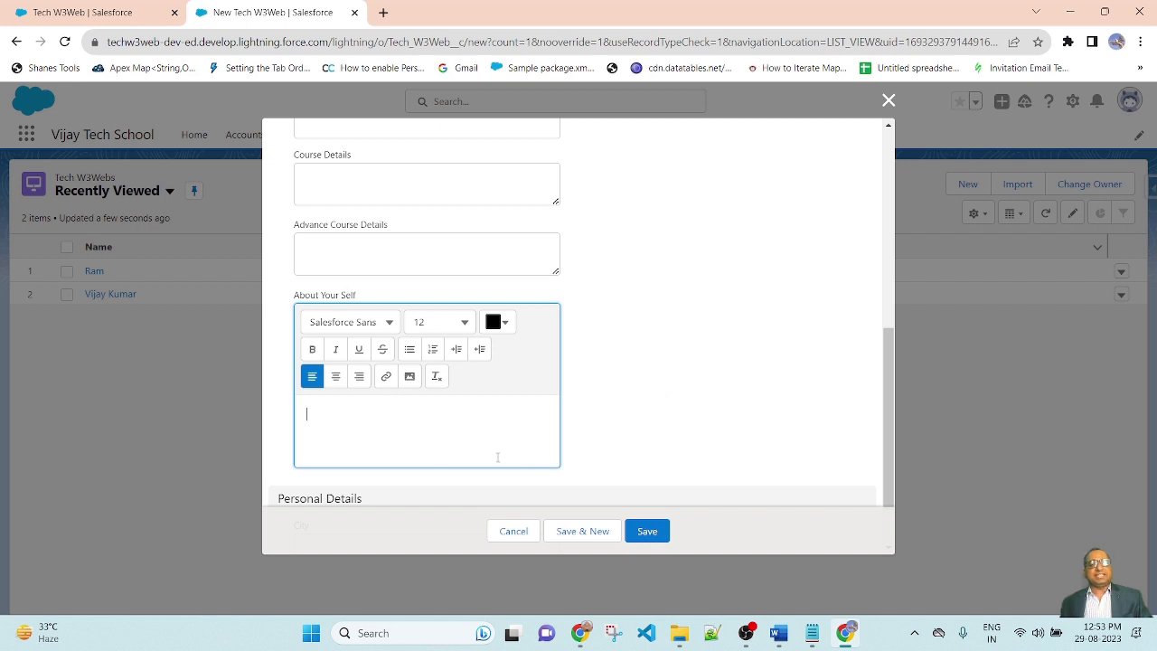
Compare the single-line Course box with the Course Details and Advance Course Details text areas and the About Your Self rich text editor
scroll(699, 395, "up", 3)
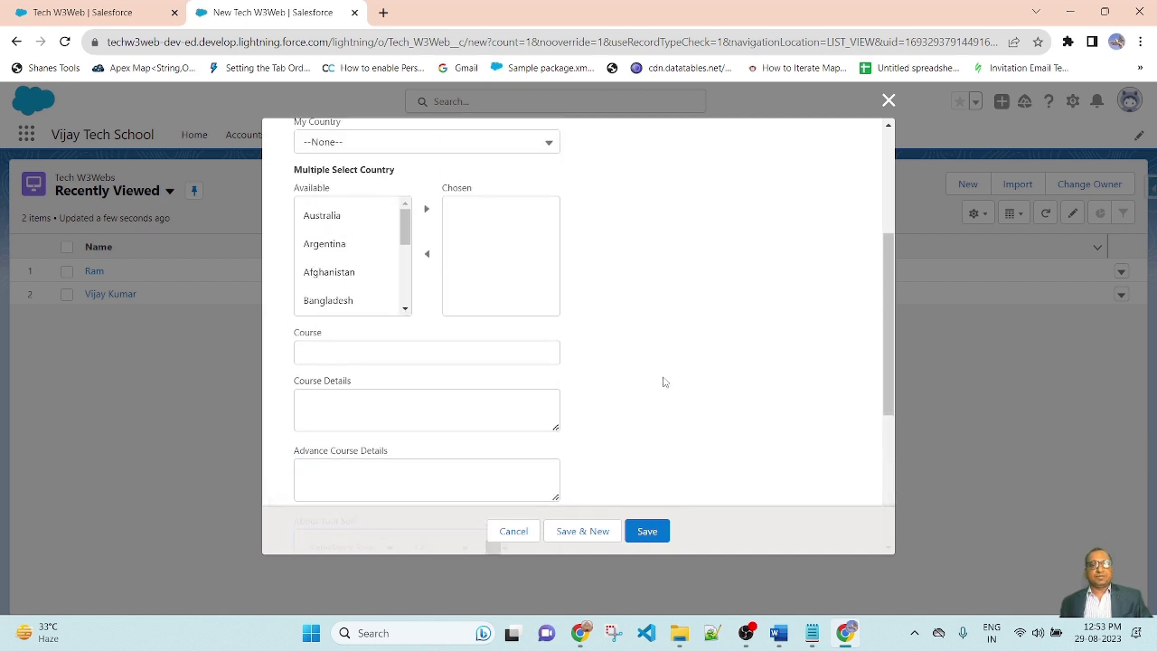
left_click(295, 341)
left_click_drag(295, 341, 541, 356)
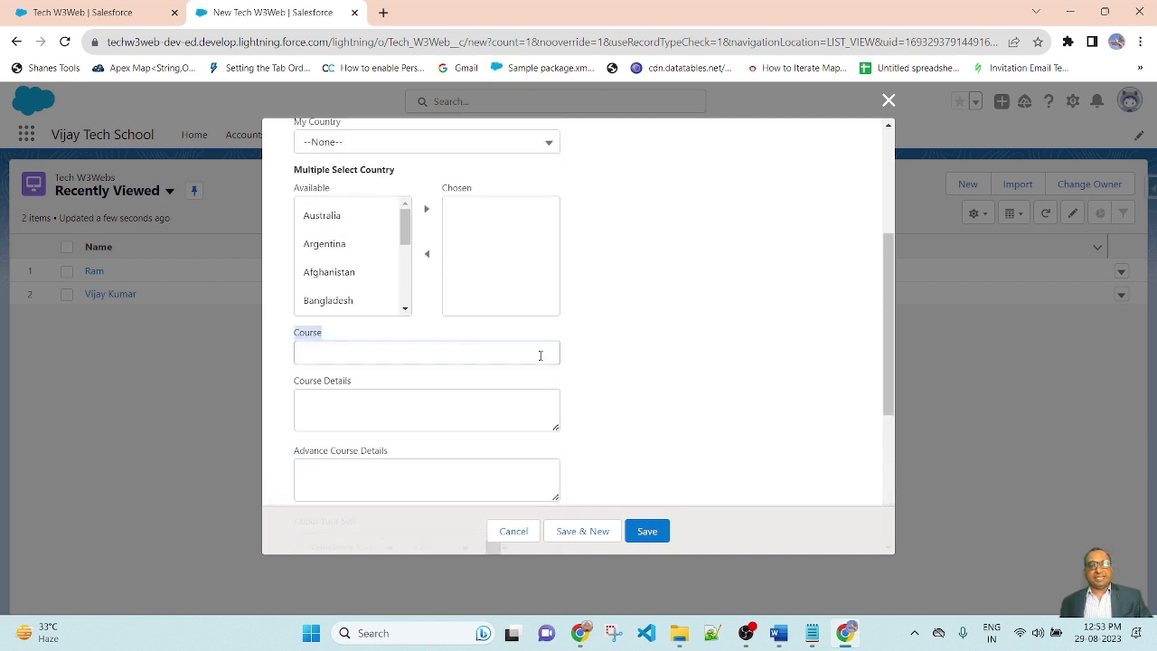
scroll(338, 381, "down", 1)
left_click(344, 333)
left_click(705, 335)
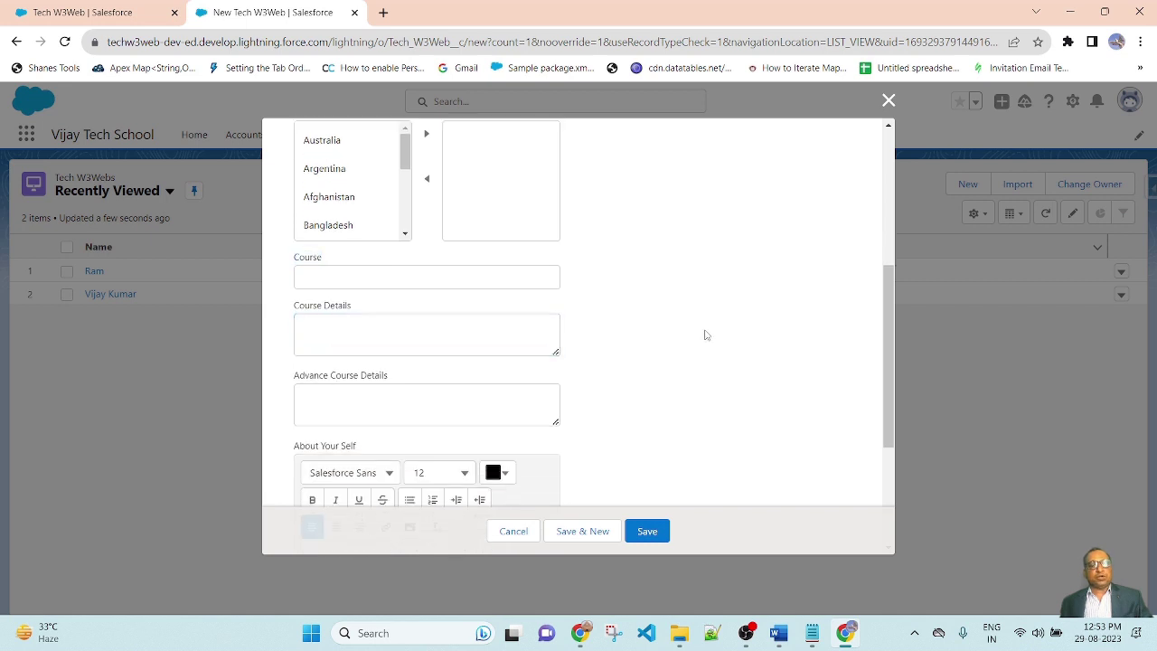
left_click(358, 405)
left_click(713, 418)
scroll(713, 418, "down", 2)
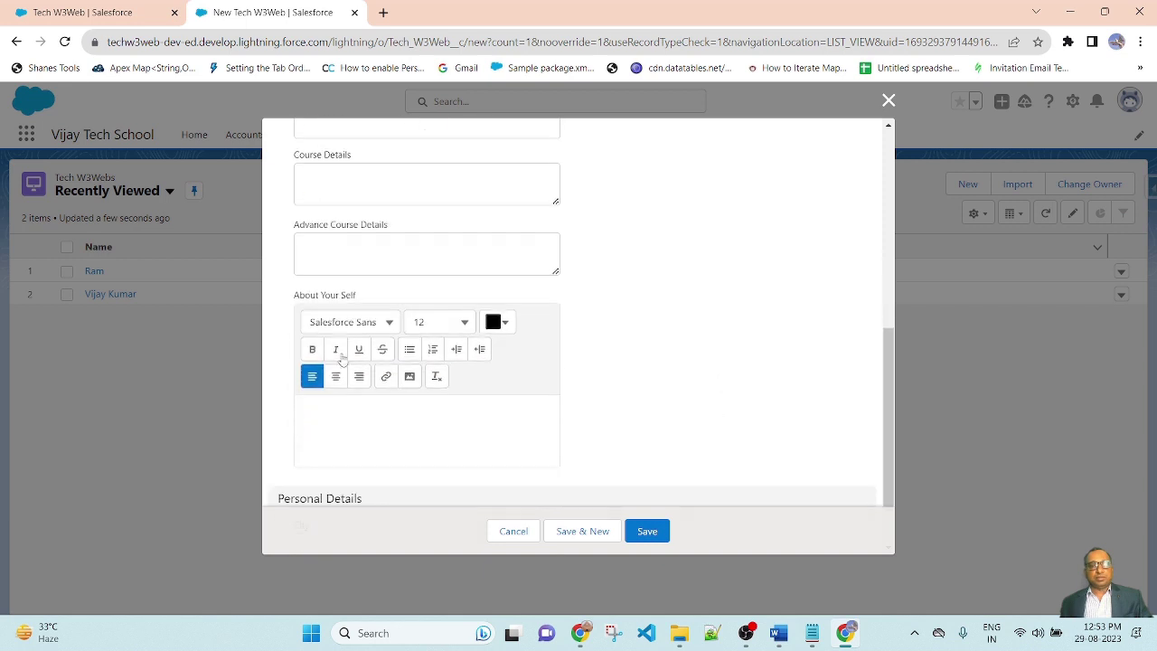
left_click(371, 427)
Enter the student's first name in the new record's required Name field
scroll(674, 389, "up", 5)
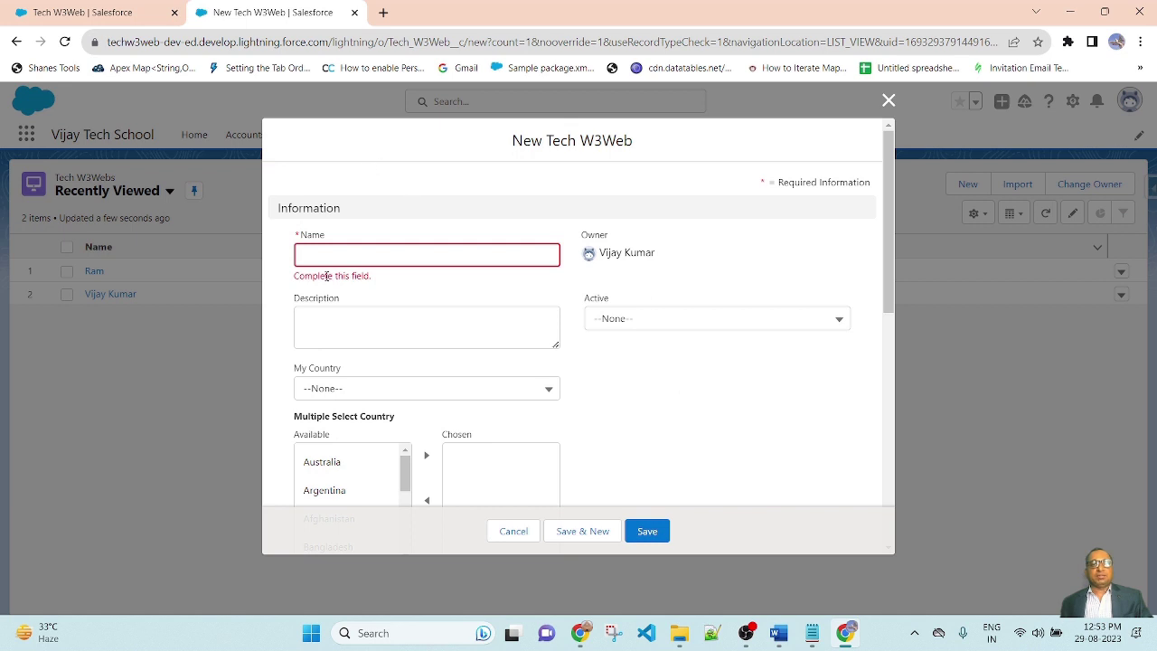
left_click(311, 255)
type("S")
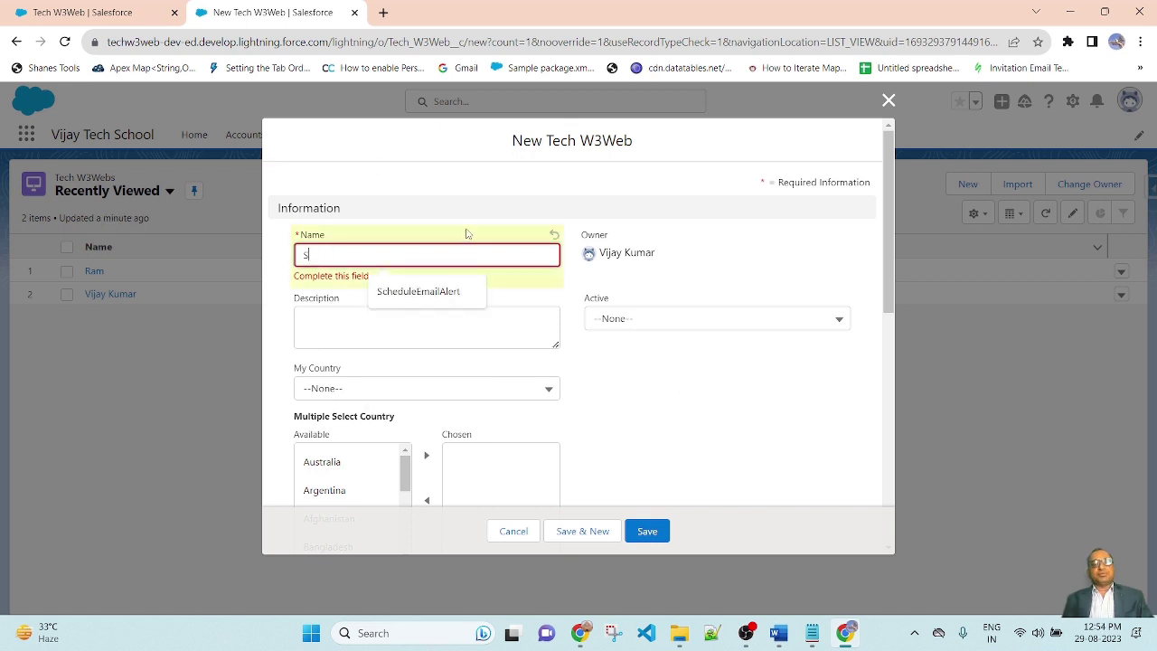
type("uresh")
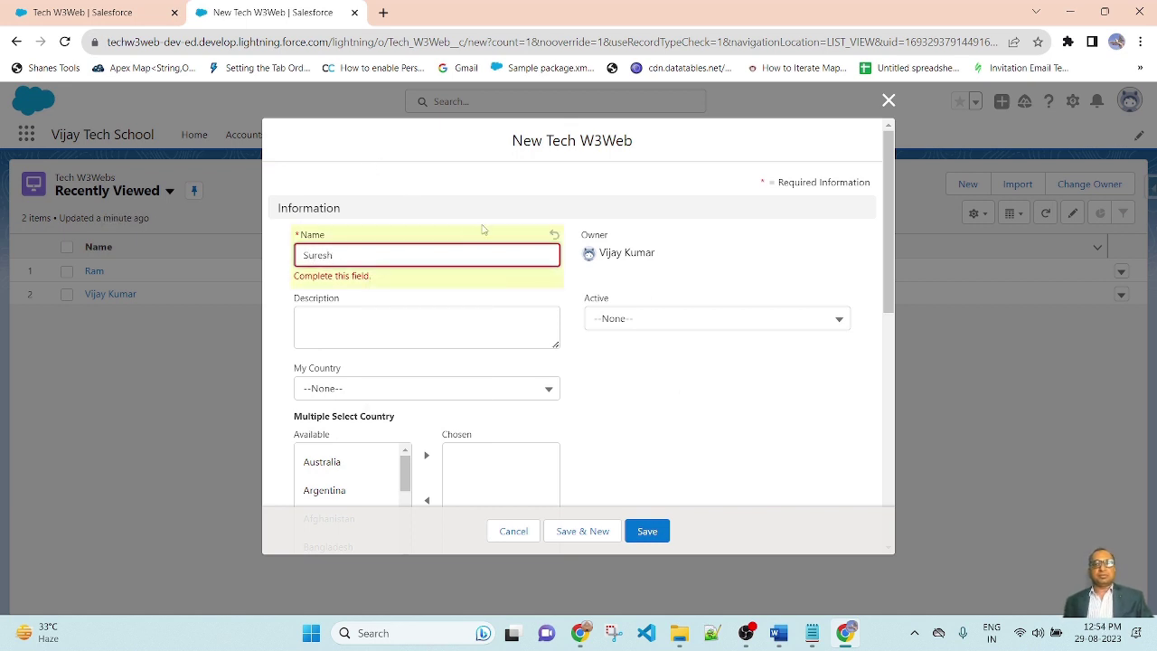
left_click(688, 270)
Fill in the Description with the student's first name followed by "is a PHP student"
left_click(370, 320)
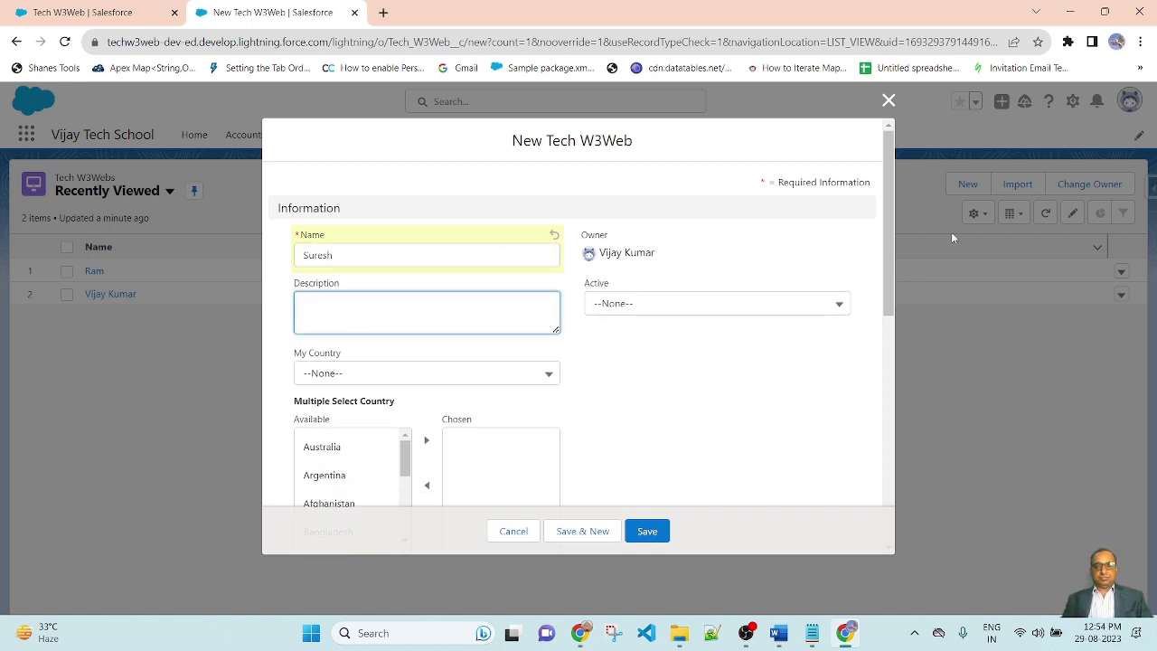
type("Suresh is")
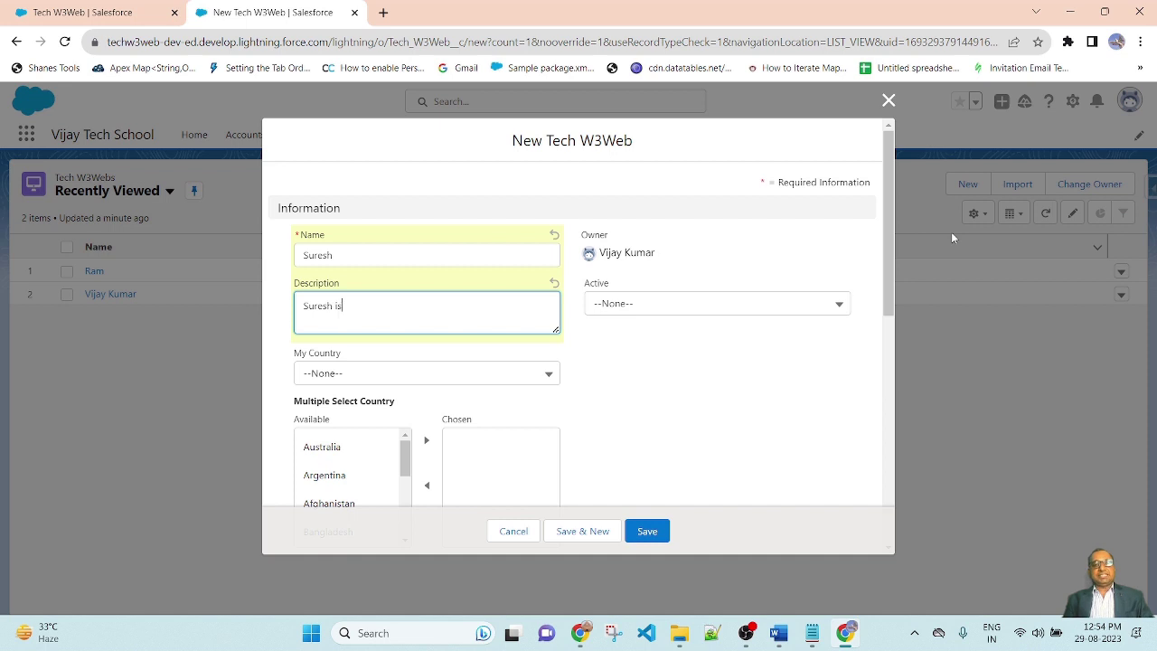
type(" a php ")
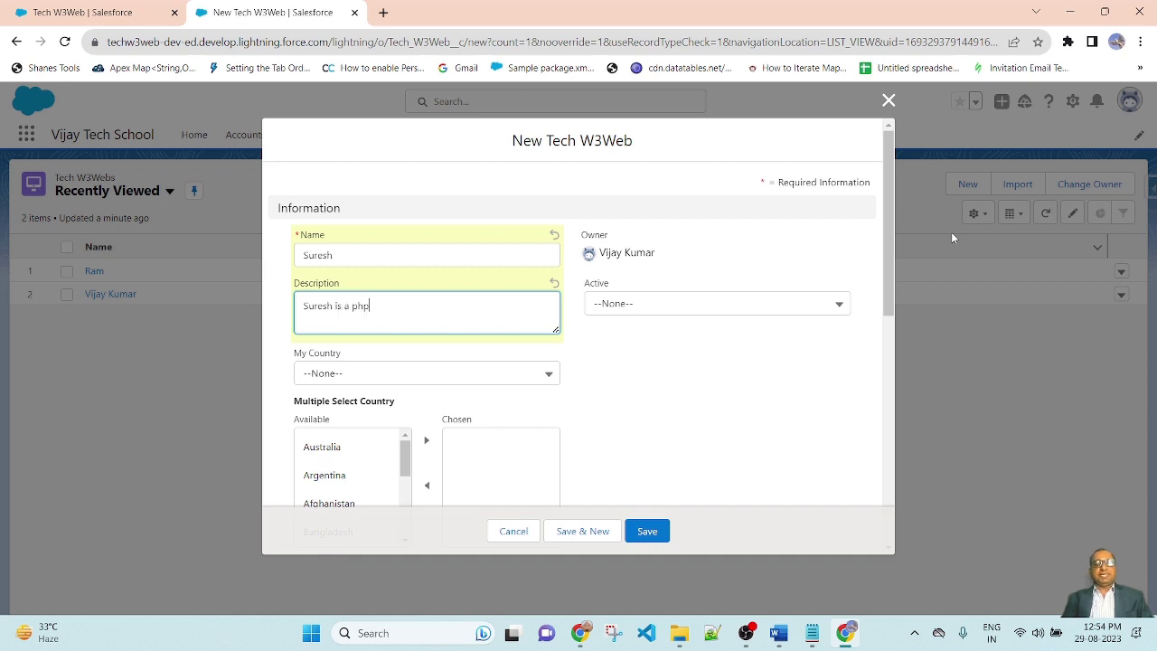
type("students")
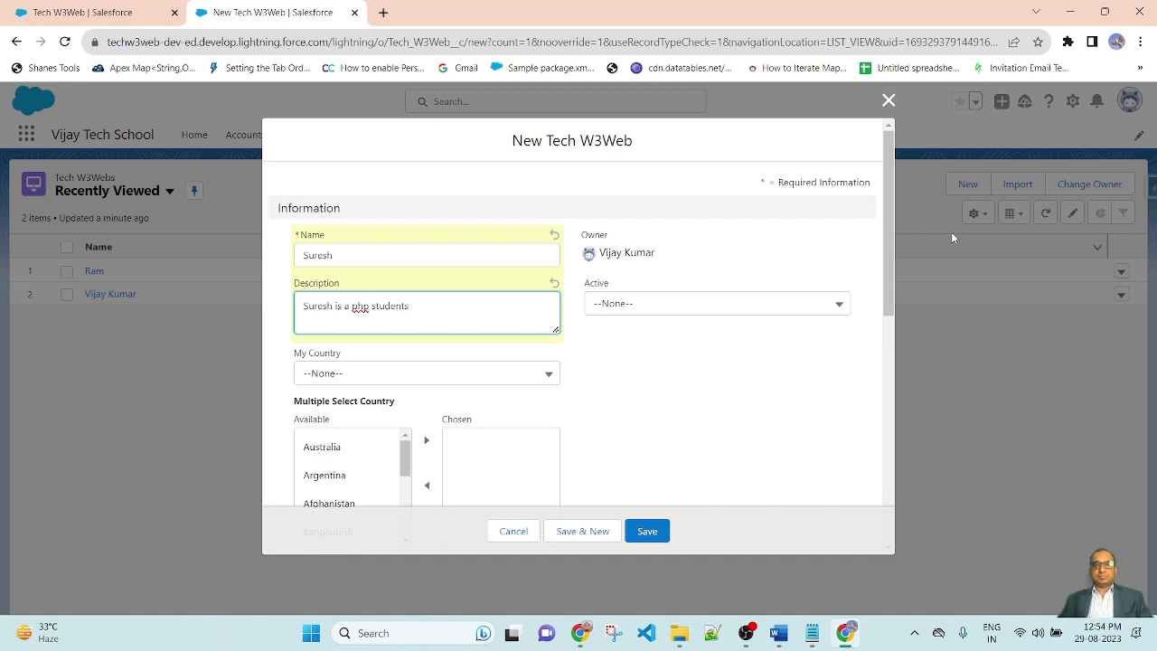
key("BackSpace")
left_click(713, 424)
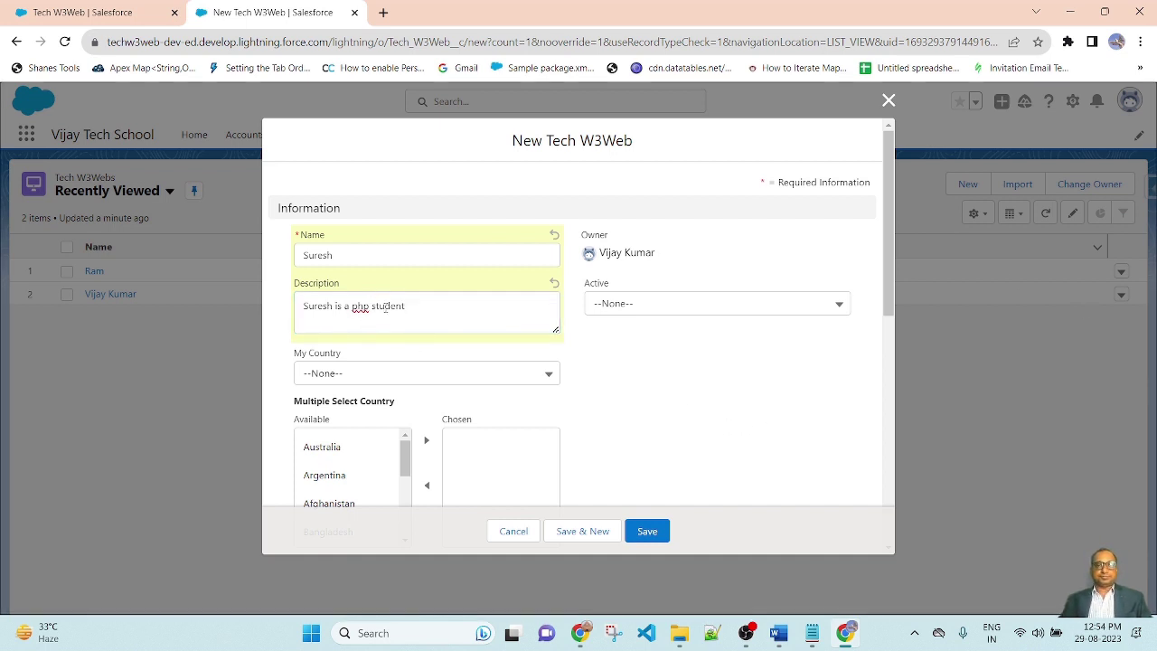
double_click(361, 307)
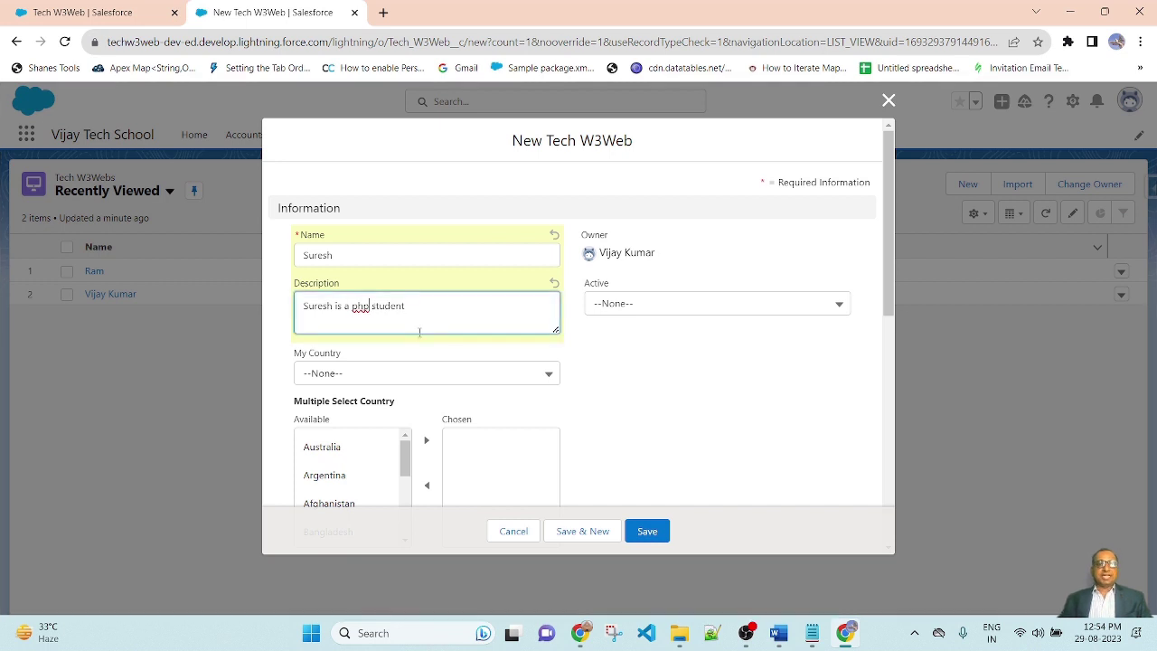
type("PHP")
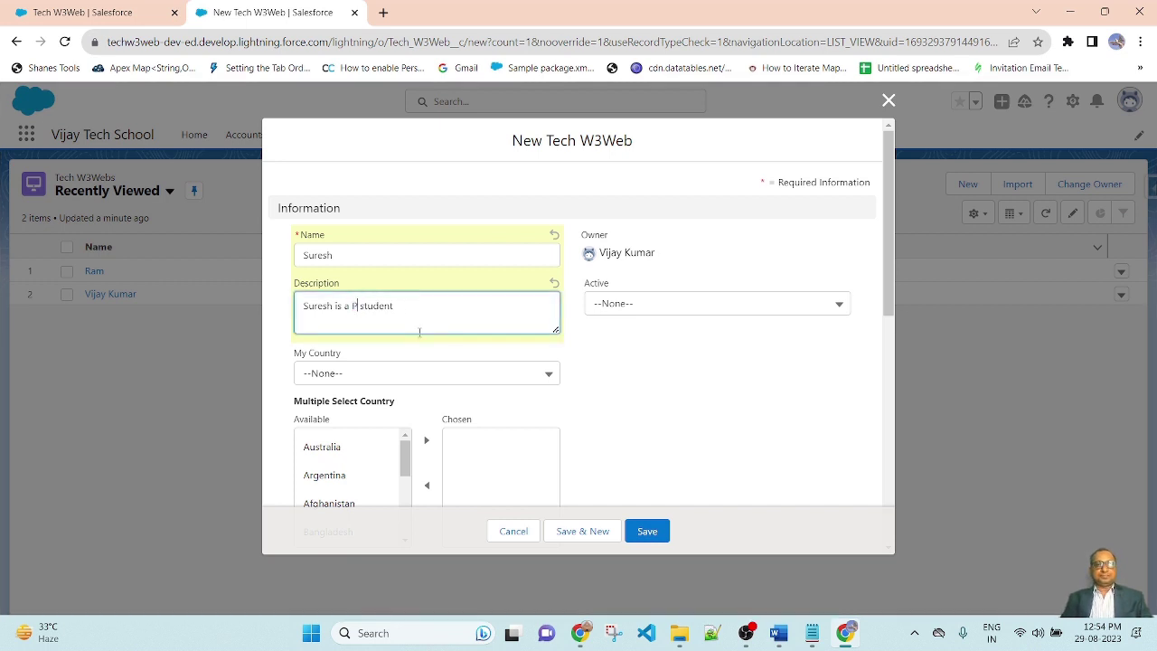
left_click(803, 418)
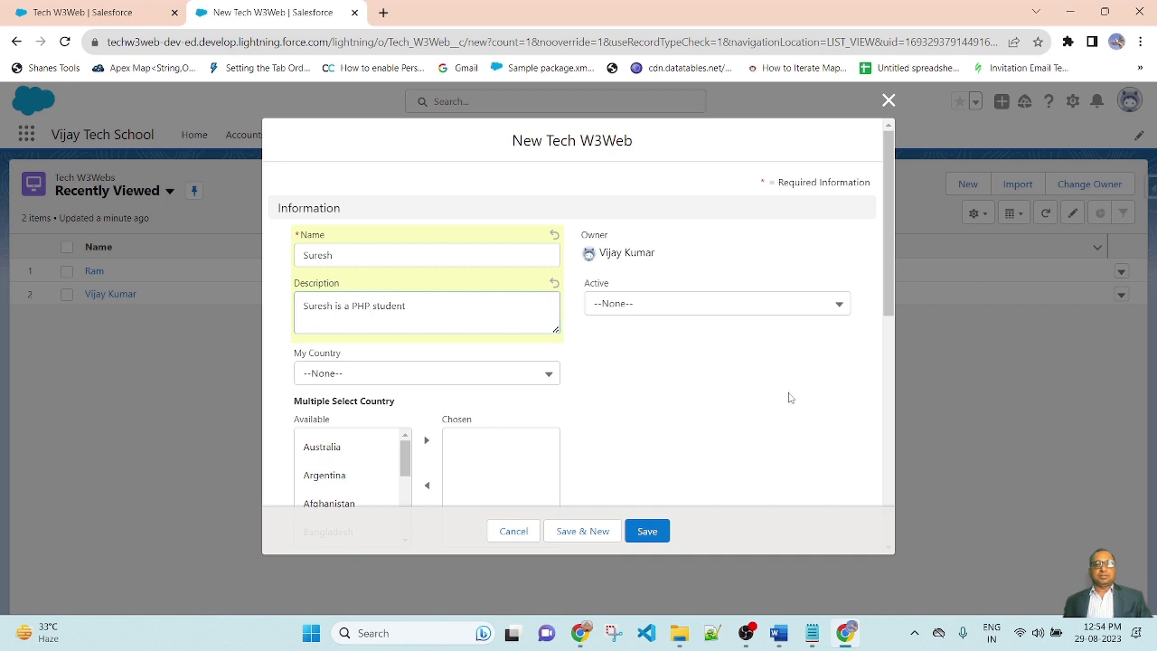
Set My Country to India and add India to the chosen values of Multiple Select Country
left_click(440, 374)
key("i")
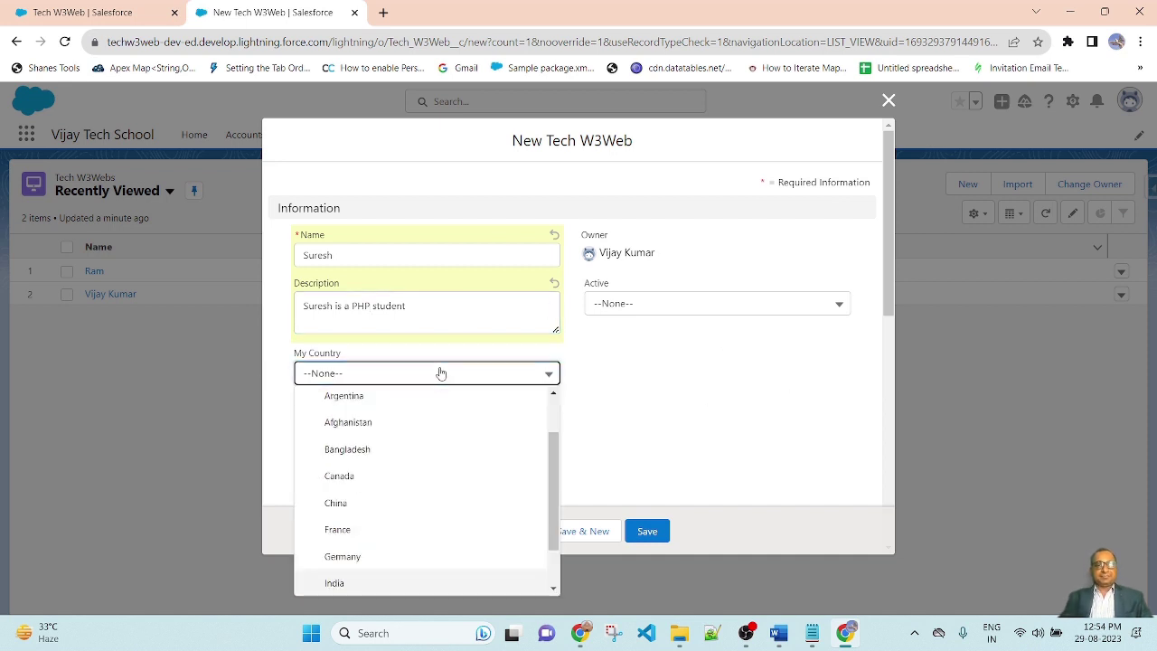
left_click(424, 583)
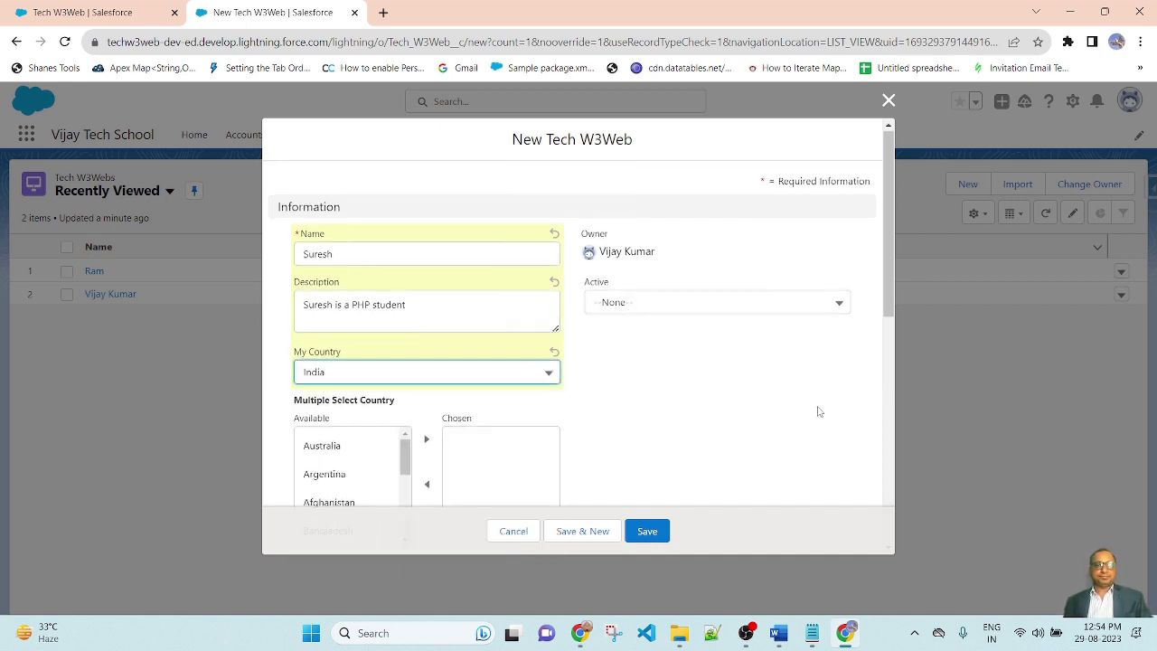
scroll(745, 386, "down", 1)
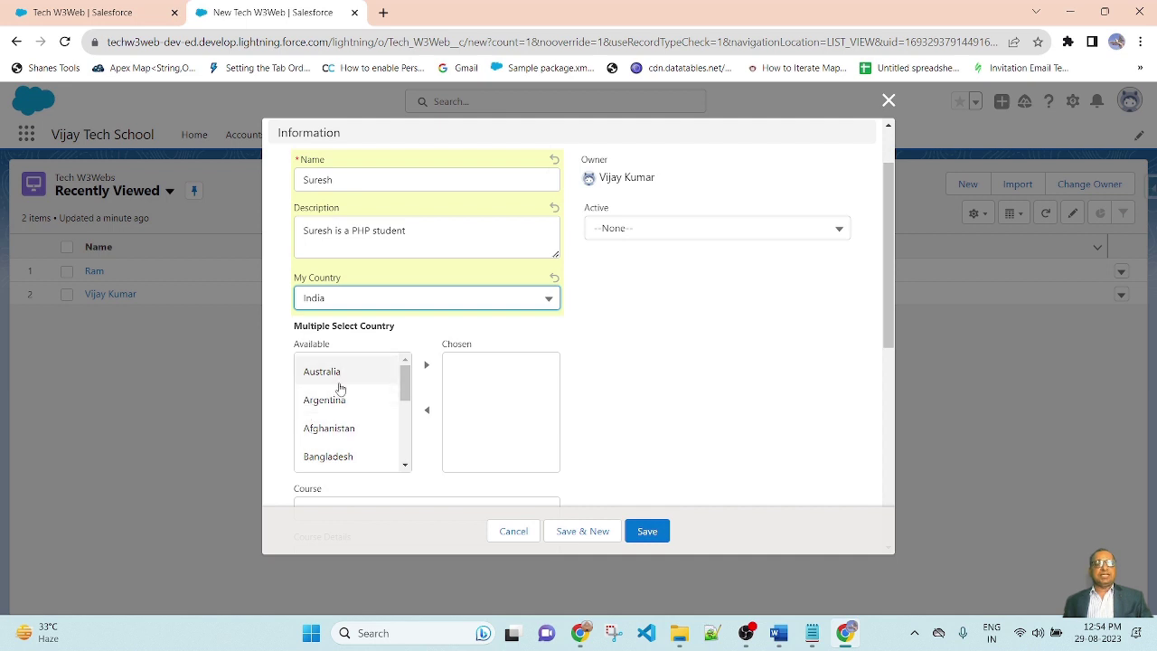
scroll(350, 416, "down", 5)
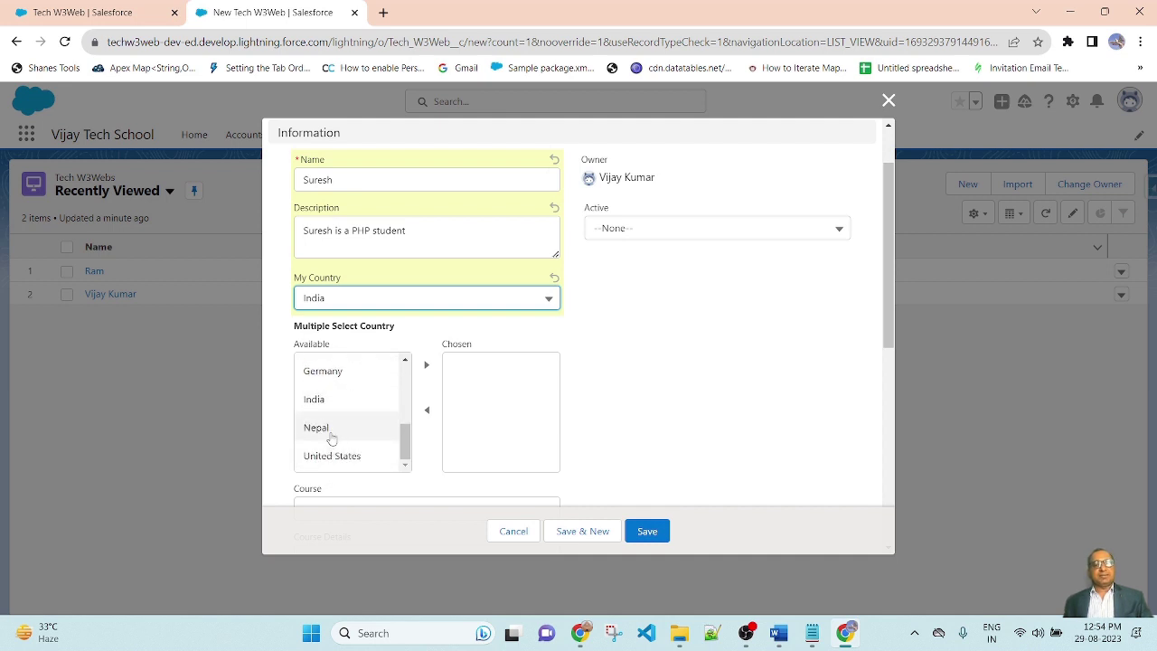
left_click(327, 404)
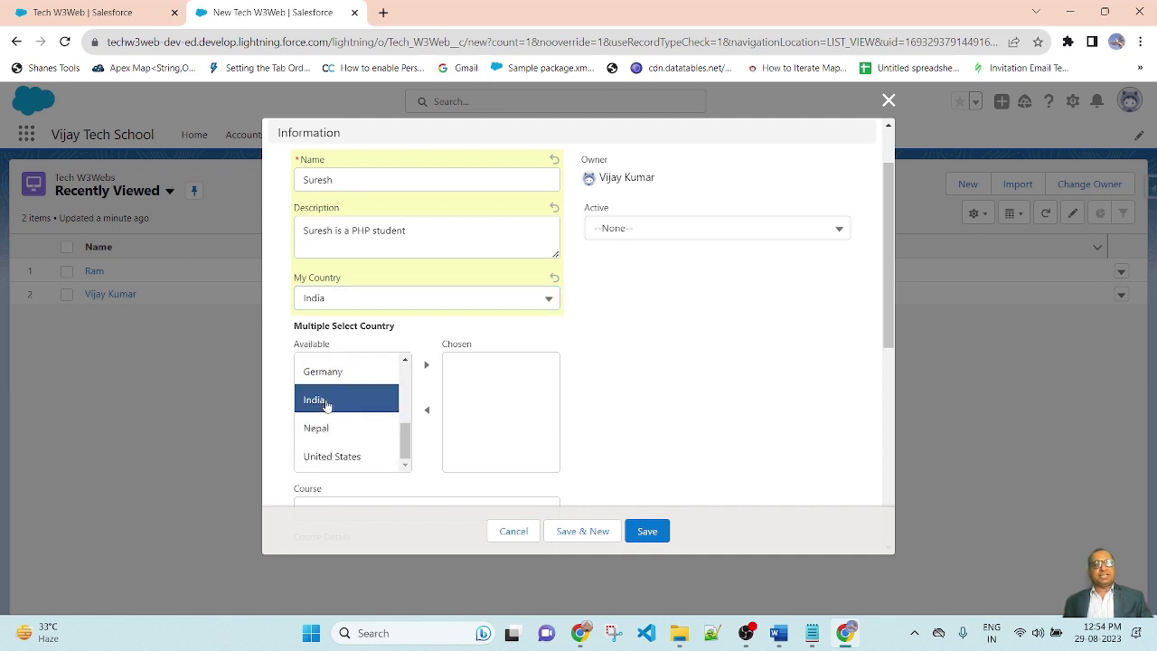
left_click(426, 364)
Enter PHP as the Course and "Website Development" as the Course Details
scroll(719, 419, "down", 1)
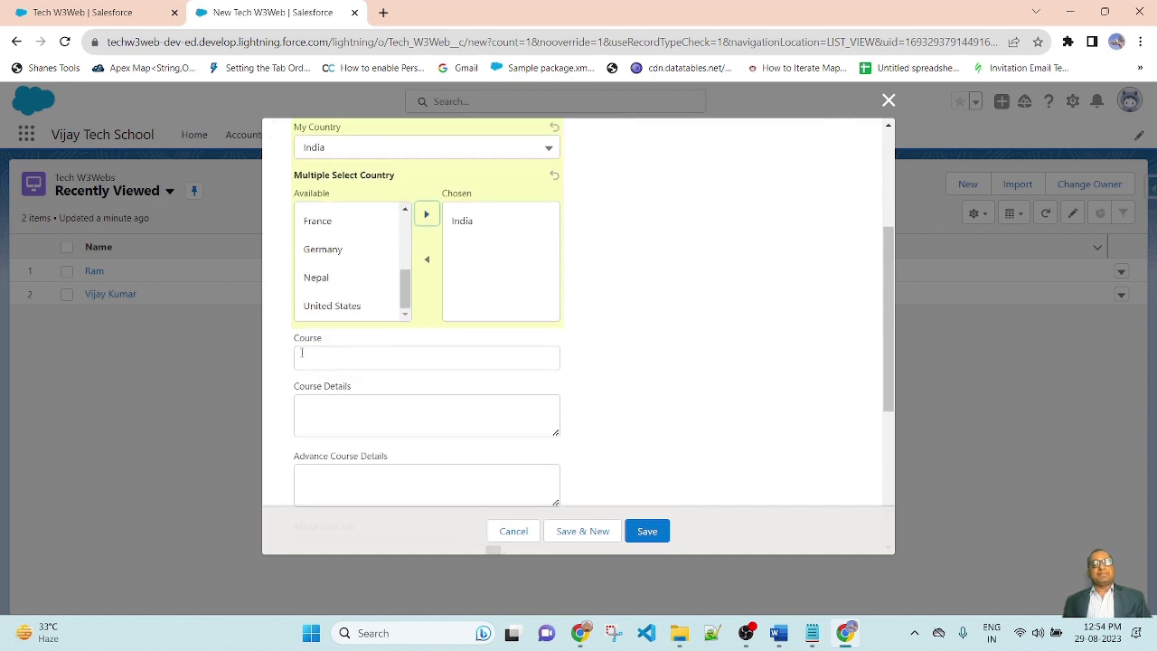
left_click(378, 357)
type("P")
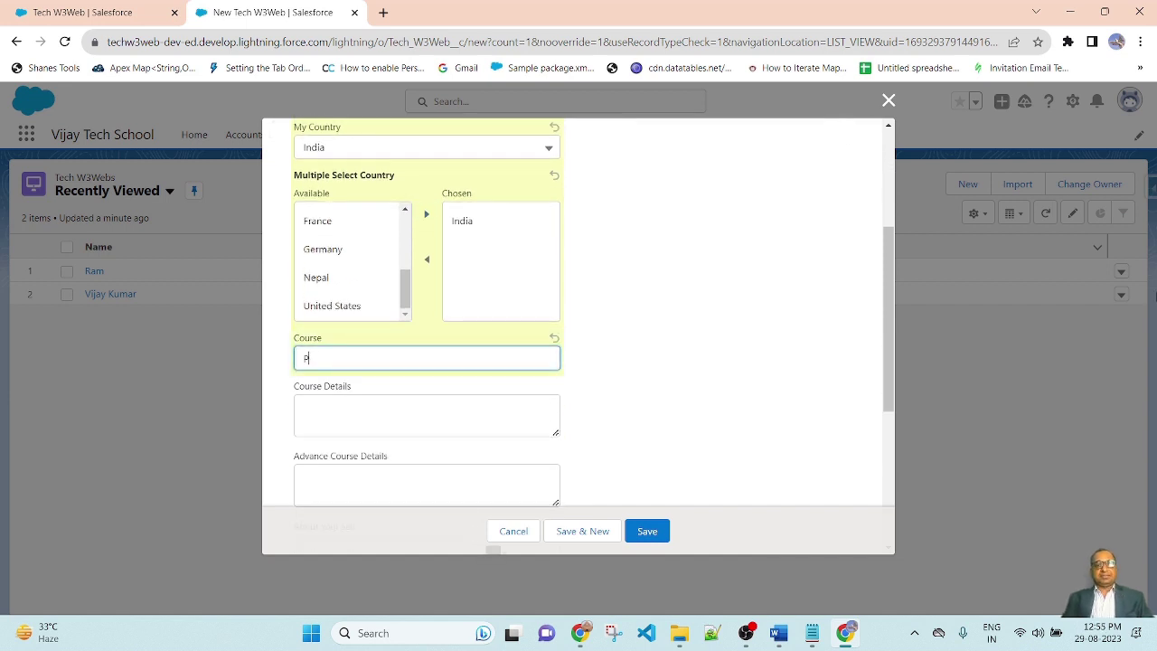
type("HP")
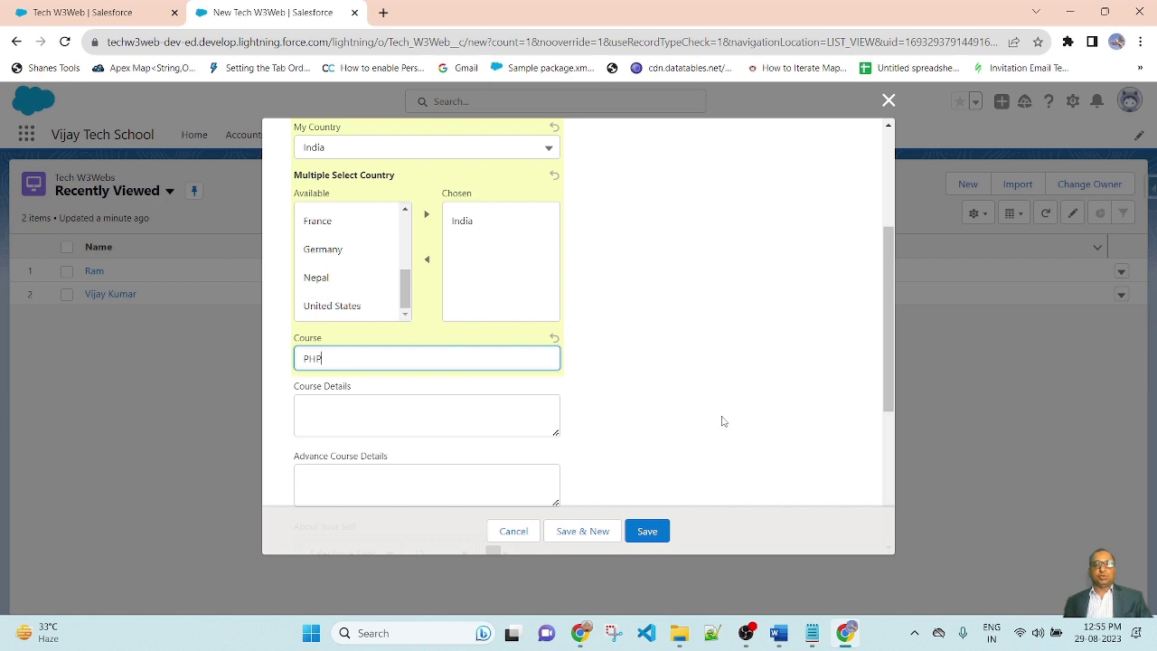
left_click(411, 423)
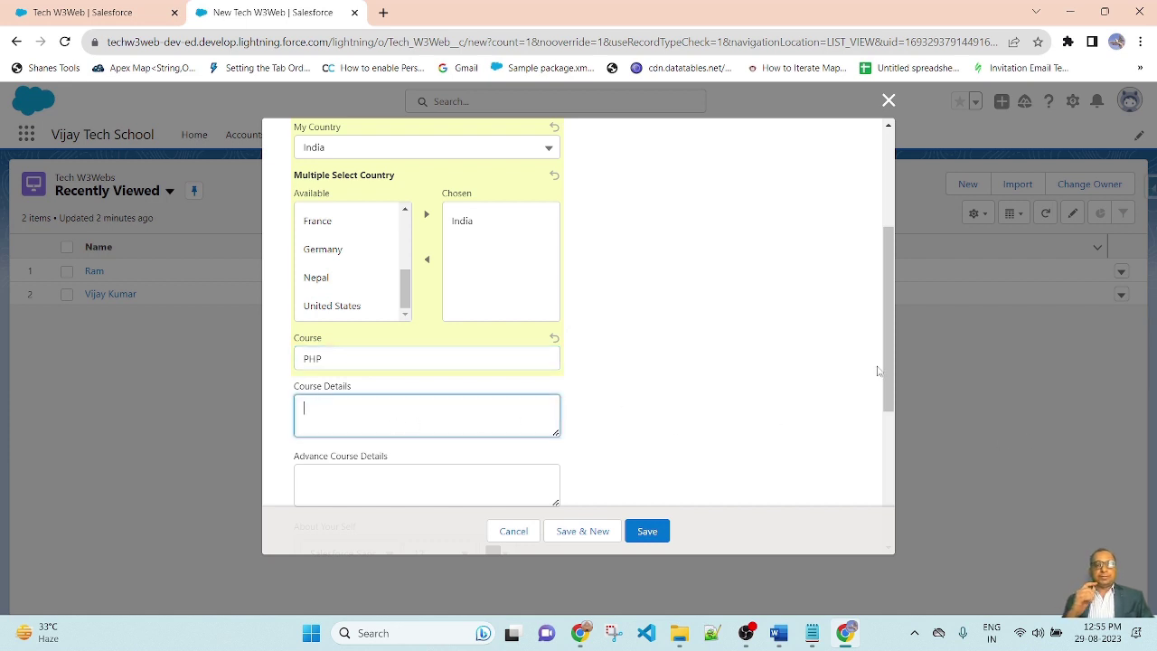
type("Website")
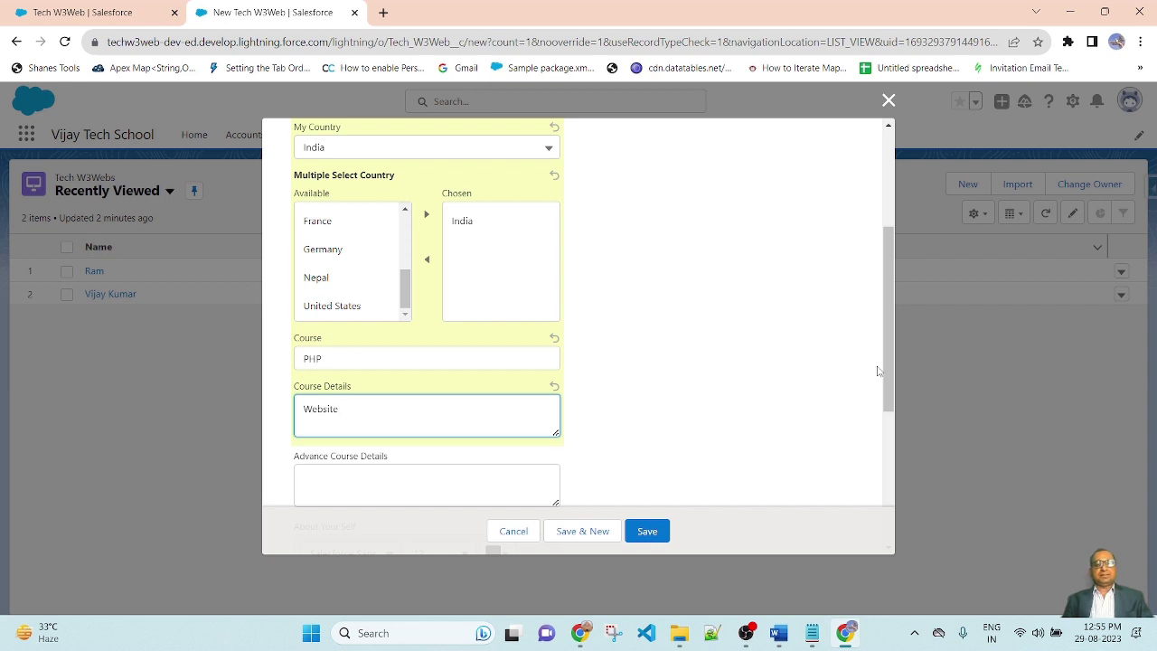
type(" Development")
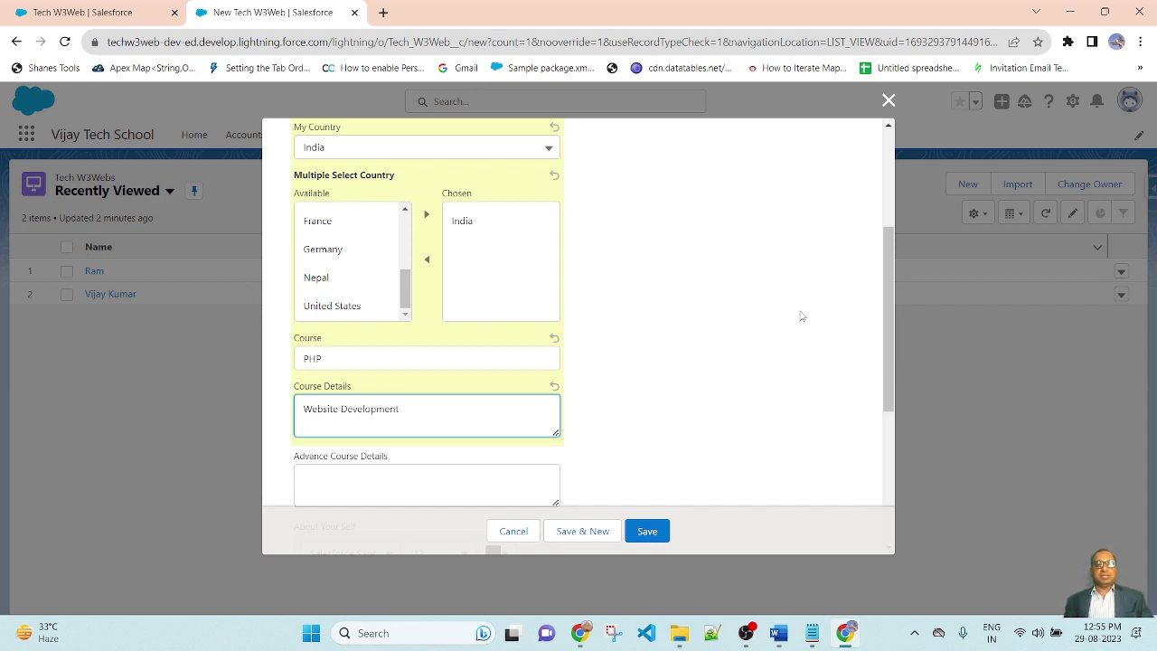
left_click(773, 323)
Fill in Advance Course Details with "Web Application Development and Java Development Development"
scroll(409, 427, "down", 2)
left_click(344, 338)
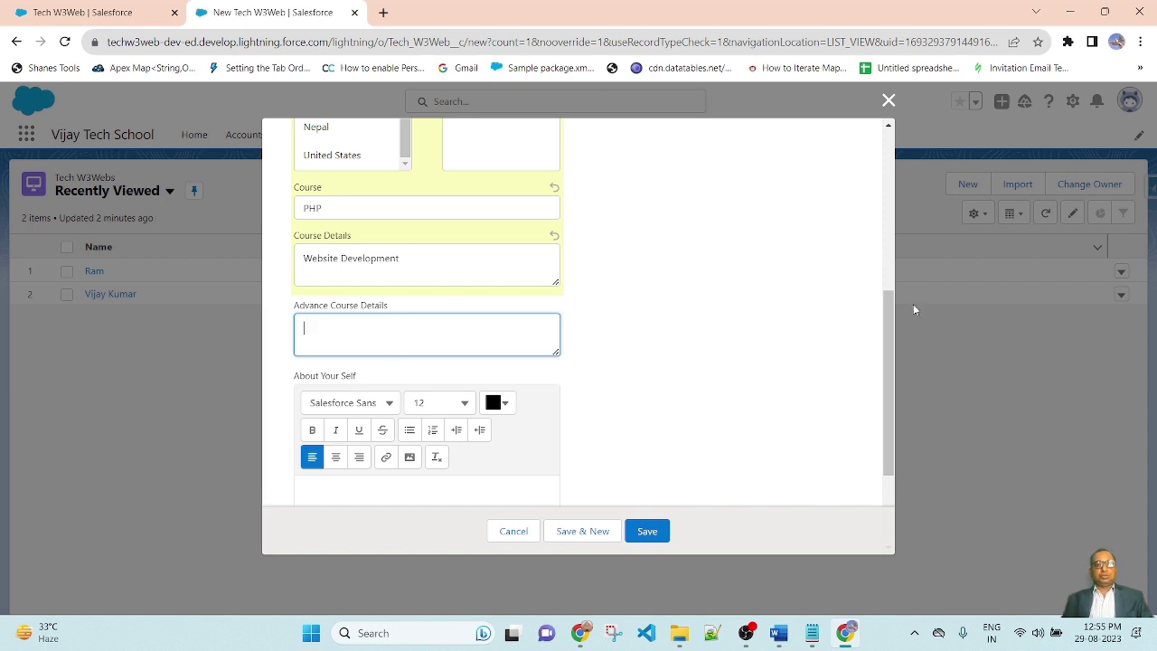
type("Web")
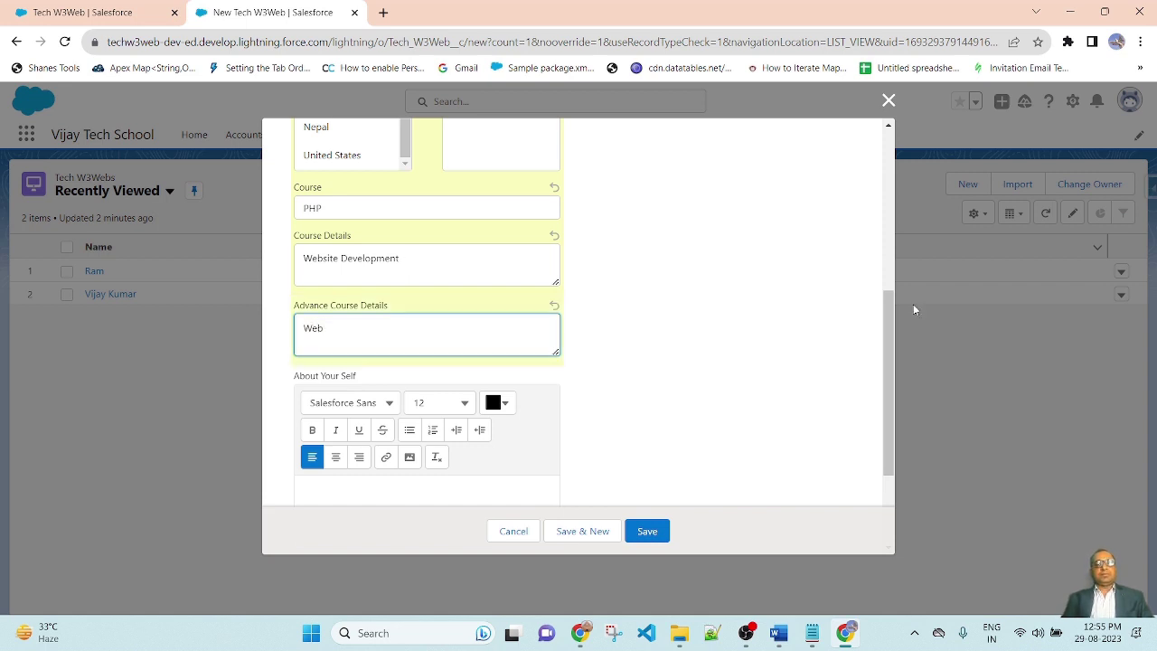
right_click(913, 304)
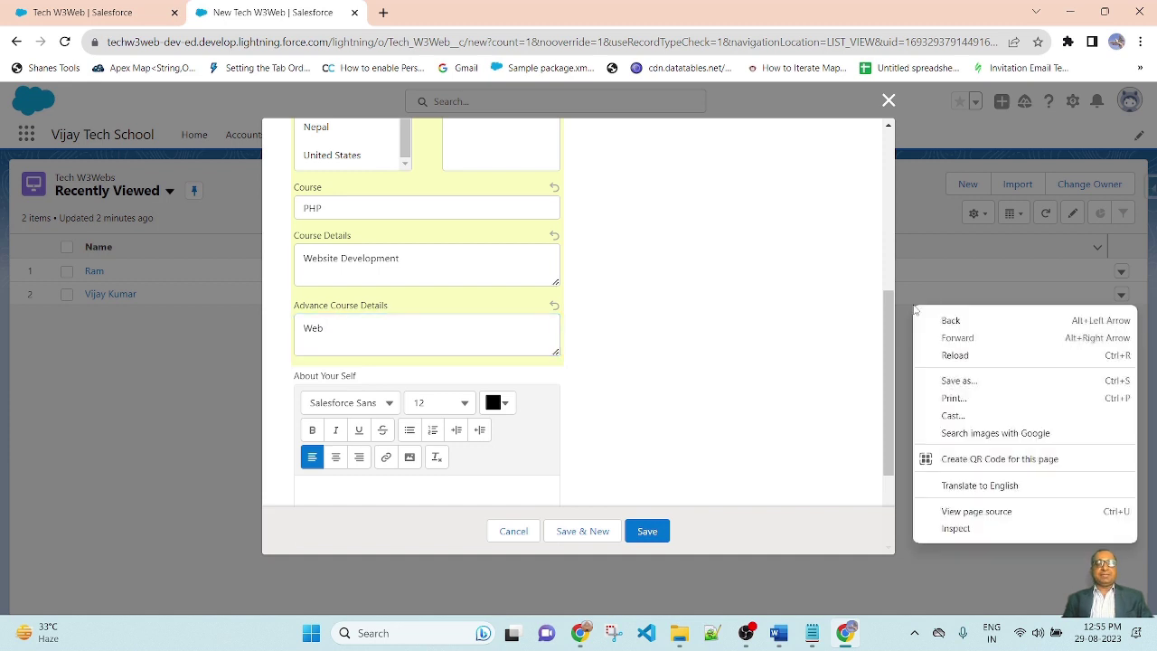
left_click(633, 311)
left_click(362, 331)
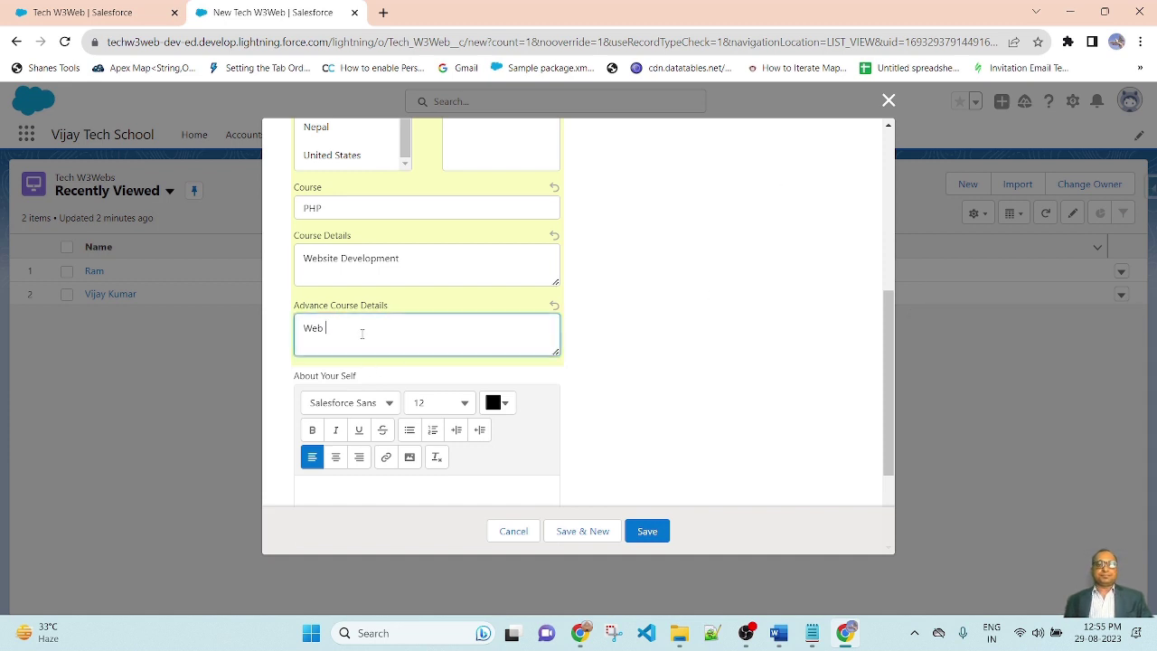
type("Application d")
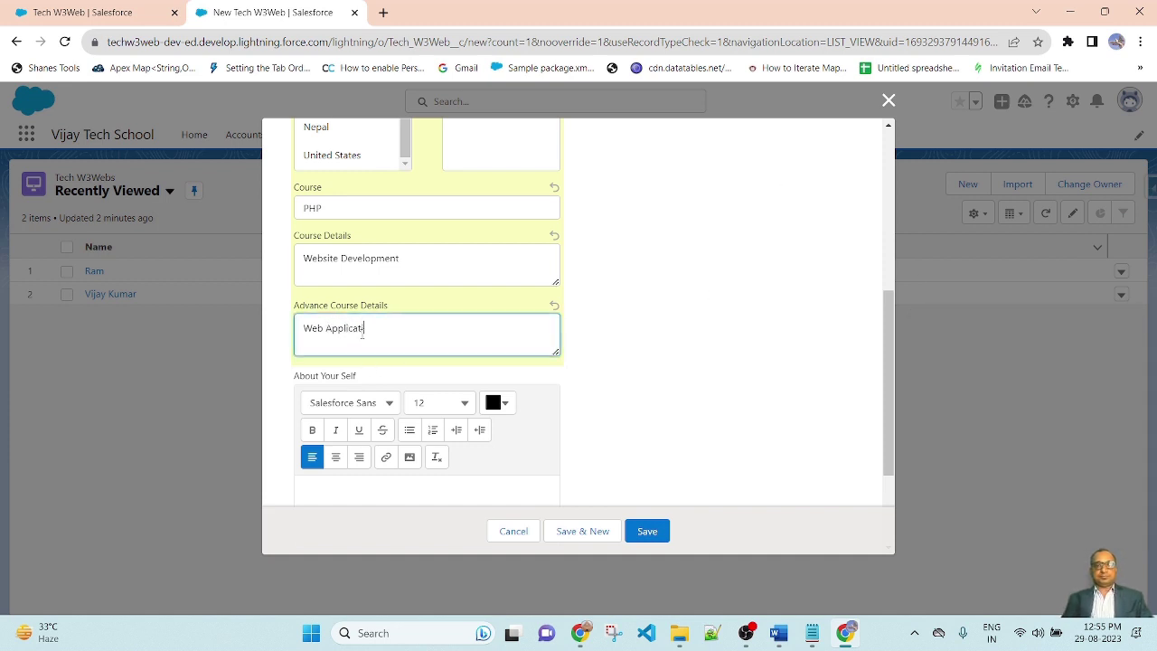
type(" Development")
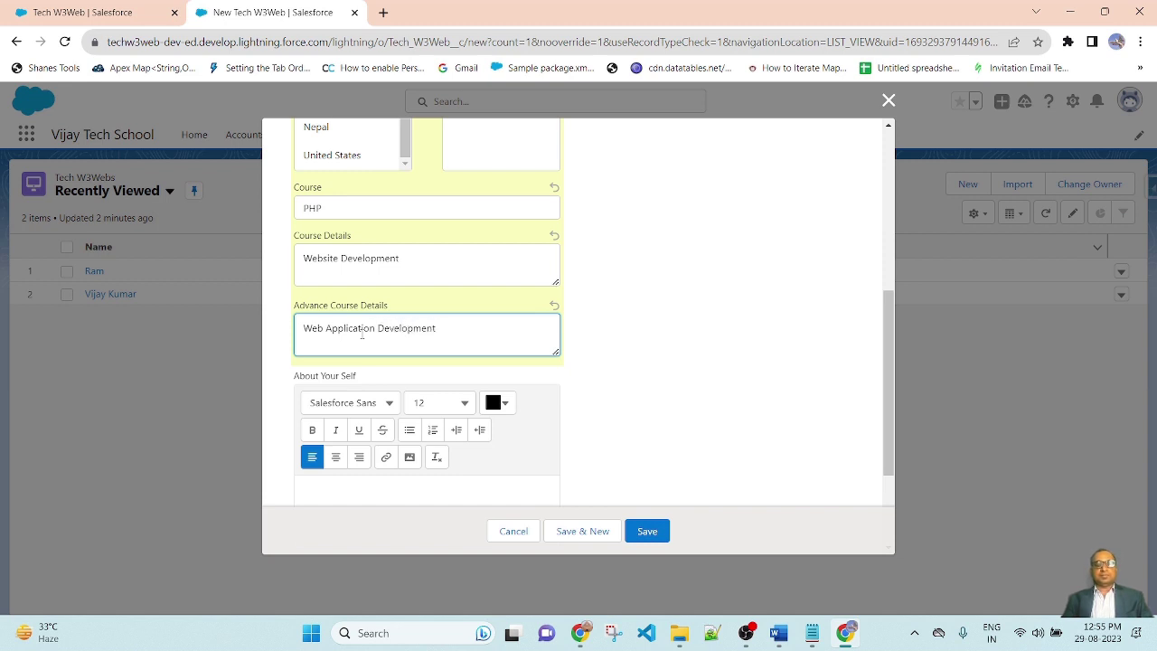
type(" and ")
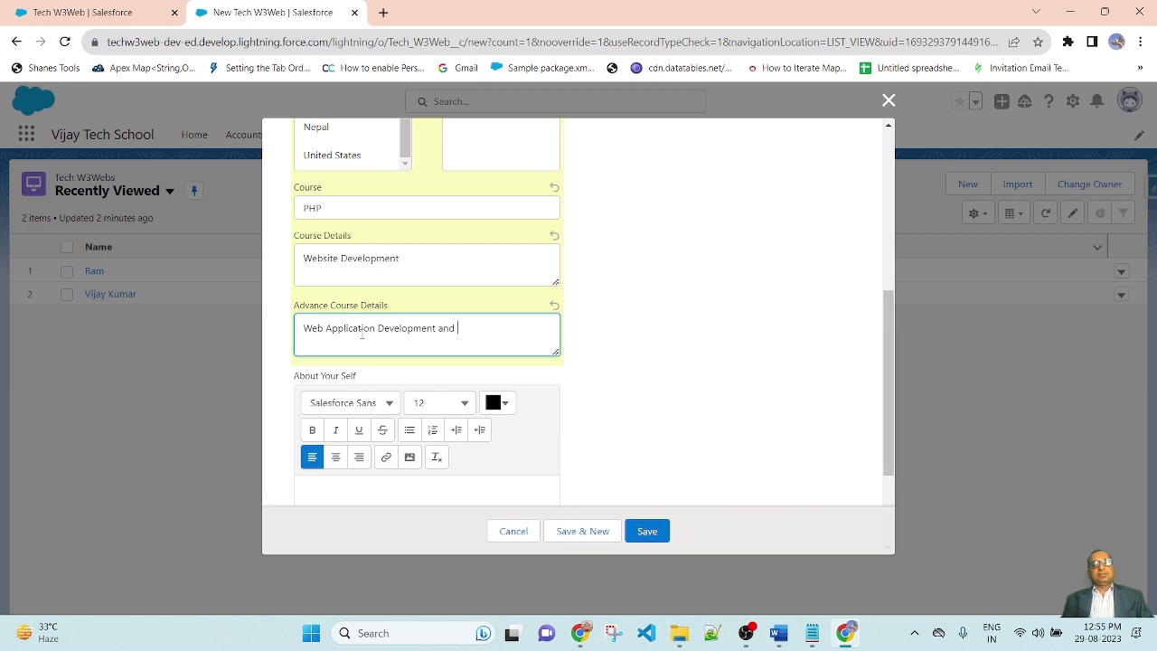
type("Java Develop")
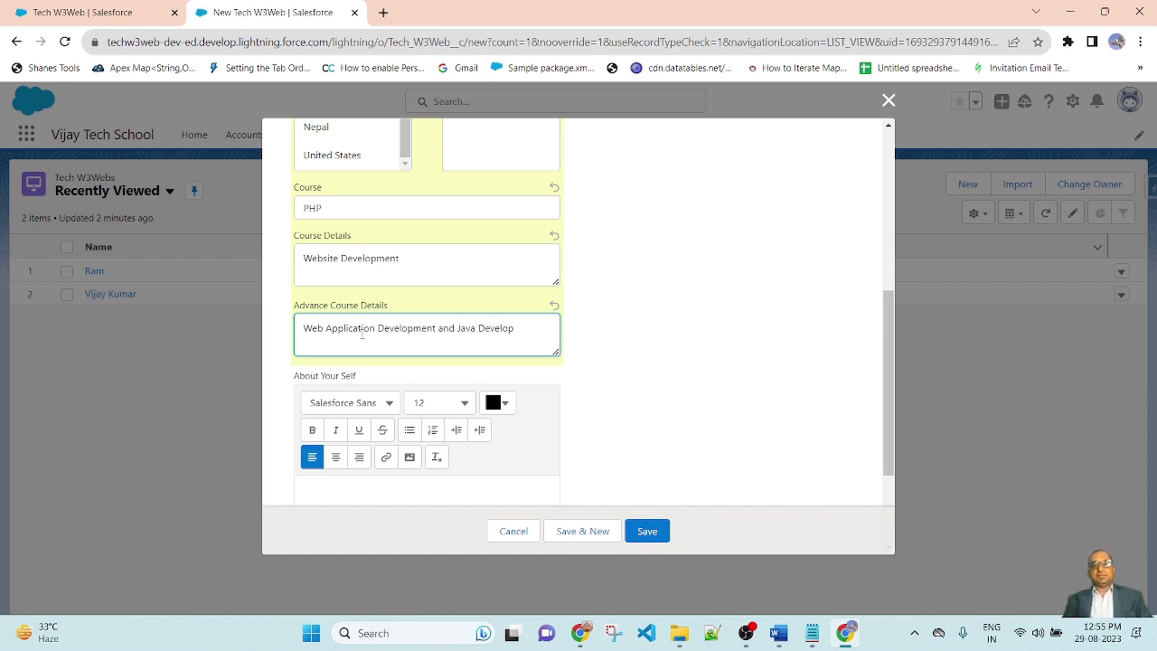
type("ment development")
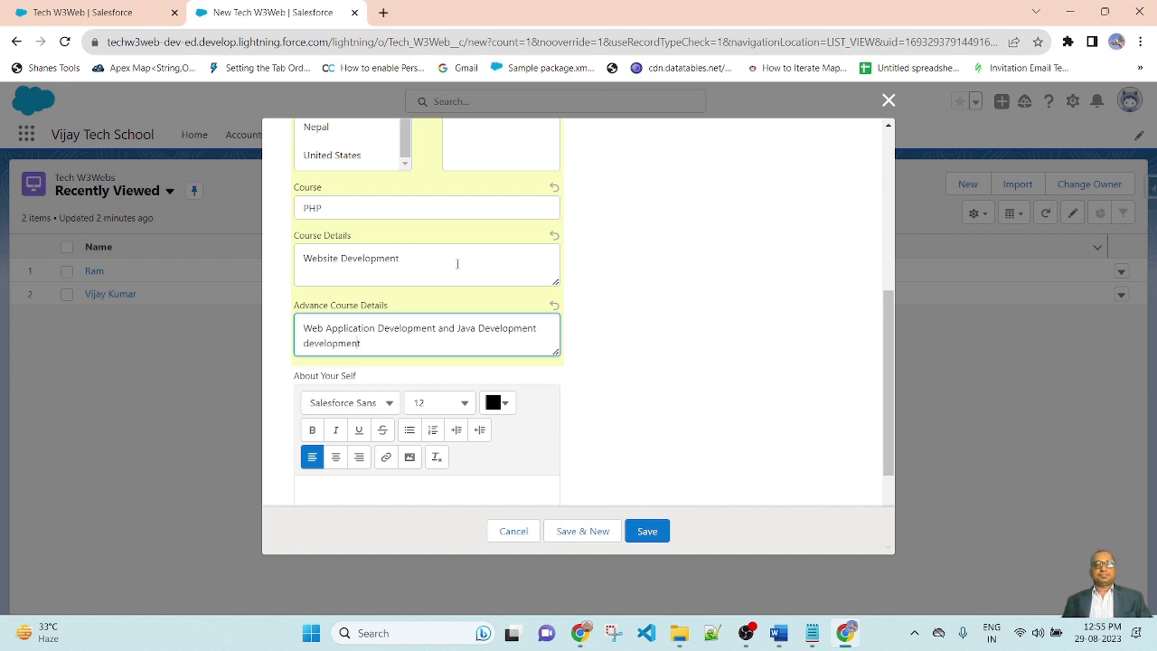
key("BackSpace")
type("D")
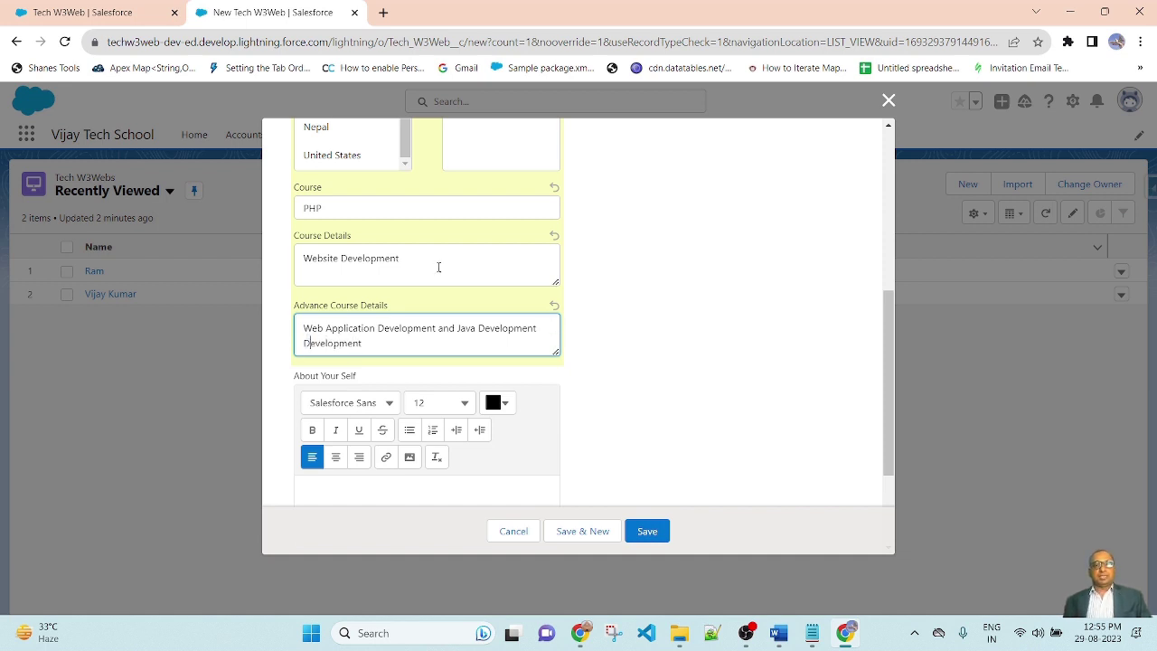
Fill in About Your Self with the student's first name and "is a student of PHP. He is a quick learner student. He is a smart boy."
scroll(686, 432, "down", 3)
left_click(361, 338)
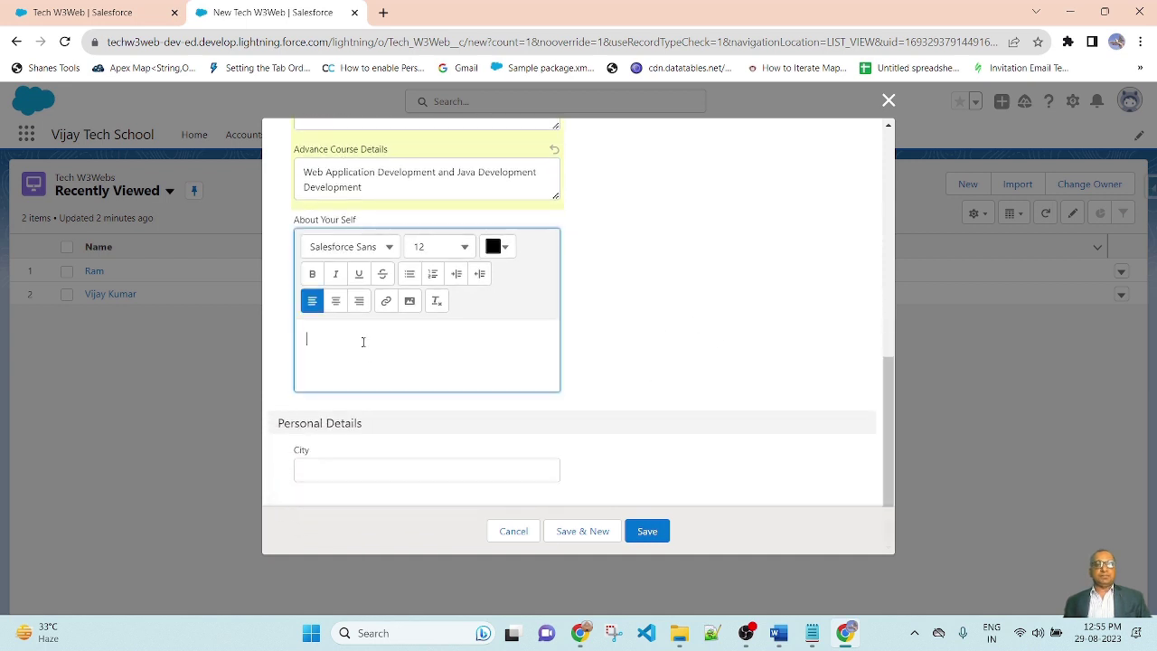
scroll(639, 341, "up", 2)
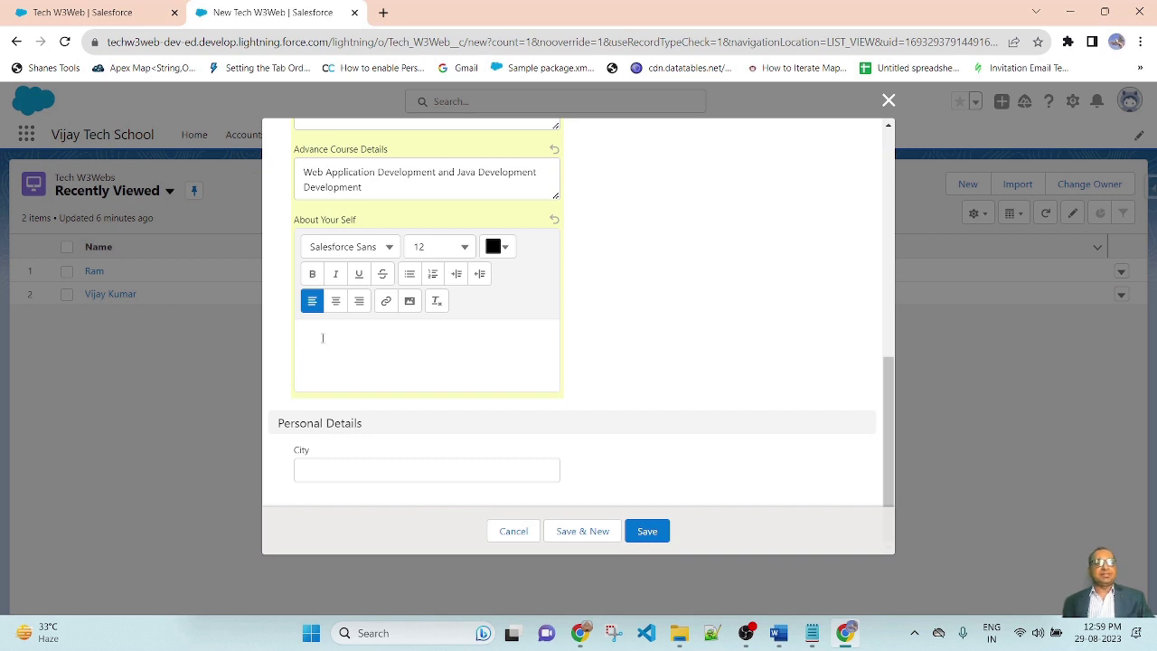
scroll(657, 322, "up", 6)
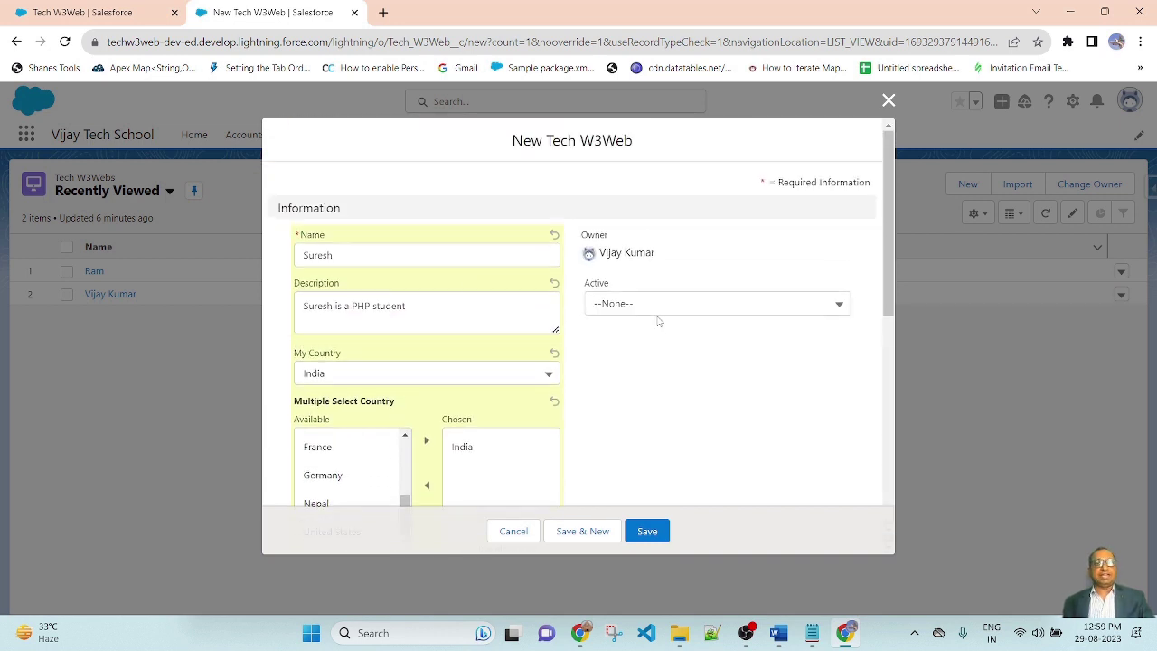
scroll(656, 323, "down", 3)
scroll(656, 372, "down", 3)
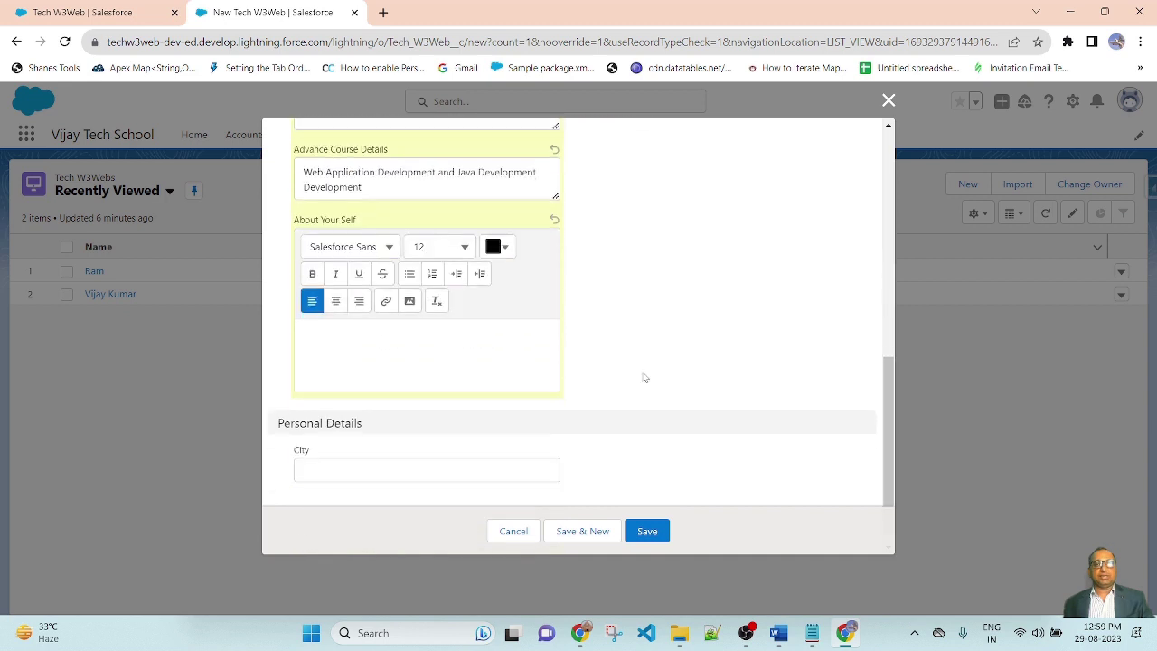
left_click(391, 348)
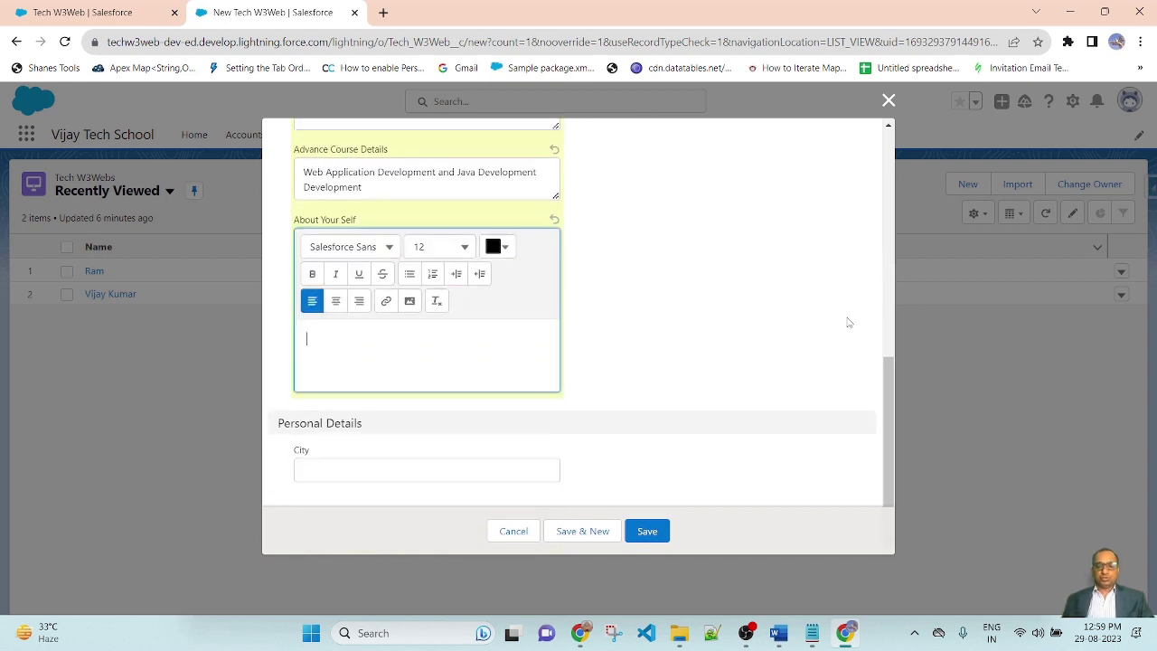
type("Suresh is a")
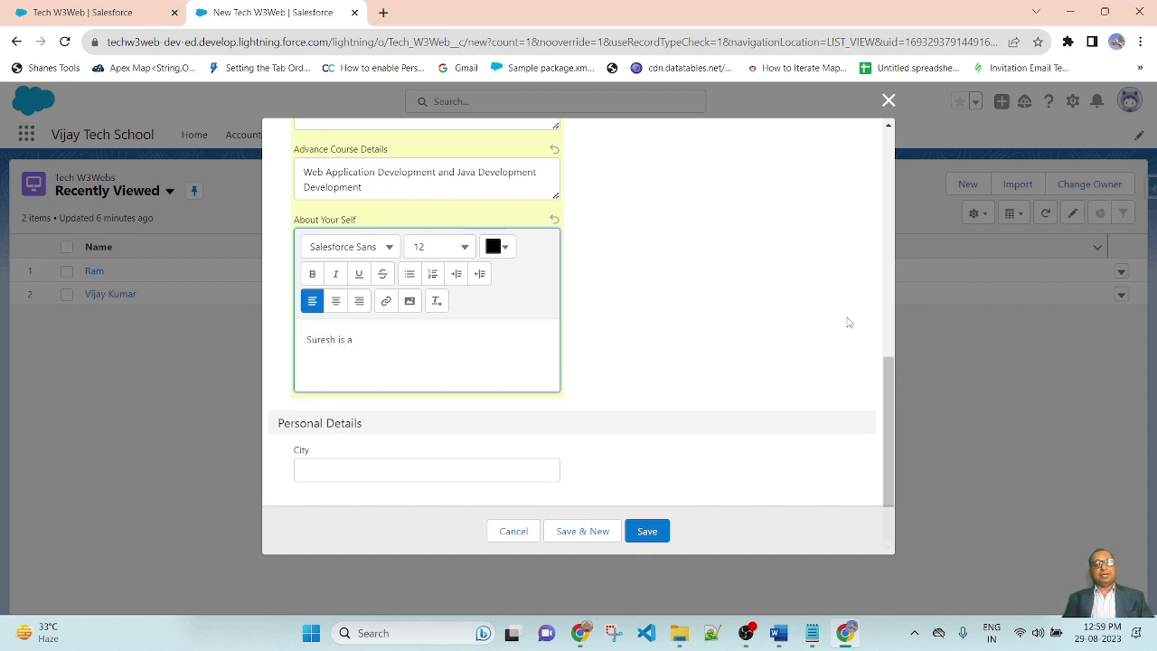
type(" studento")
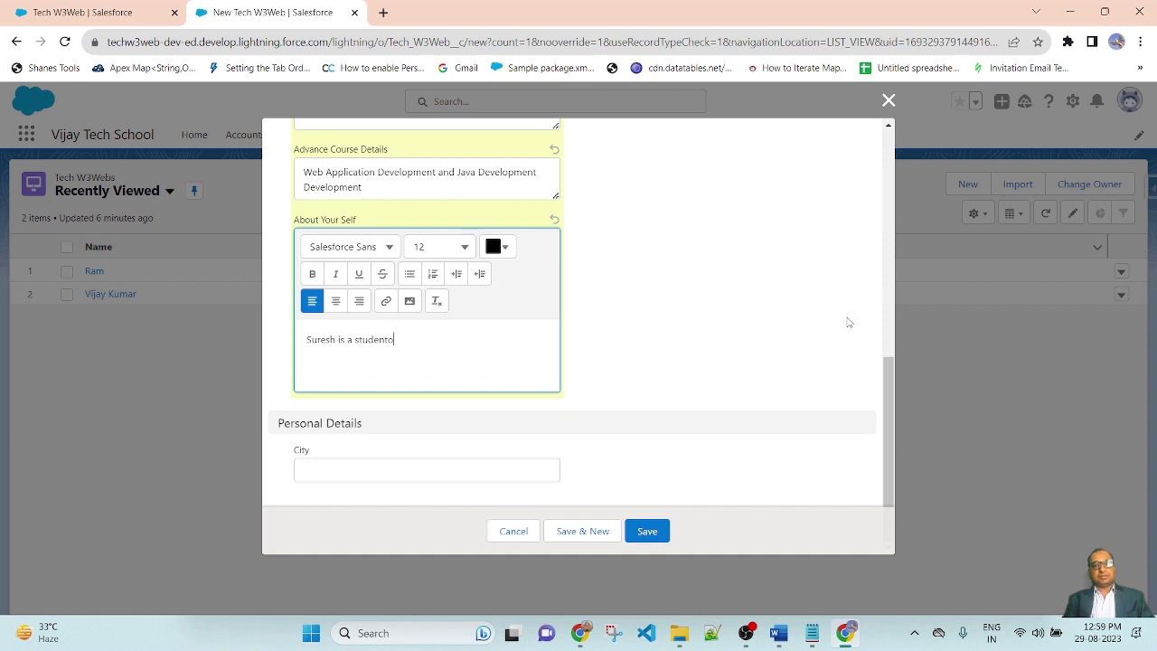
type("f P")
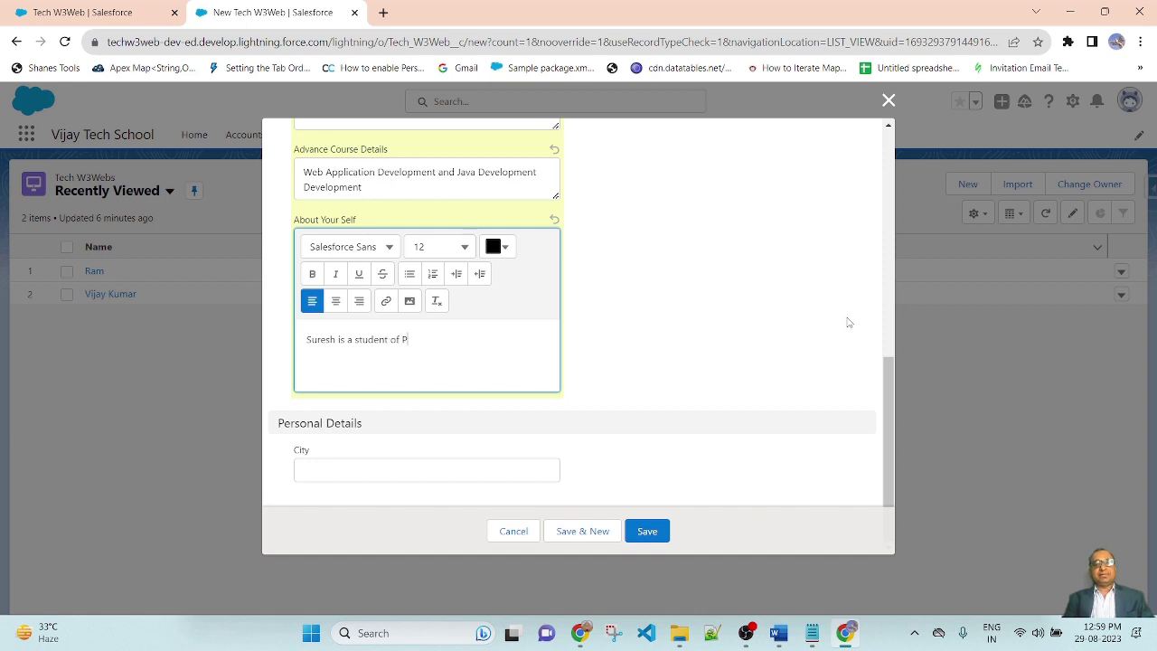
type("HP. He is a ")
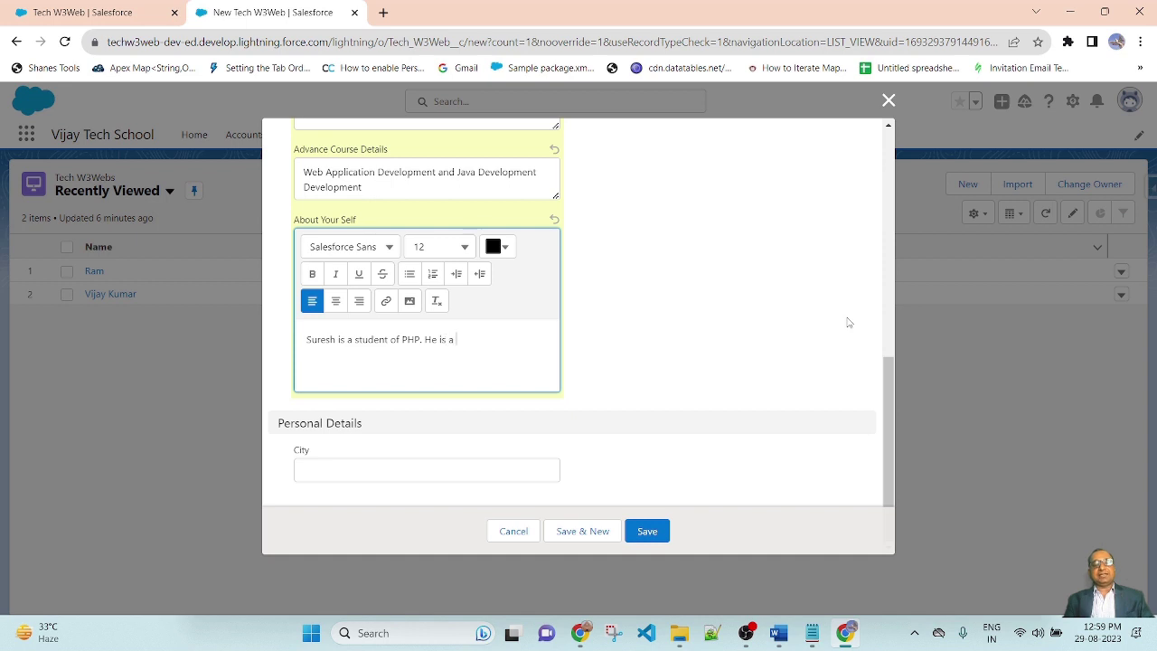
type("quick lear")
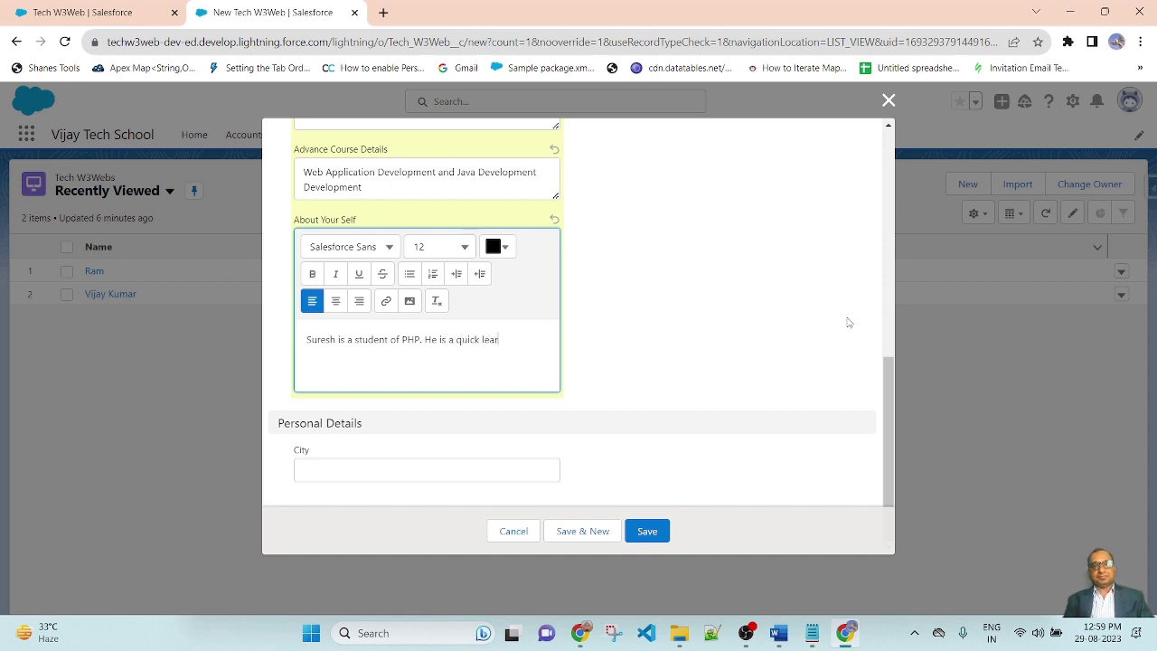
type("ner student. ~")
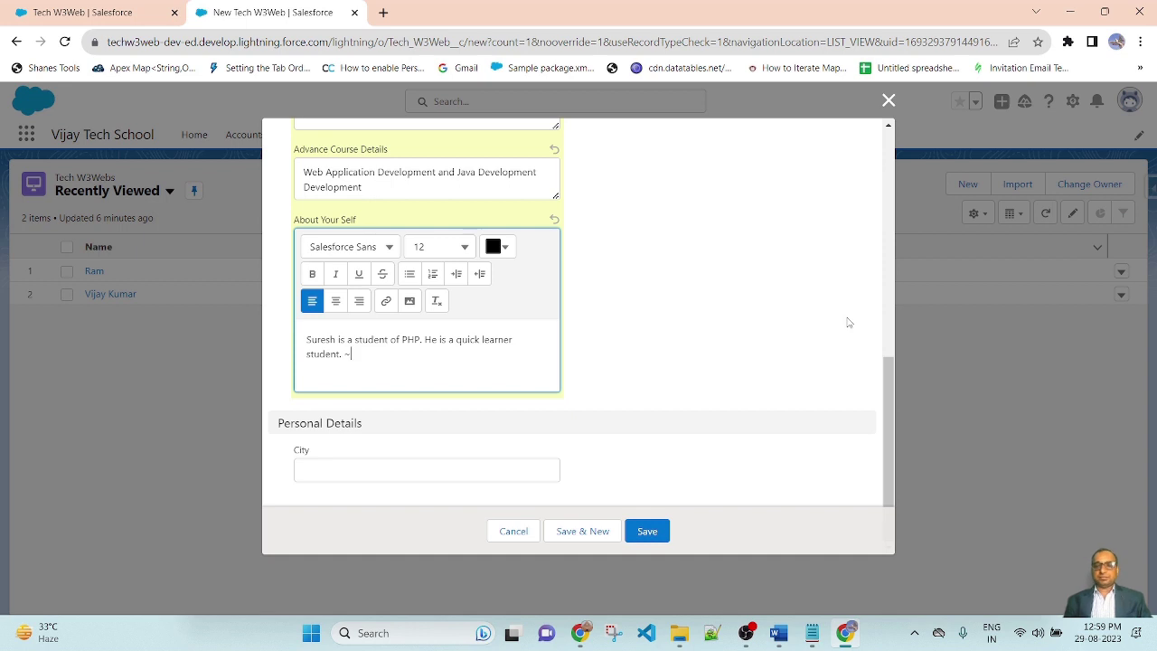
key("BackSpace")
type("He is")
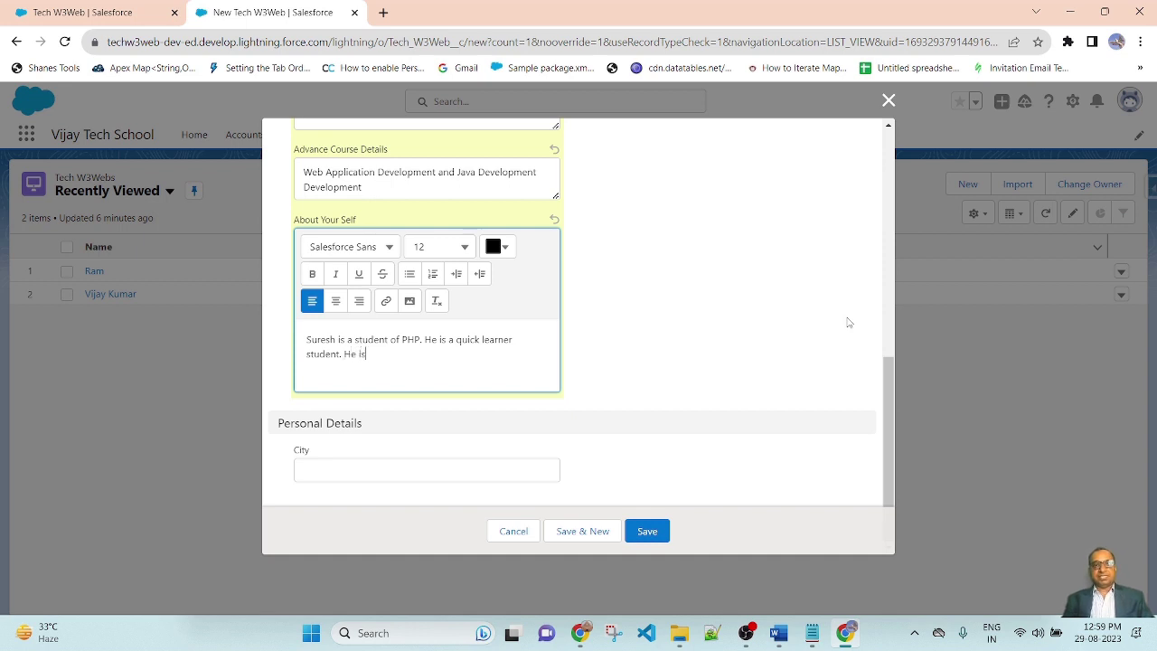
type(" a smart boy.")
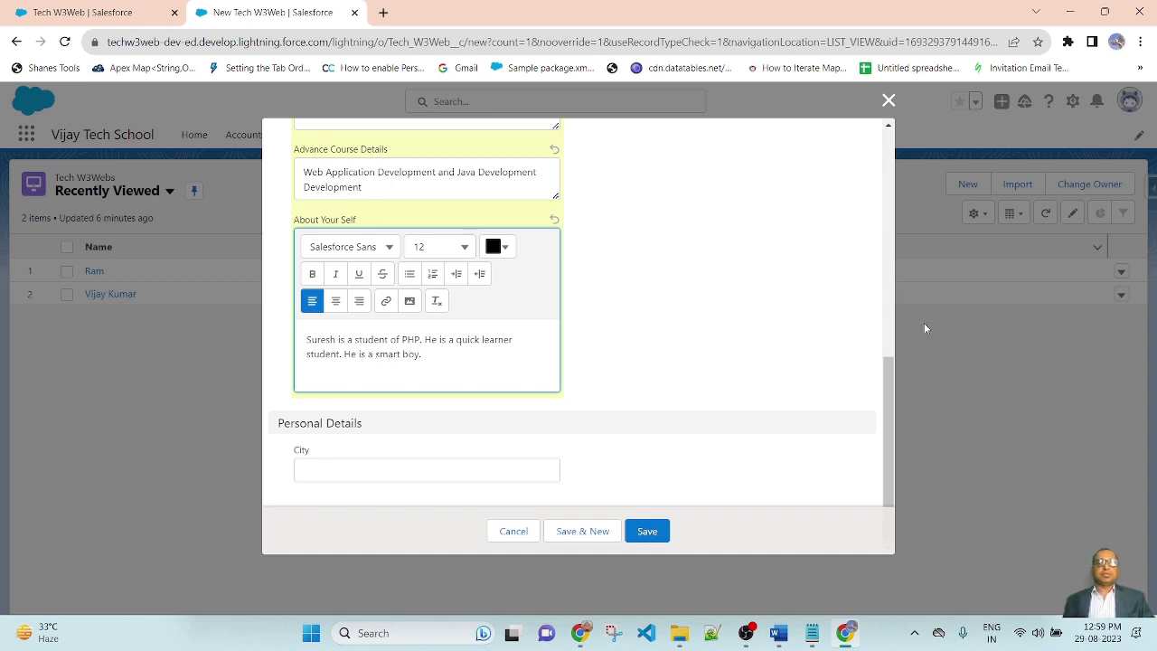
left_click(704, 387)
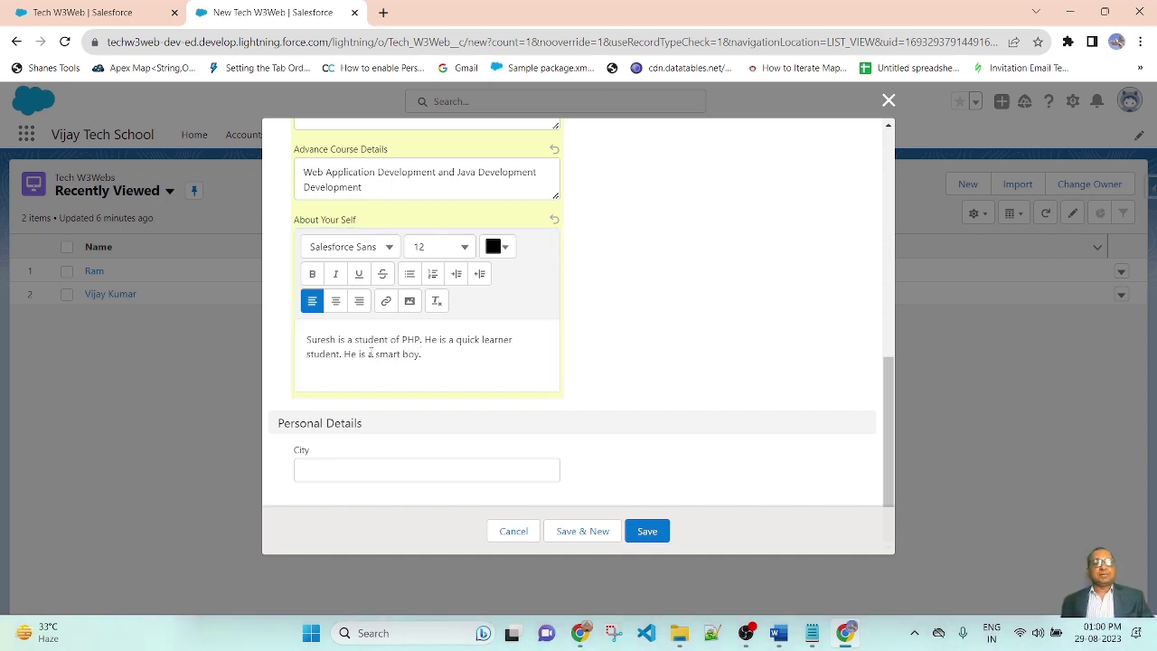
Make the student's first name bold in the About Your Self text
left_click(454, 362)
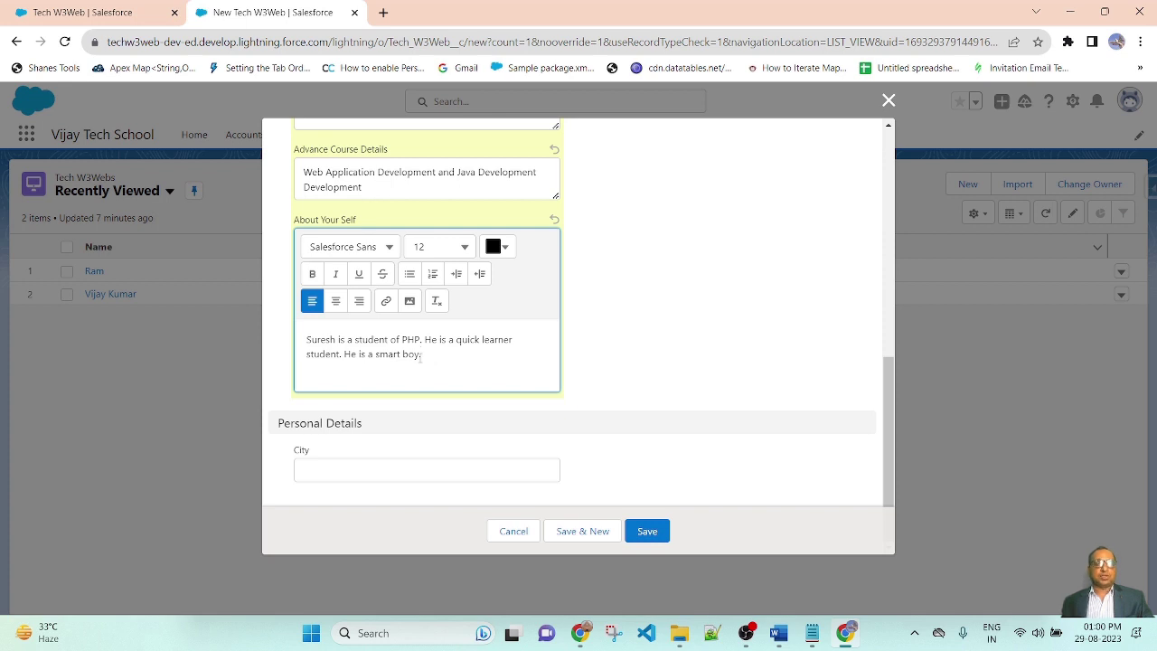
left_click_drag(336, 340, 307, 340)
left_click(312, 273)
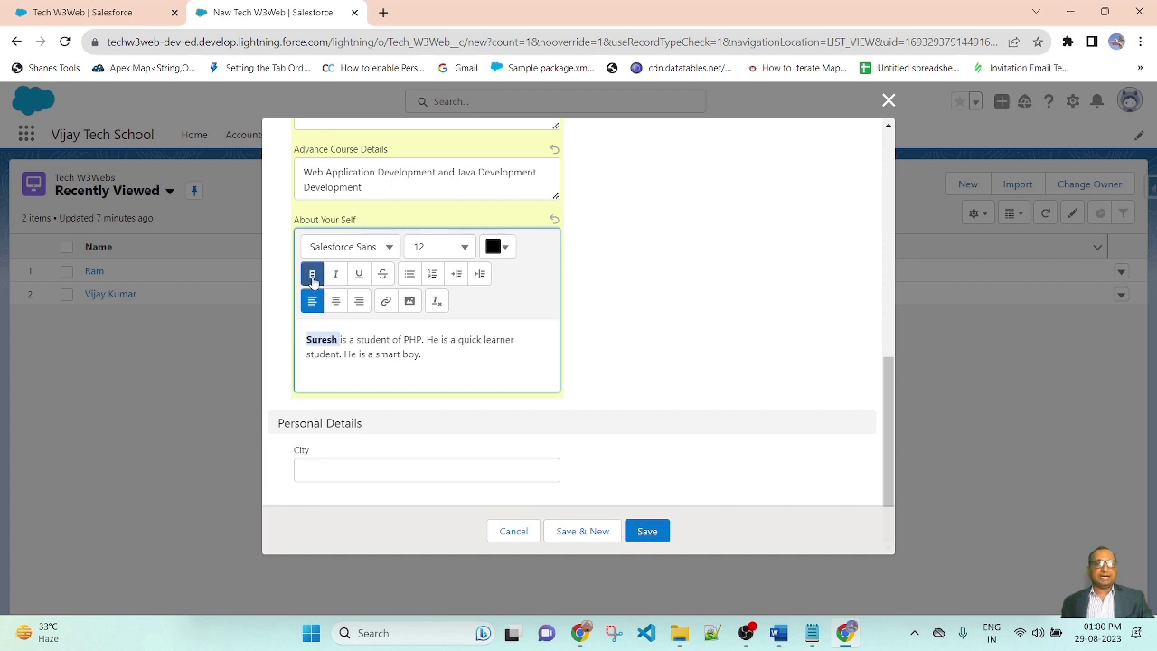
left_click(370, 354)
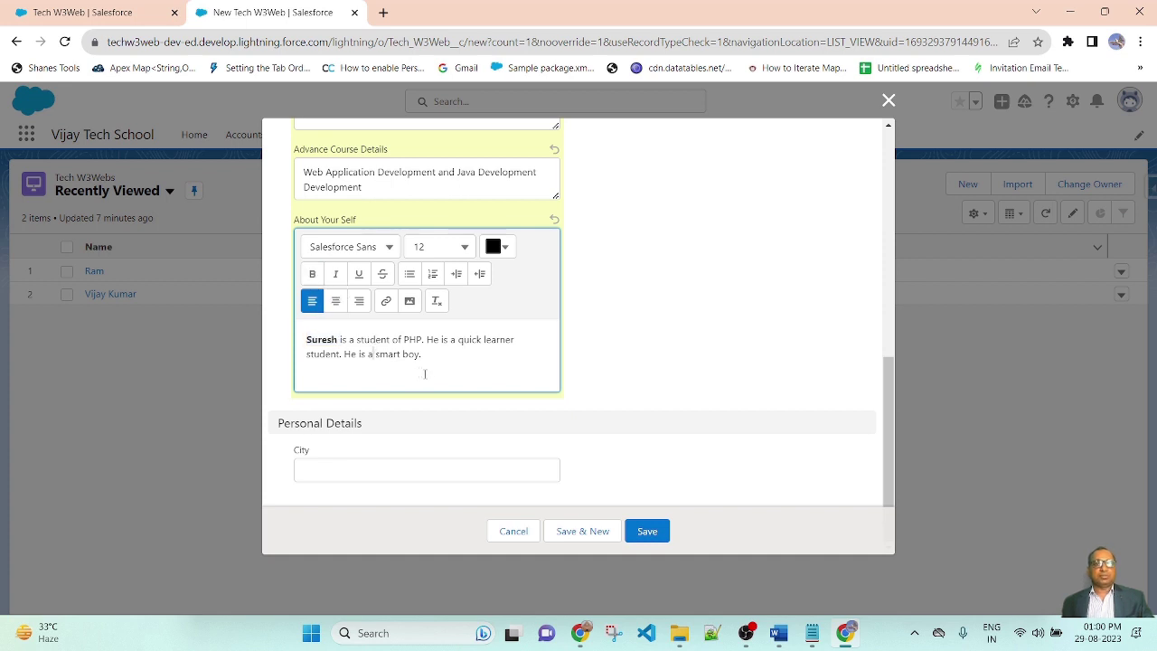
left_click(410, 302)
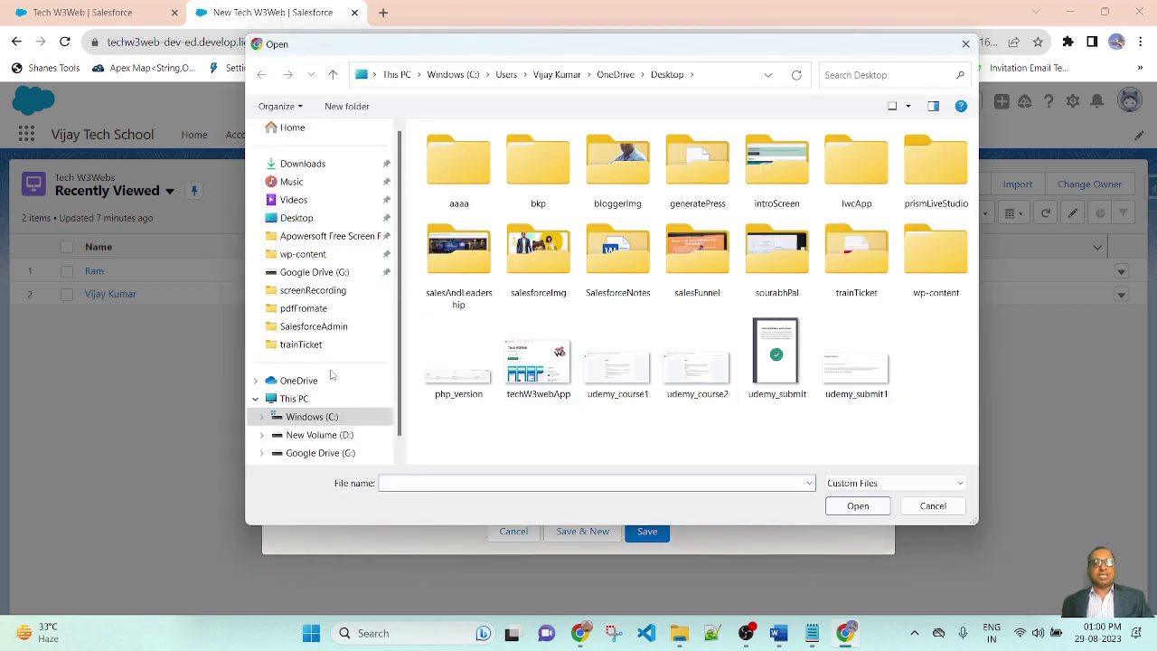
left_click(933, 506)
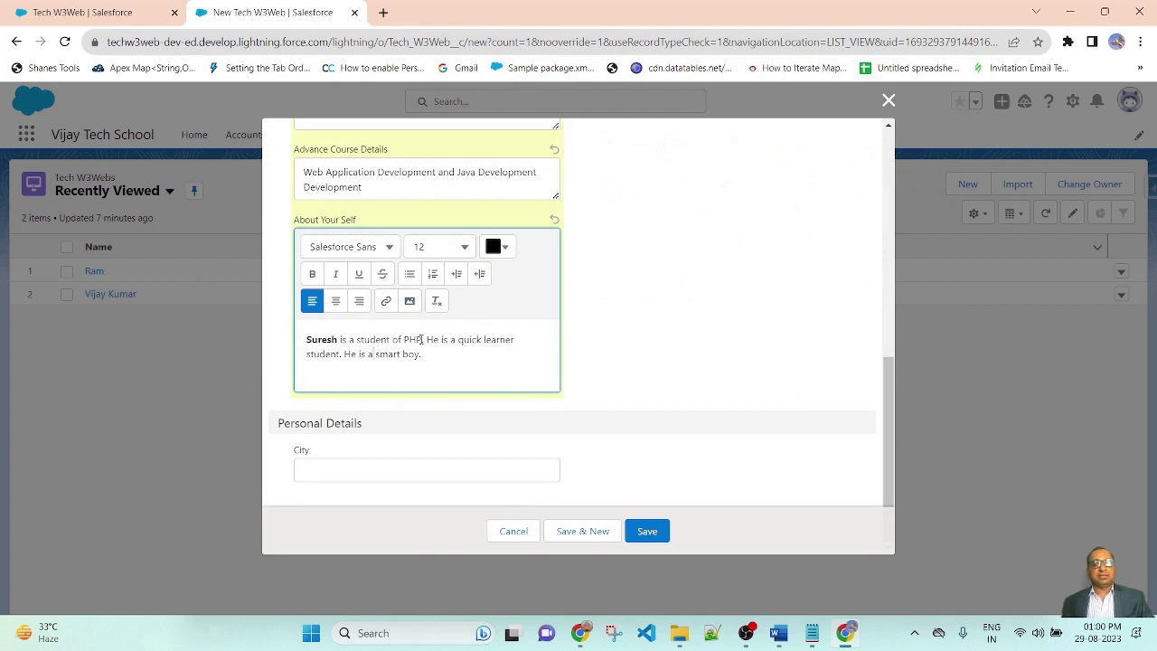
left_click_drag(422, 338, 404, 338)
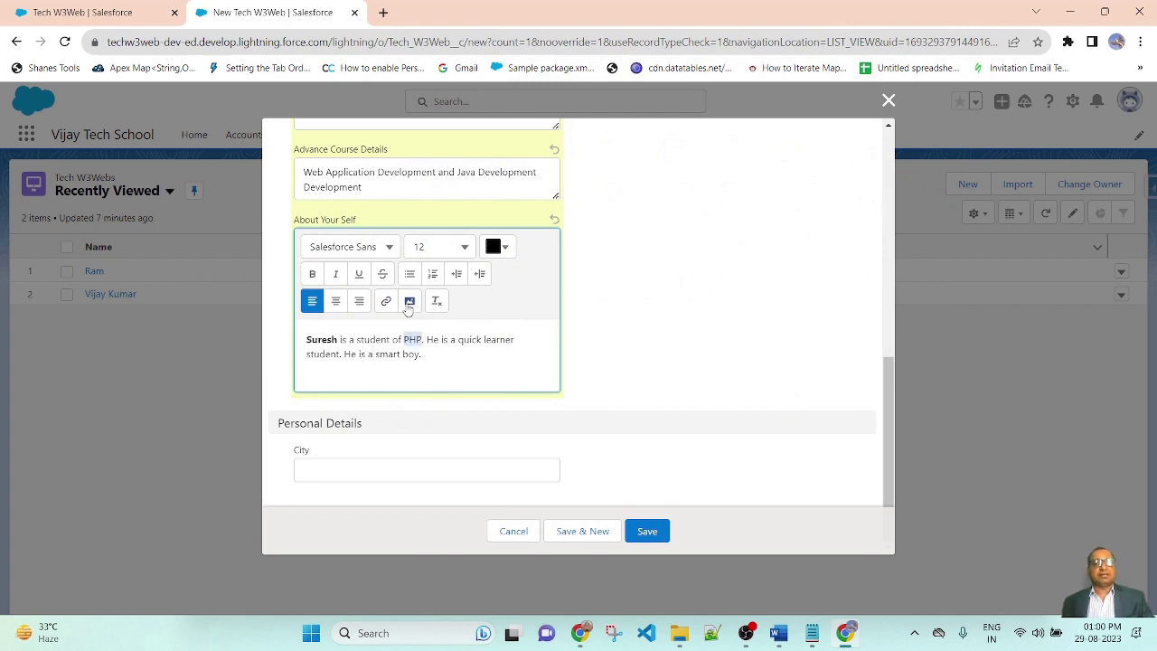
left_click(386, 301)
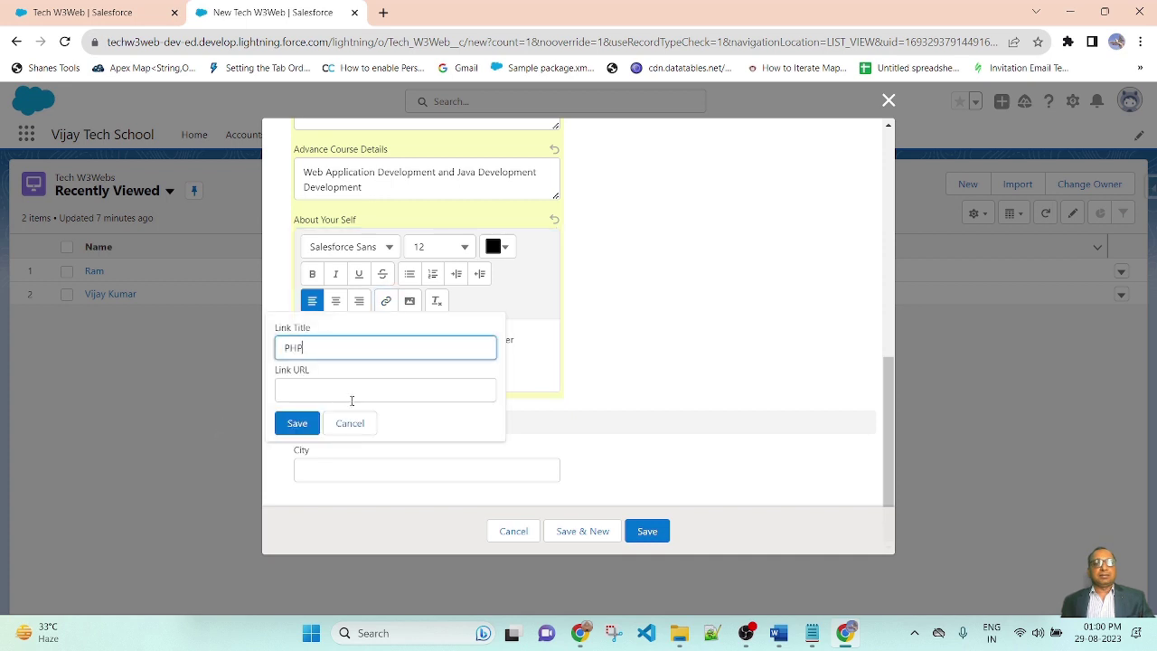
left_click(344, 391)
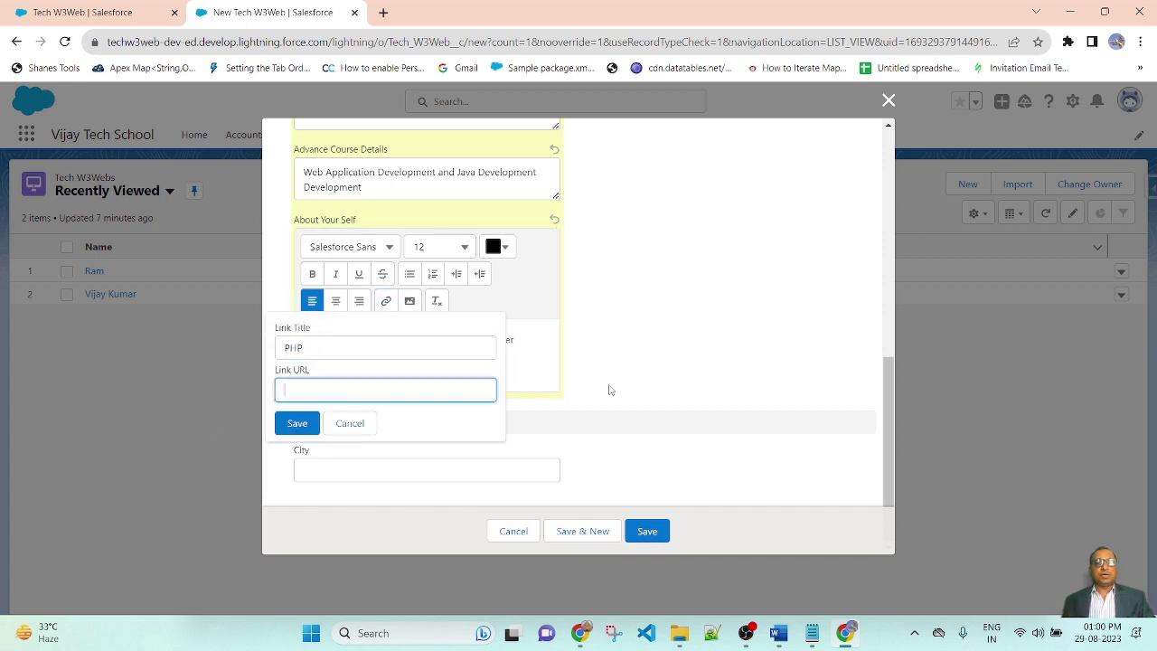
type("ht")
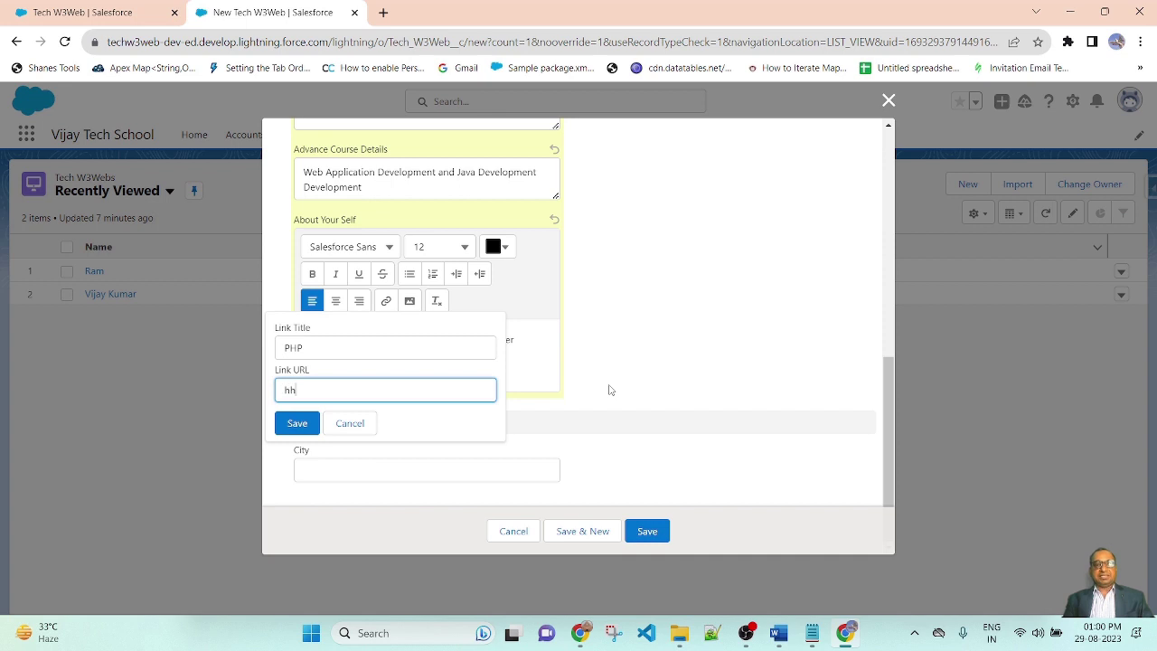
key("BackSpace")
key("BackSpace")
type("http")
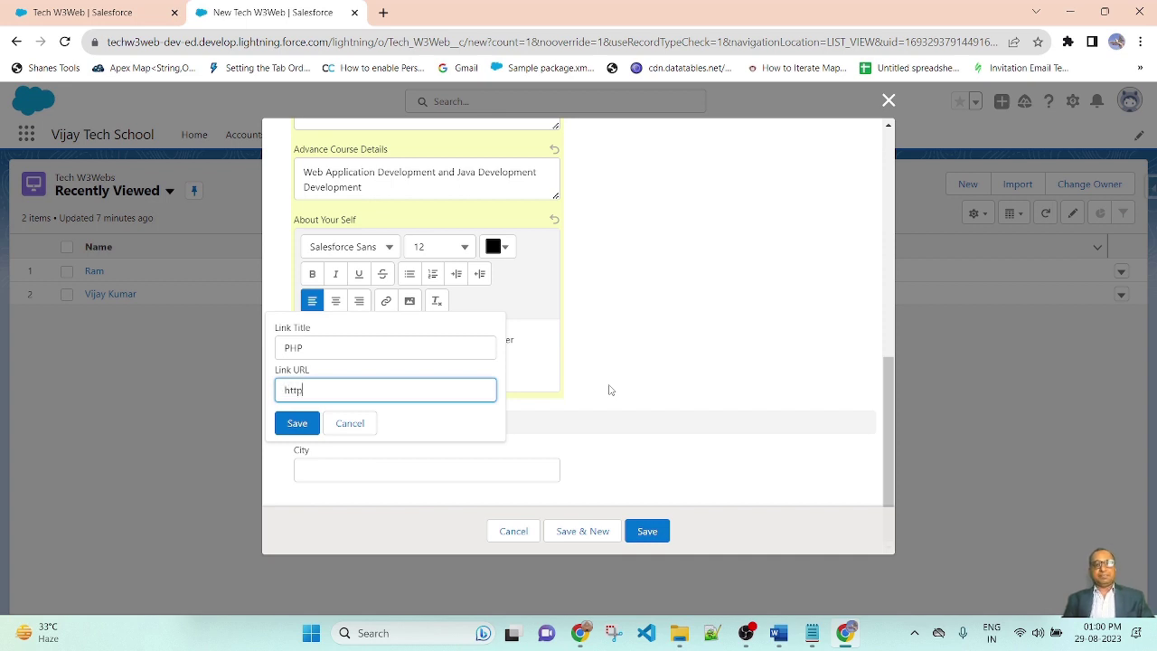
type("s://")
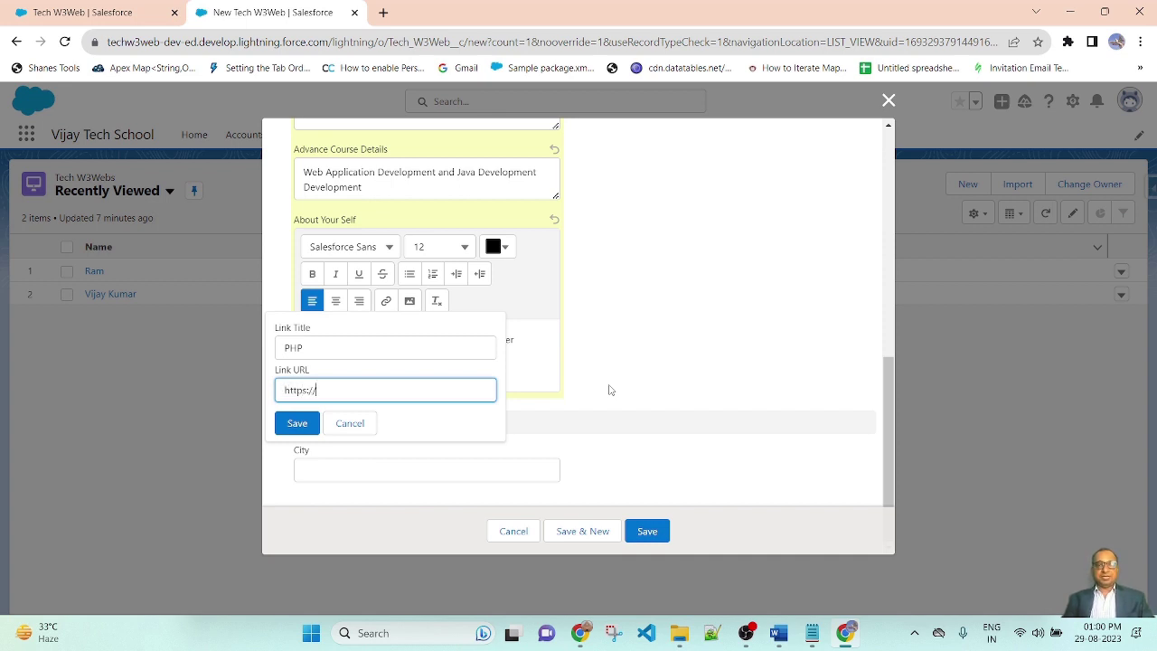
type("www.w3web.net")
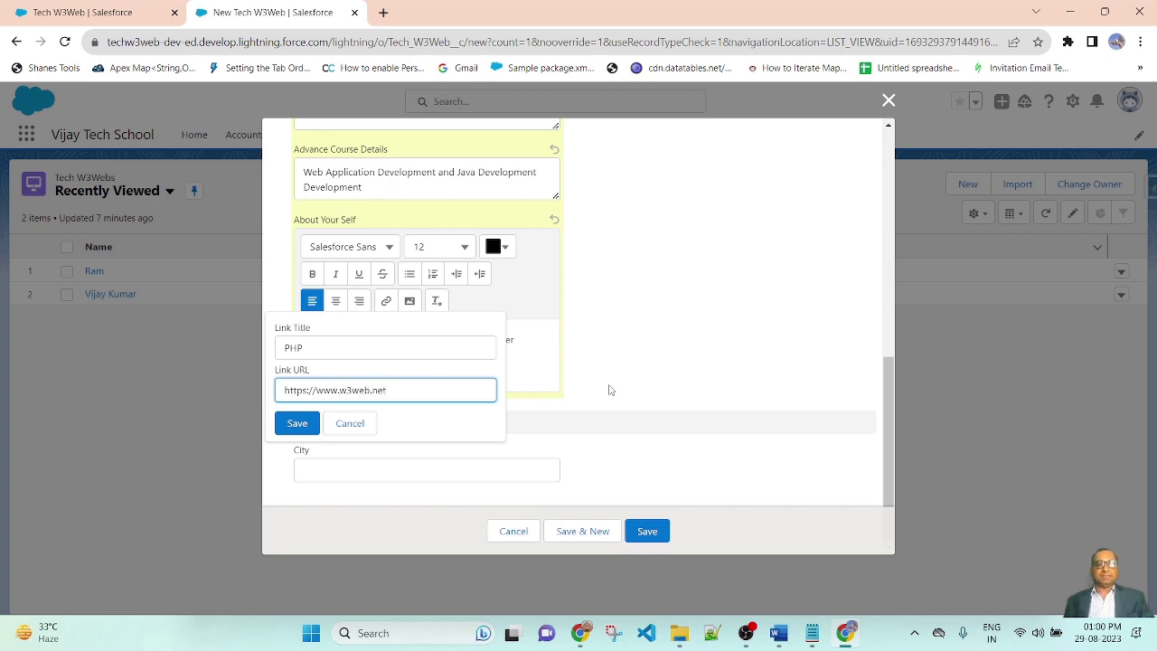
left_click(305, 428)
left_click(498, 370)
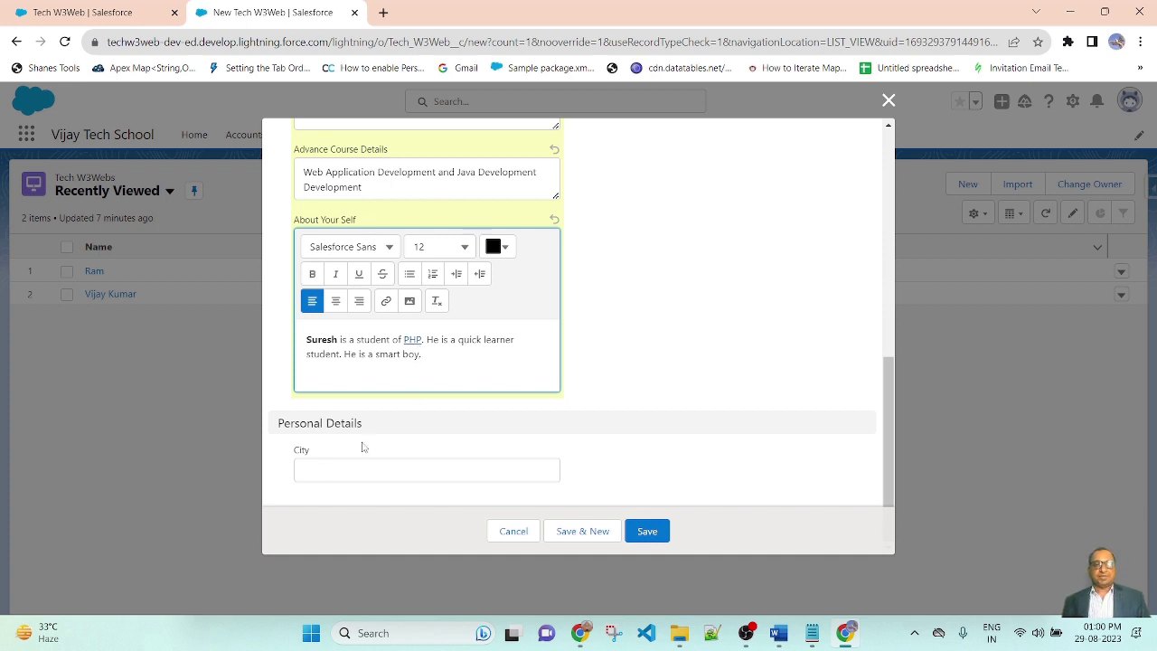
Set the City to Noida, save the new Tech W3Web record and dismiss the notification
left_click(416, 466)
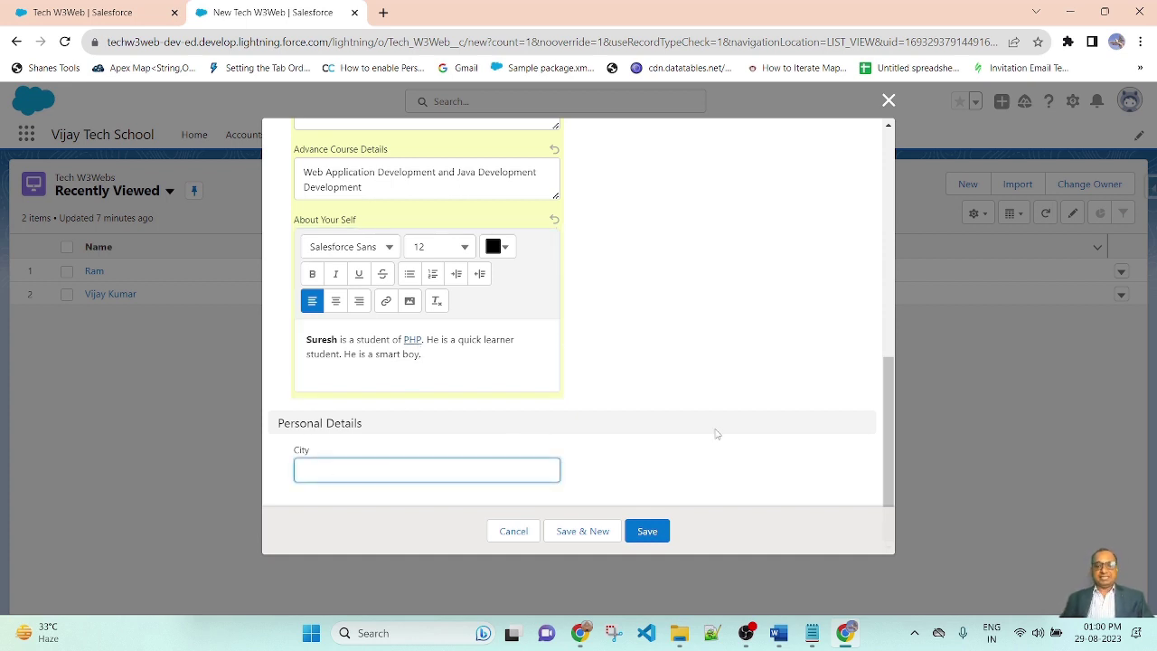
type("No")
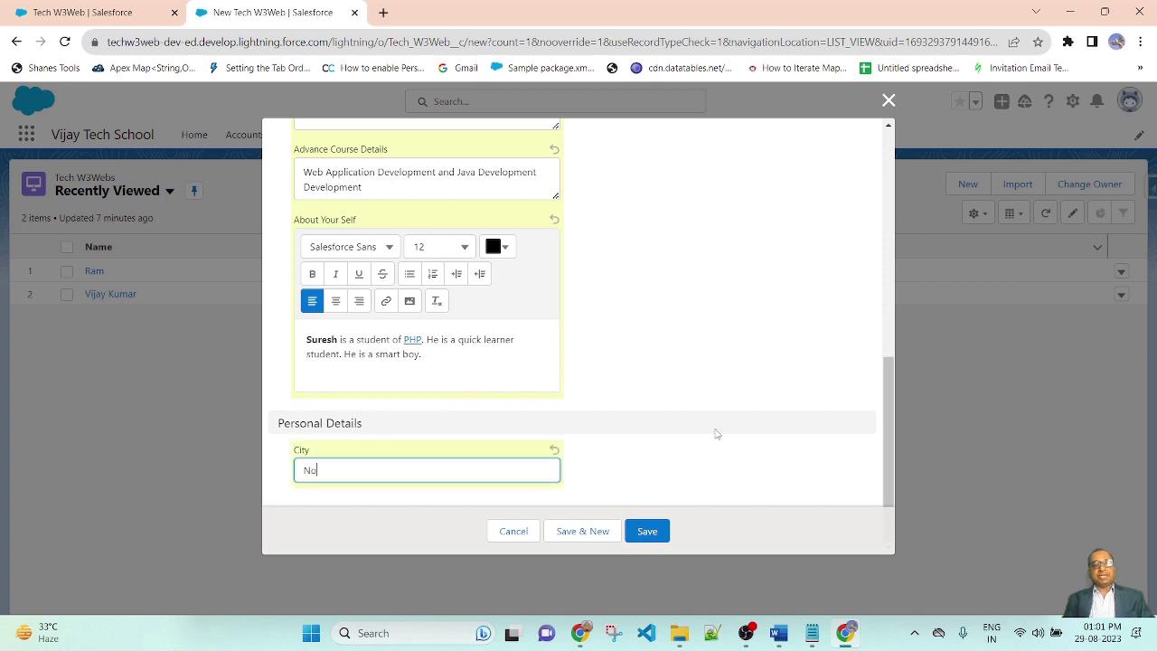
type("ida")
left_click(695, 301)
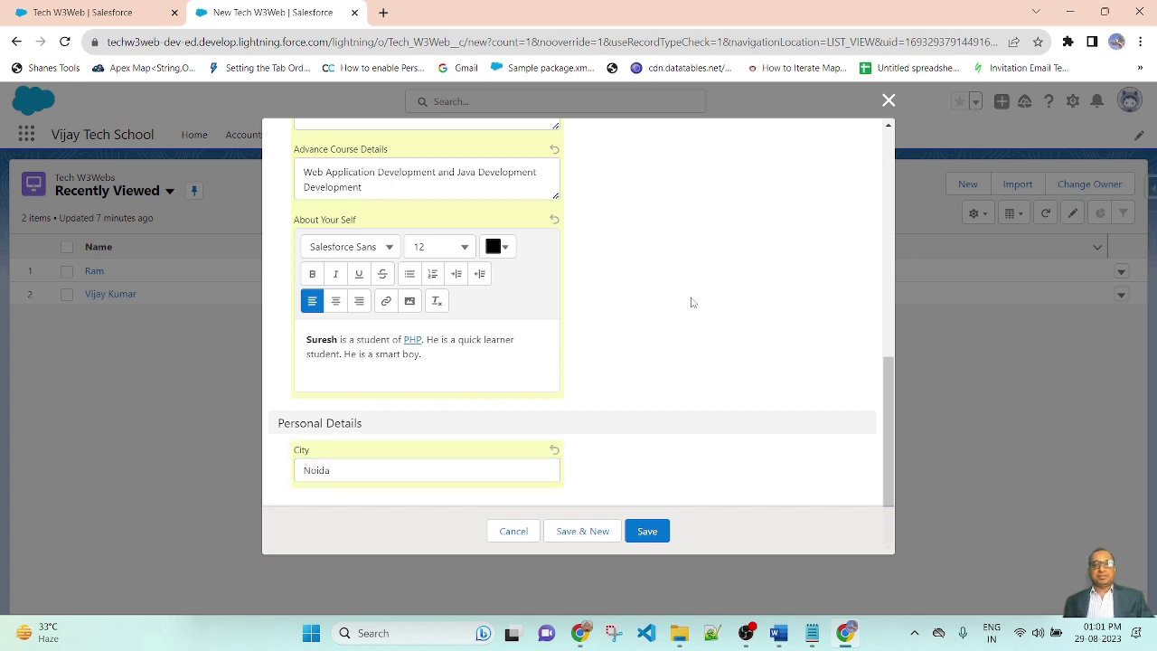
left_click(649, 532)
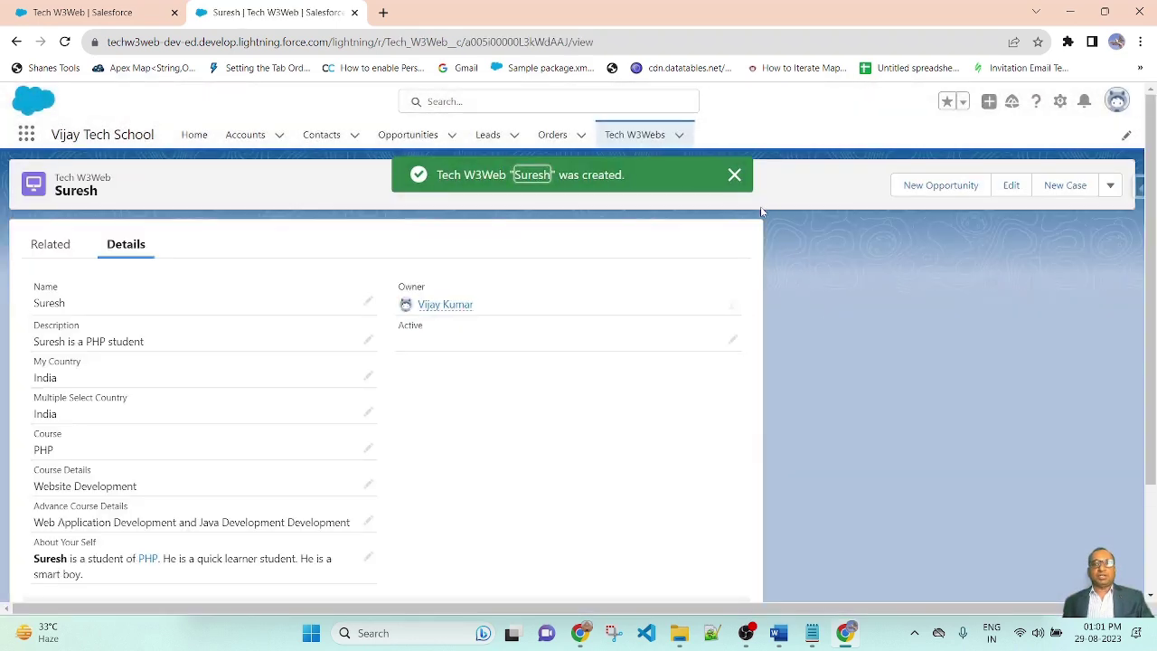
left_click(734, 175)
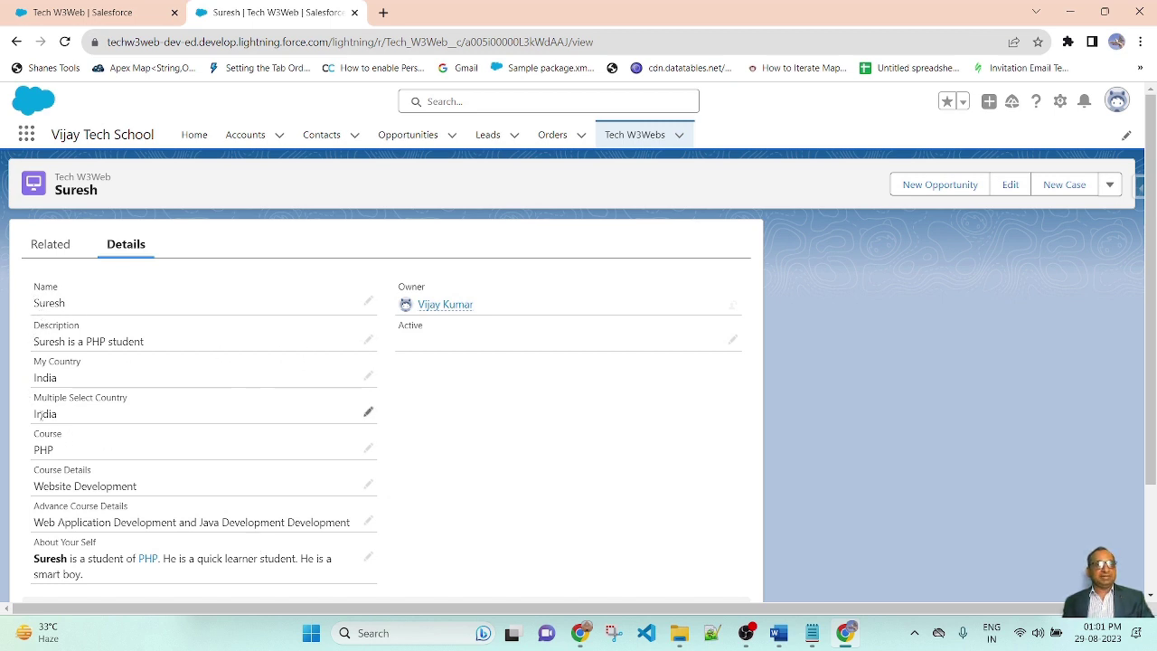
Examine the About Your Self field and the Personal Details section on the saved record
scroll(124, 413, "down", 2)
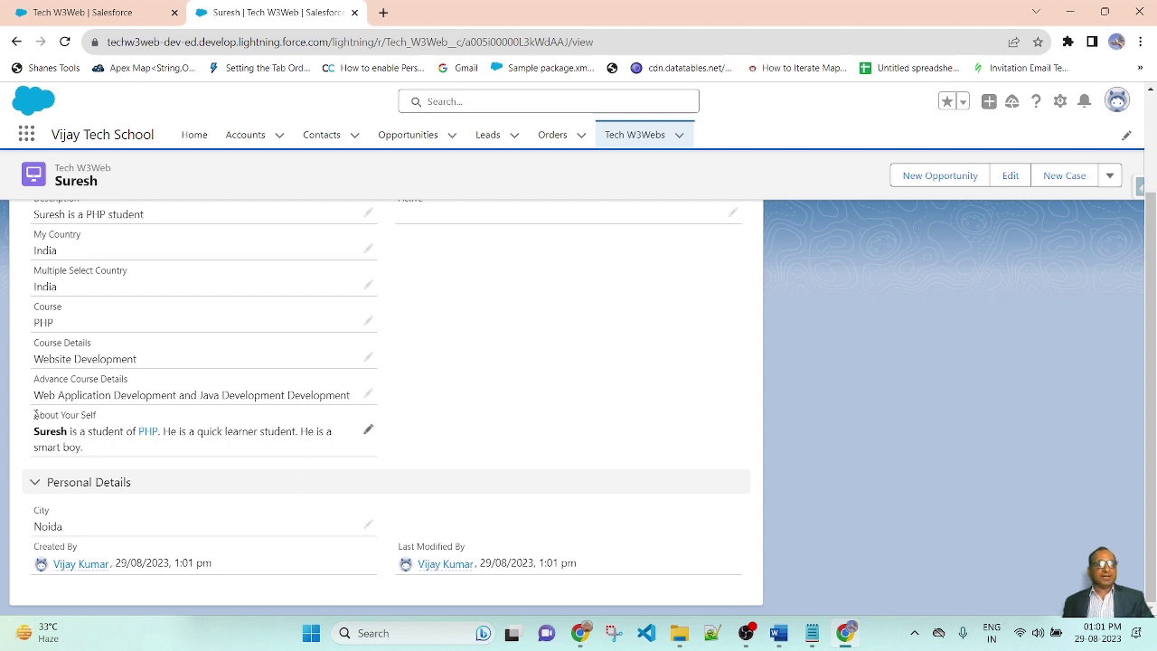
left_click_drag(34, 414, 111, 412)
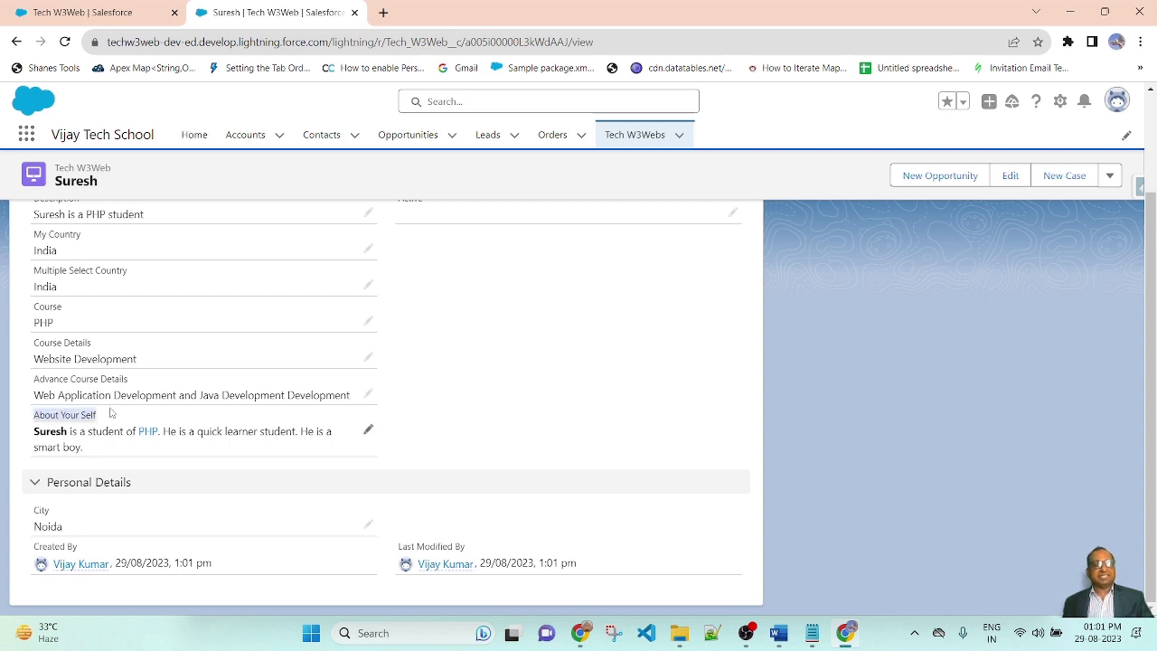
left_click(34, 437)
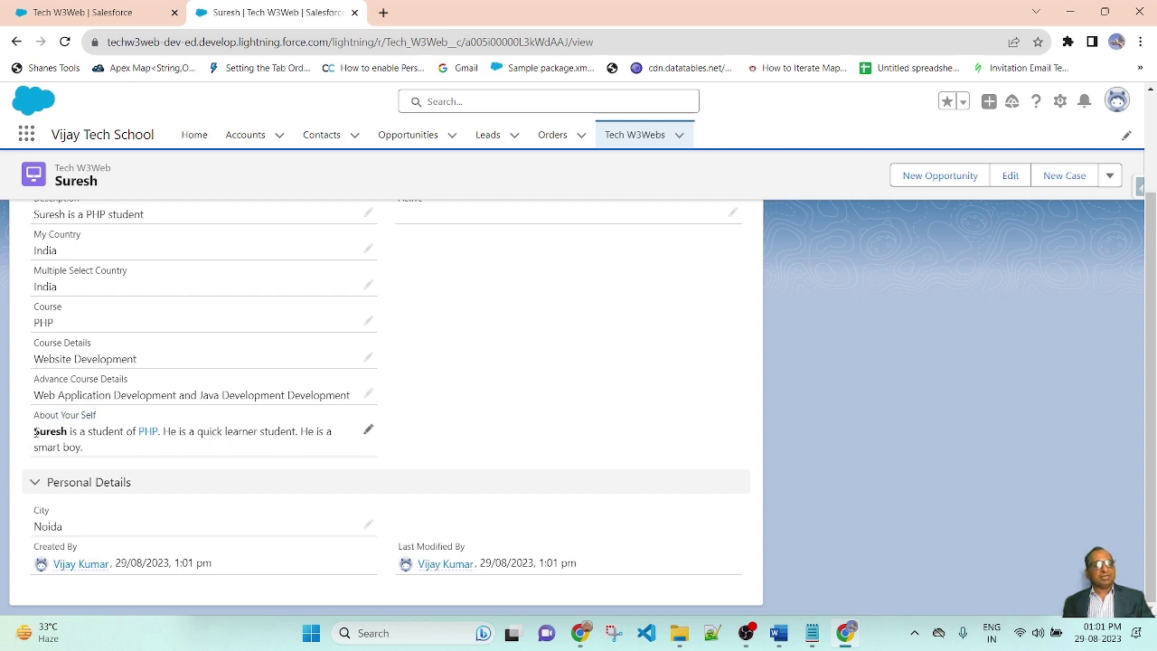
Open the PHP link in the saved record's About Your Self text and look over the linked w3web.net home page
left_click_drag(34, 432, 69, 432)
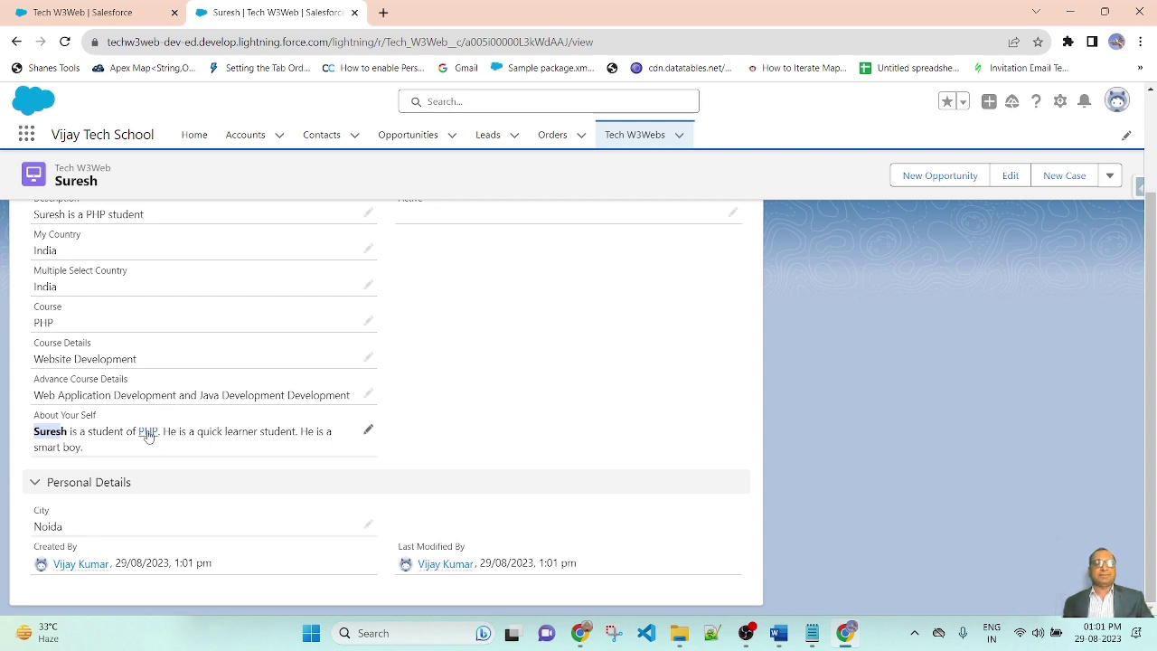
left_click(148, 433)
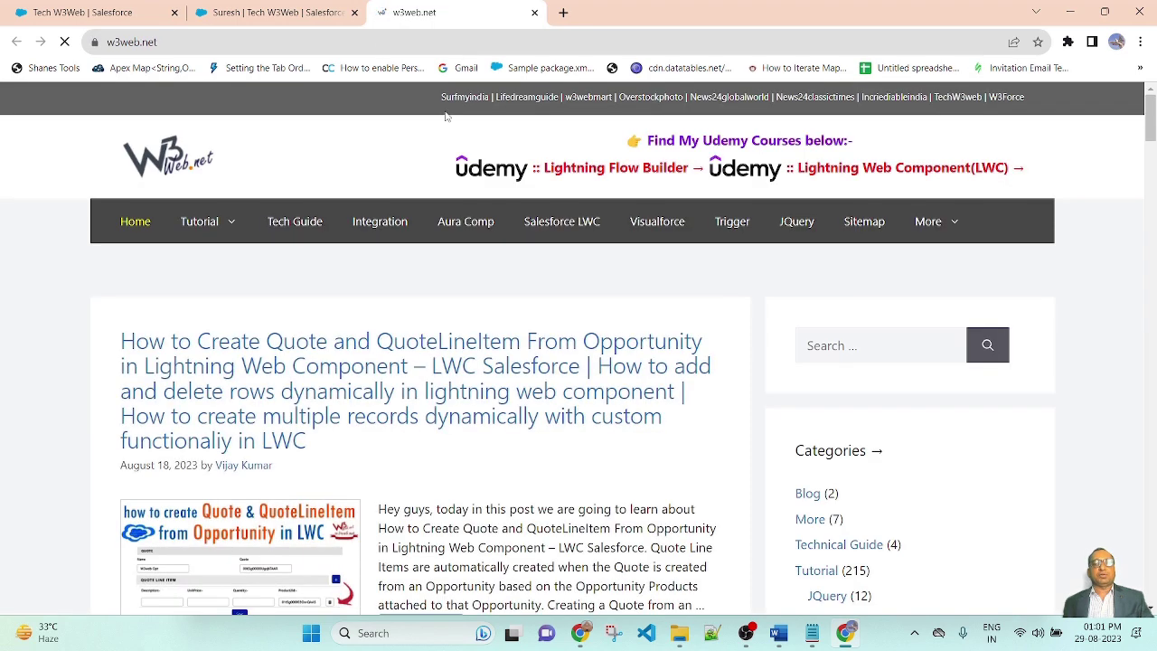
scroll(442, 439, "down", 3)
scroll(406, 450, "down", 9)
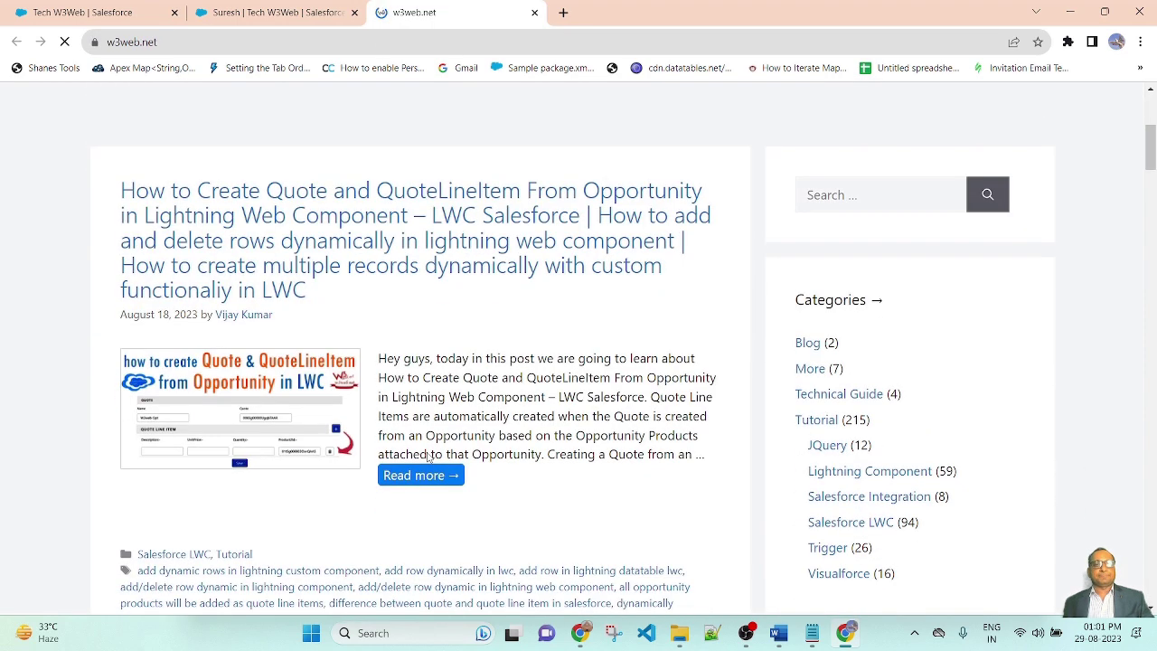
scroll(515, 474, "up", 4)
scroll(506, 475, "down", 4)
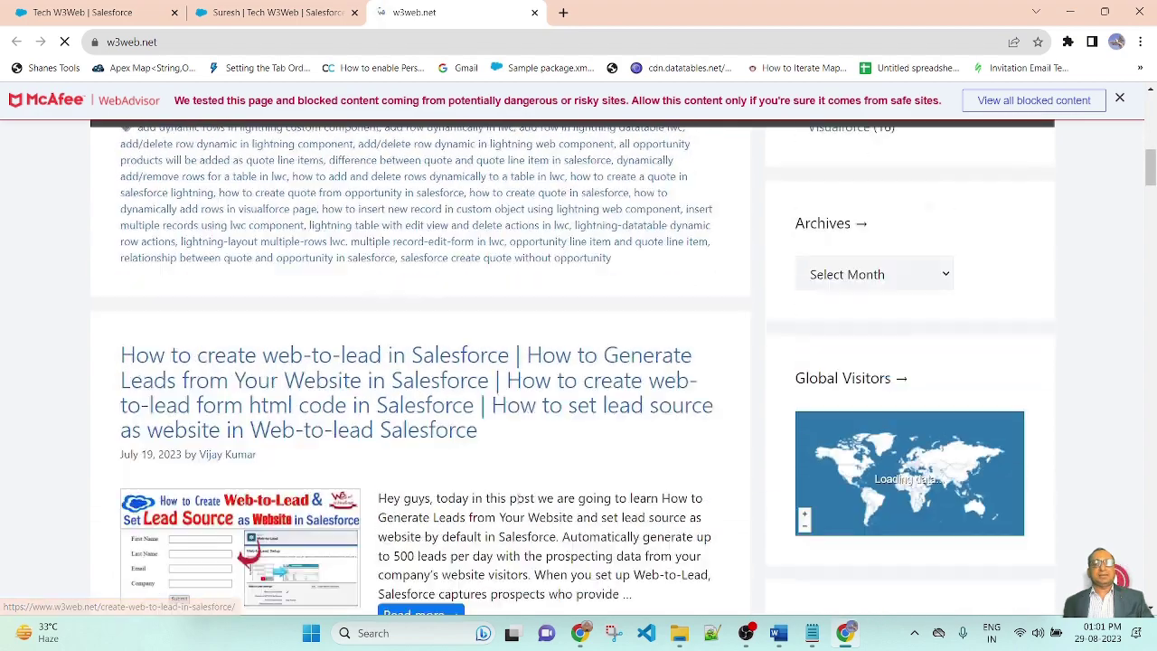
scroll(497, 481, "up", 4)
scroll(564, 486, "up", 4)
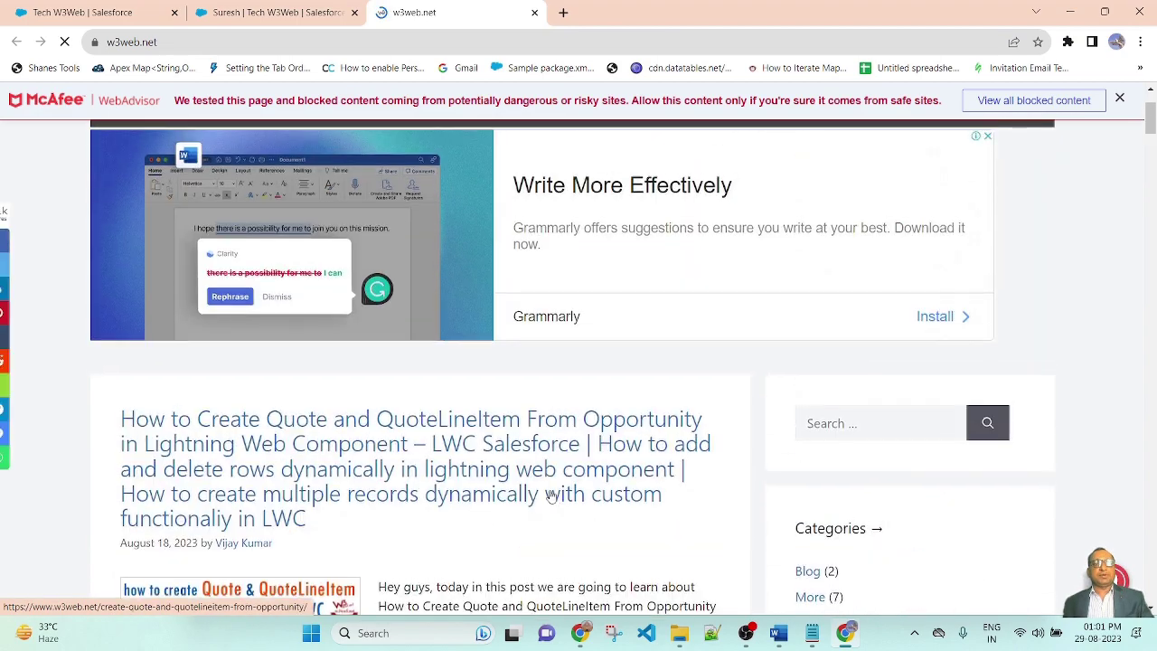
scroll(552, 493, "down", 1)
scroll(551, 494, "up", 3)
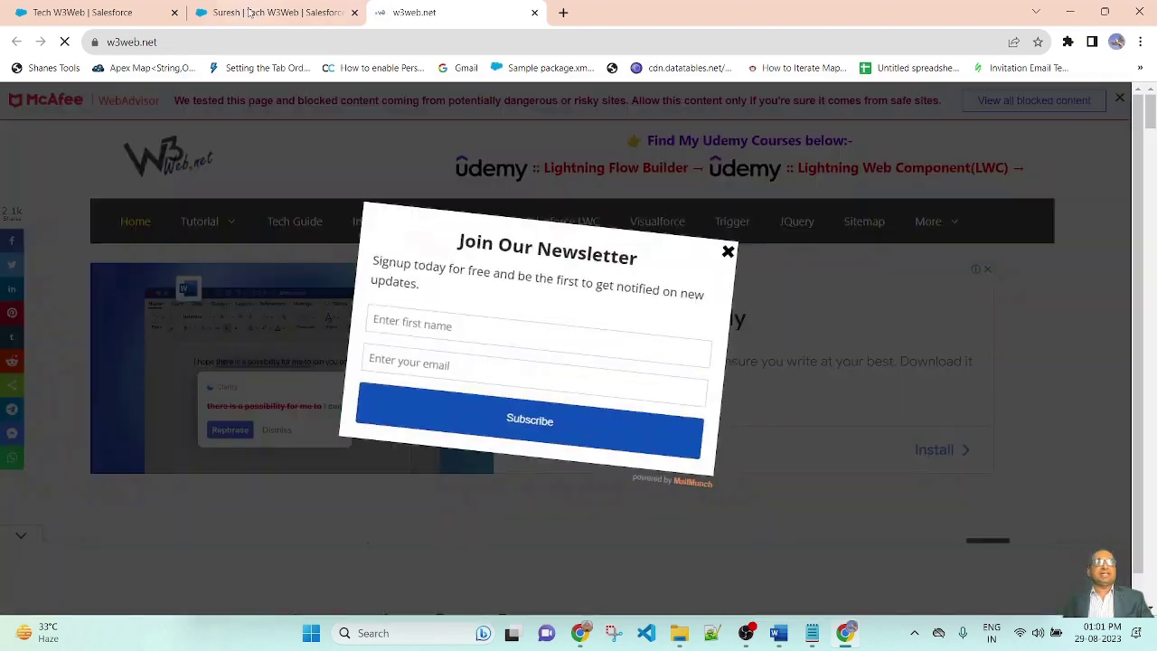
Return to the saved Tech W3Web record and review its text field values and Personal Details section
left_click(256, 13)
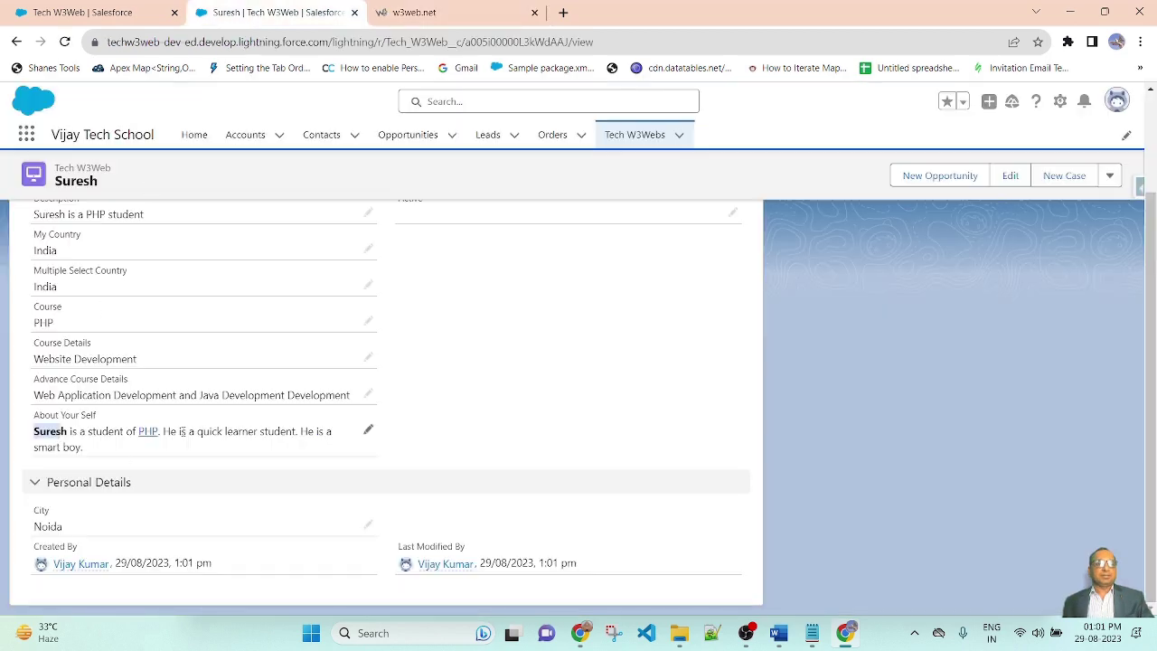
scroll(473, 486, "up", 2)
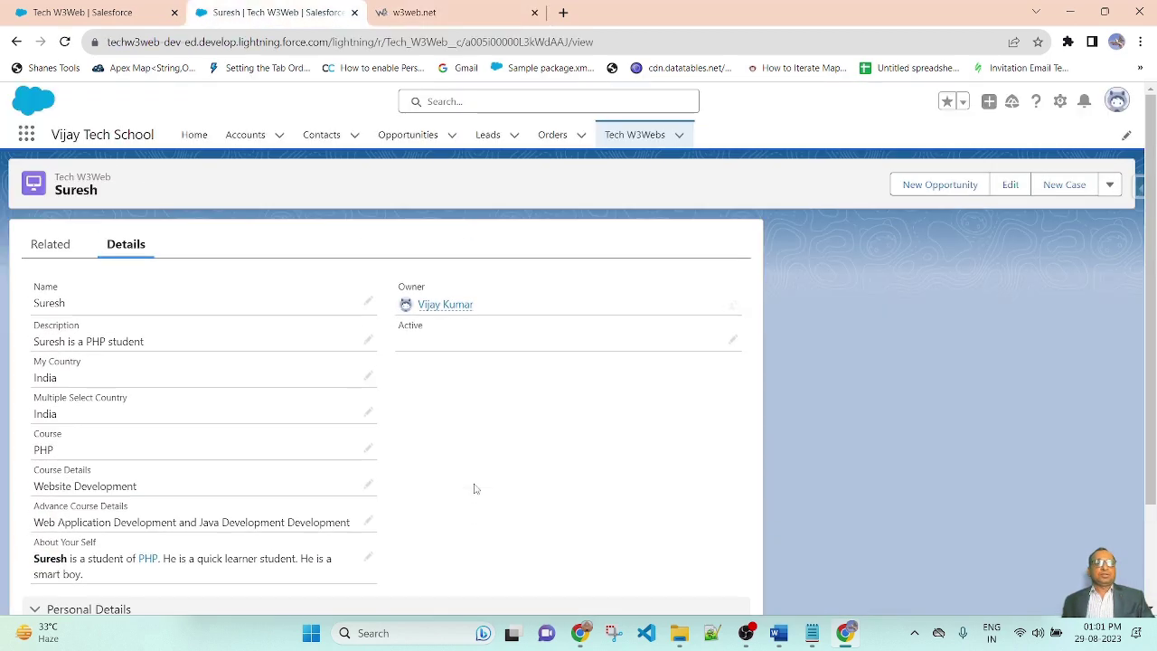
scroll(807, 514, "down", 2)
scroll(808, 515, "up", 2)
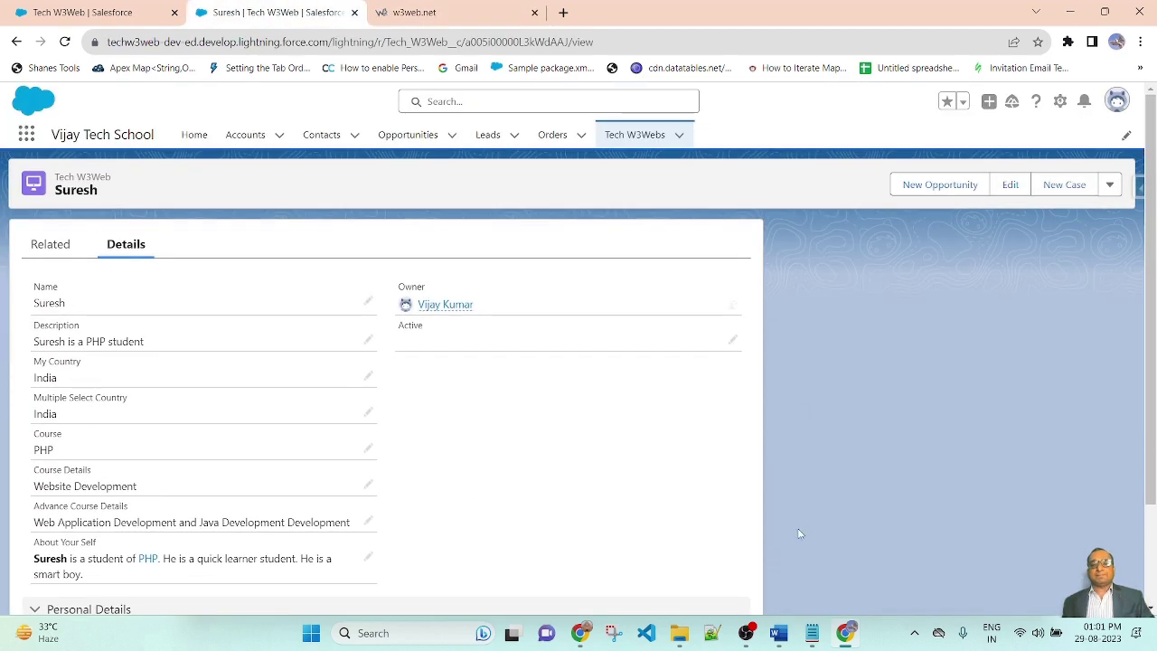
Switch to the Word lesson document and replace the ".~" at the end of the "Difference between Text, Text Area..." heading with a full stop
mouse_move(778, 632)
left_click(724, 590)
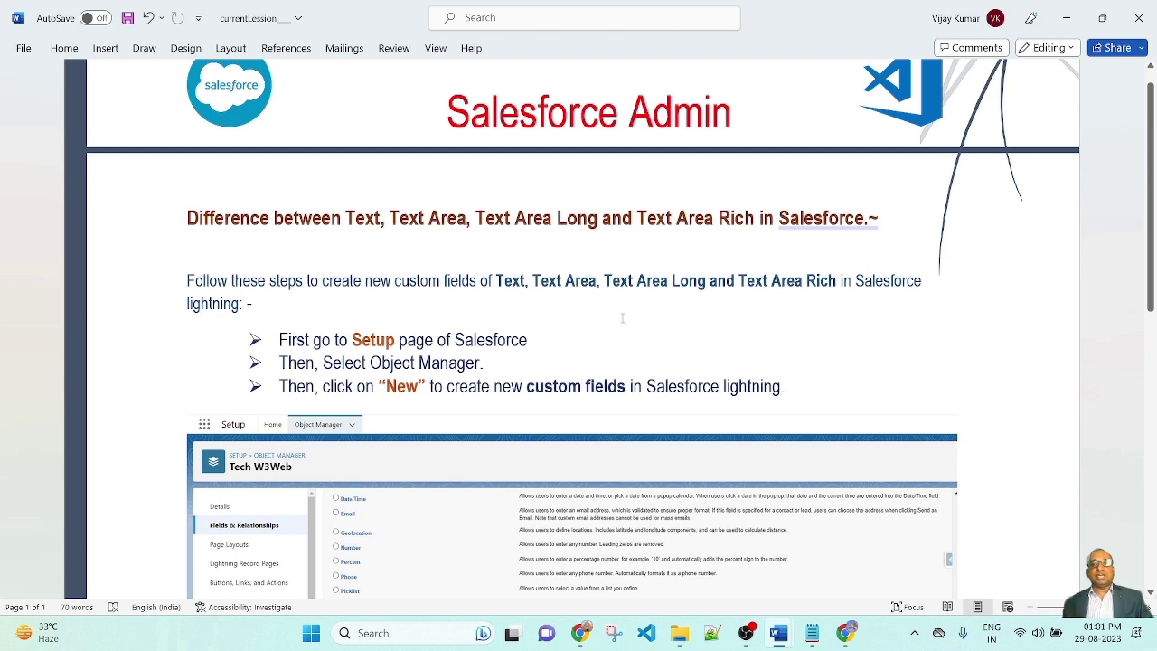
left_click(881, 218)
key("BackSpace")
key("BackSpace")
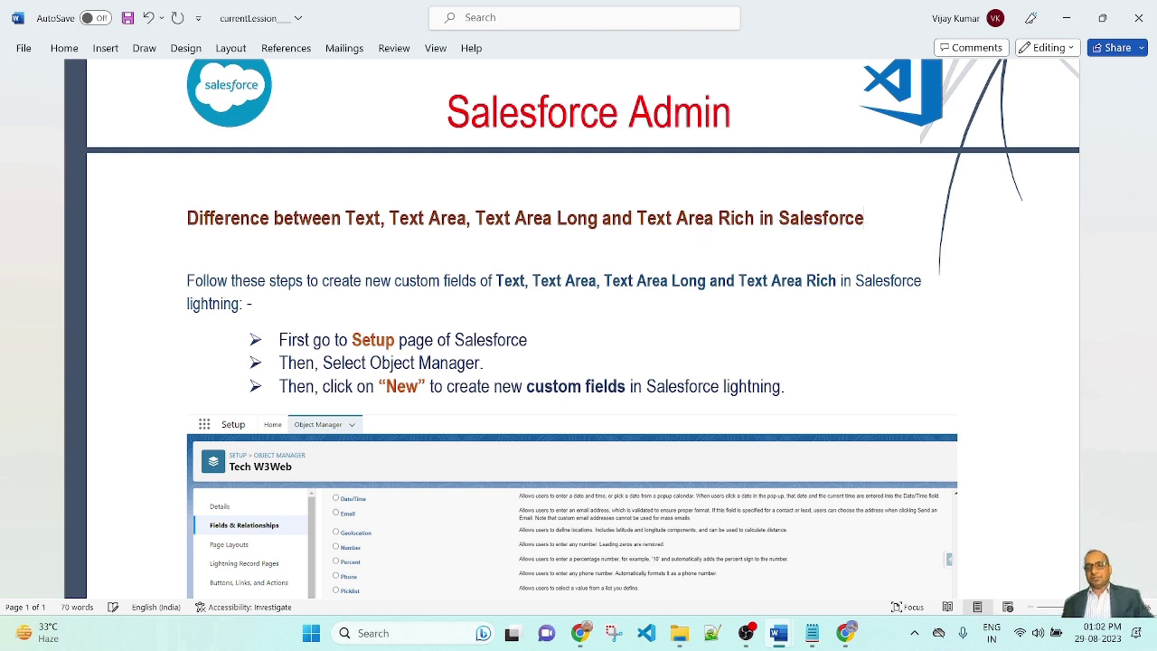
type(".")
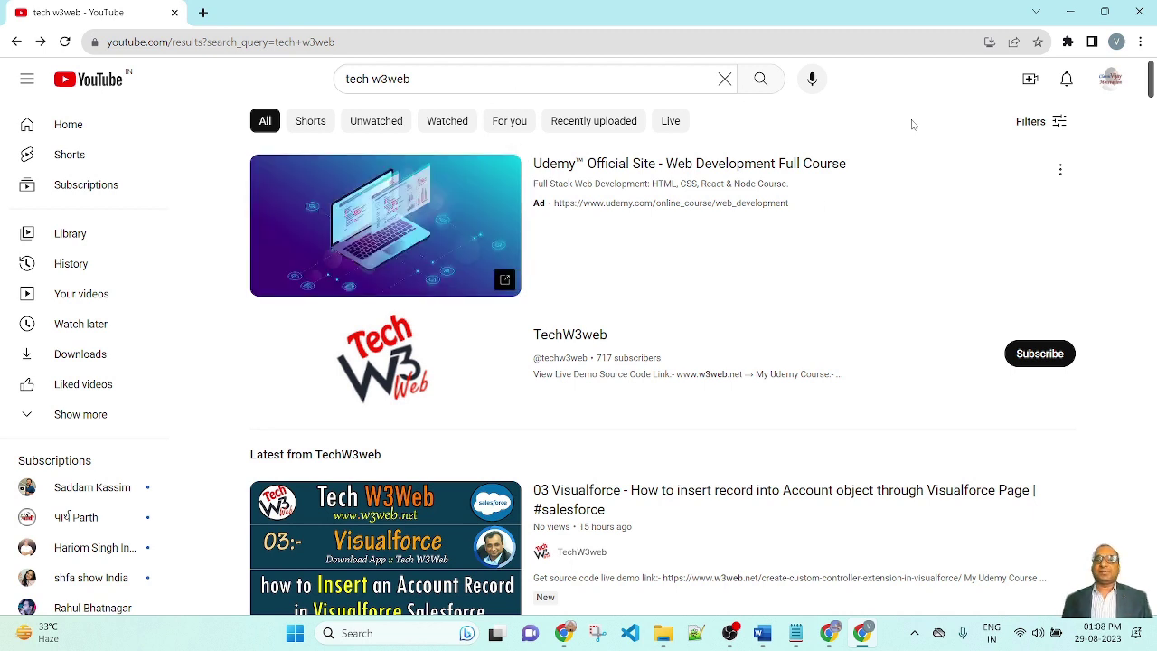
Open the TechW3web channel from the YouTube search results and browse its latest videos
scroll(746, 474, "down", 1)
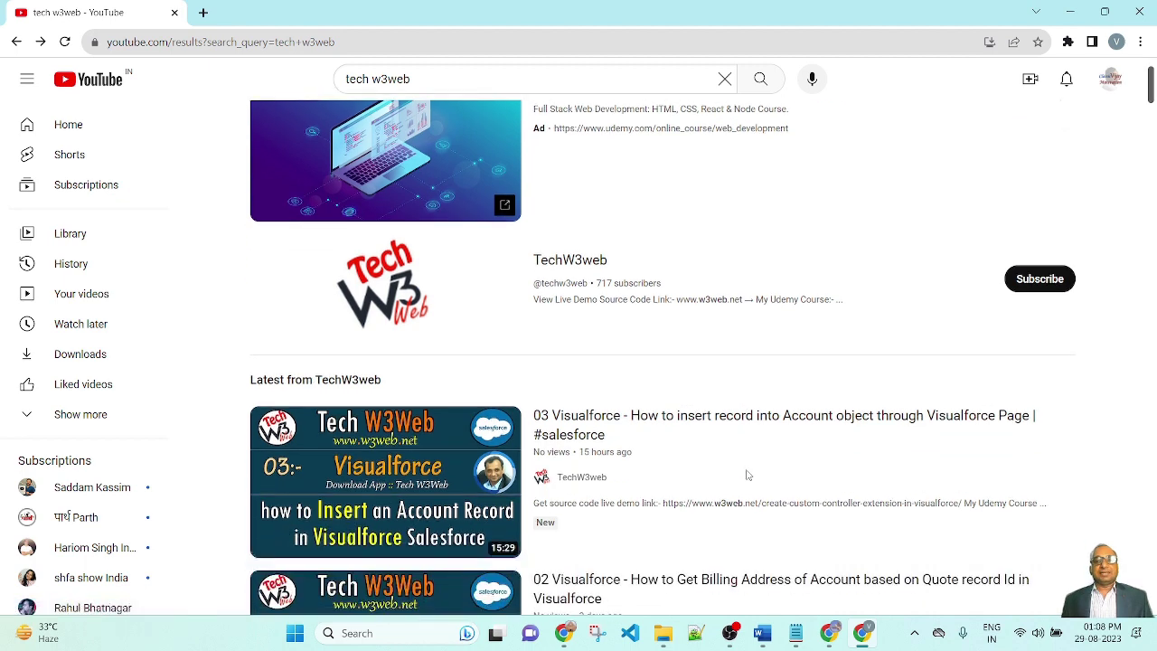
left_click(569, 260)
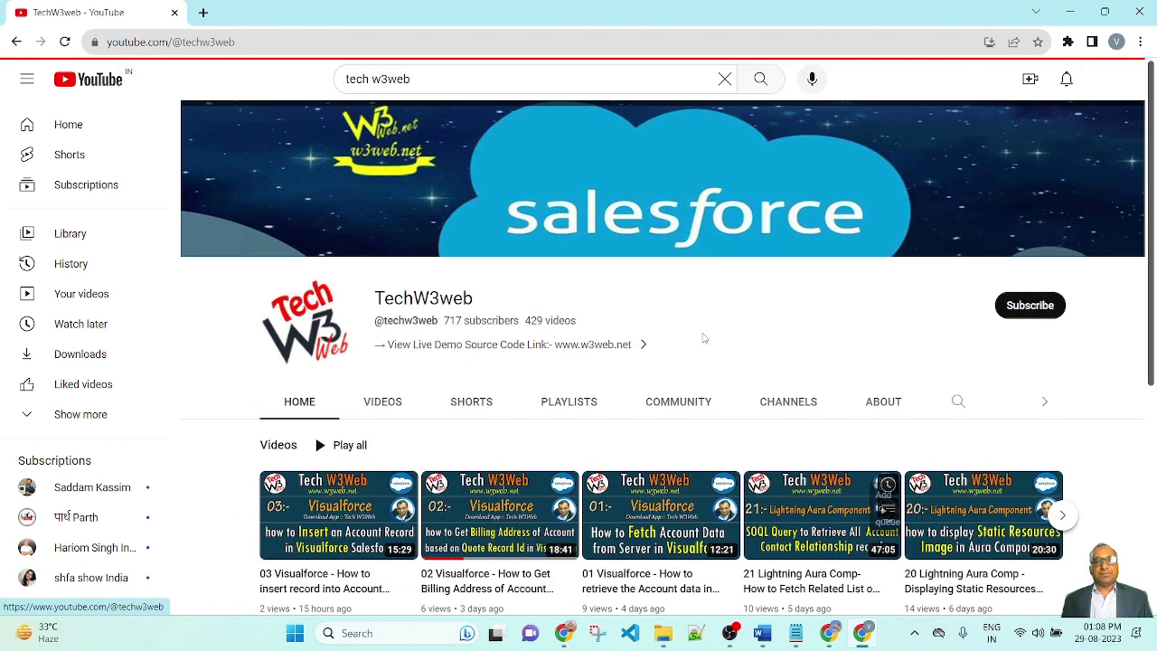
scroll(833, 389, "down", 2)
left_click(384, 253)
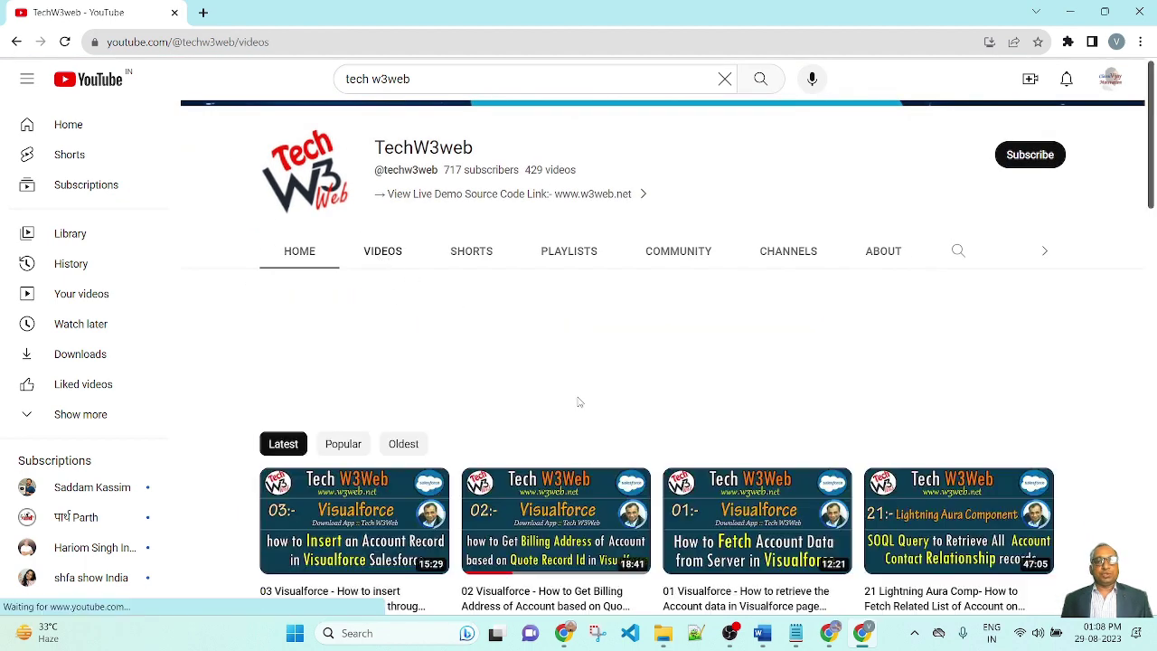
scroll(943, 504, "down", 3)
scroll(942, 505, "up", 1)
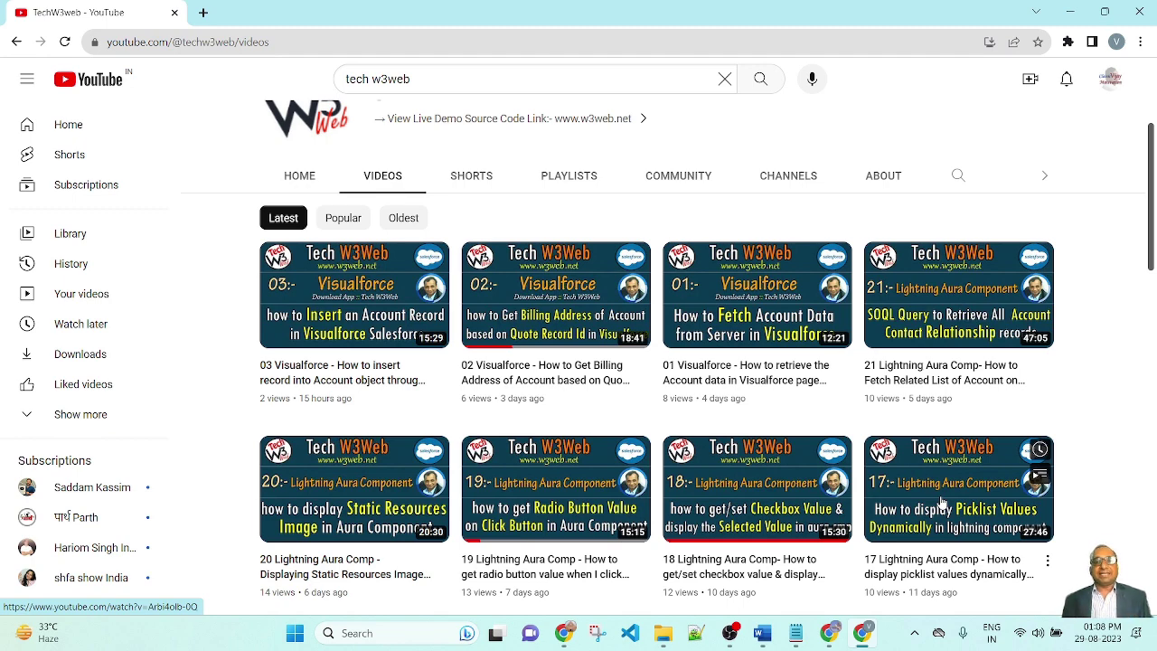
scroll(895, 510, "down", 4)
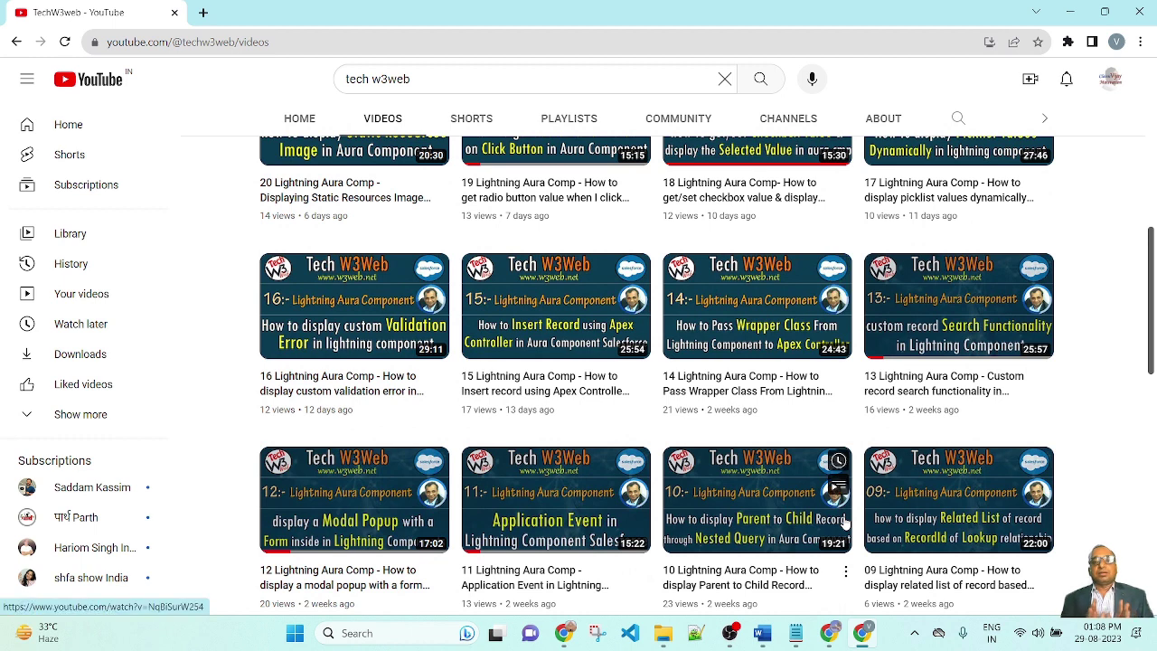